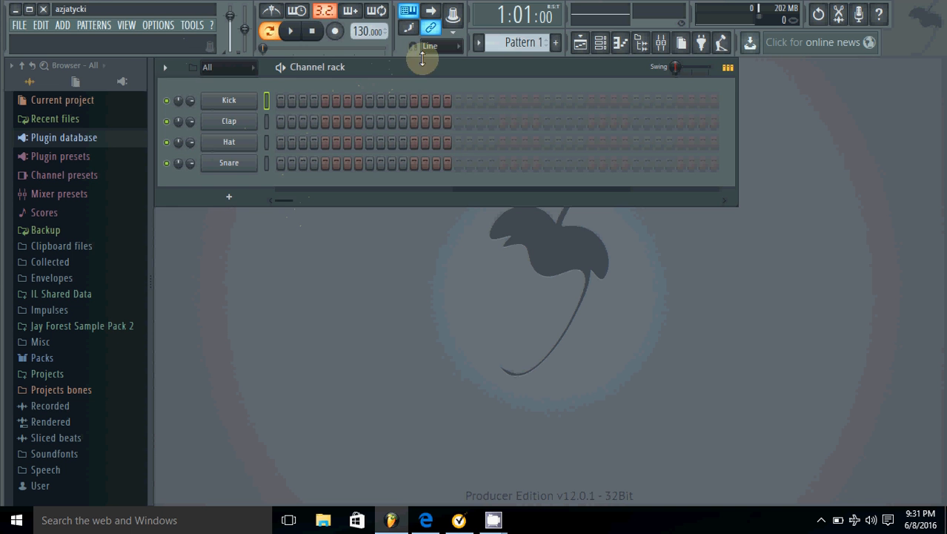
pyautogui.moveTo(423, 78)
pyautogui.mouseDown()
pyautogui.moveTo(434, 91)
pyautogui.moveTo(429, 71)
pyautogui.mouseUp()
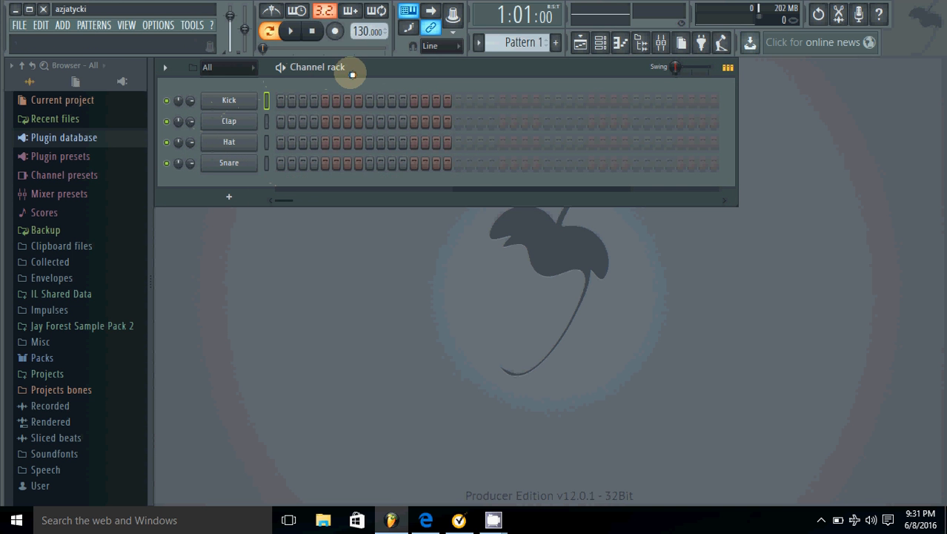
pyautogui.moveTo(355, 72); pyautogui.dragTo(362, 95)
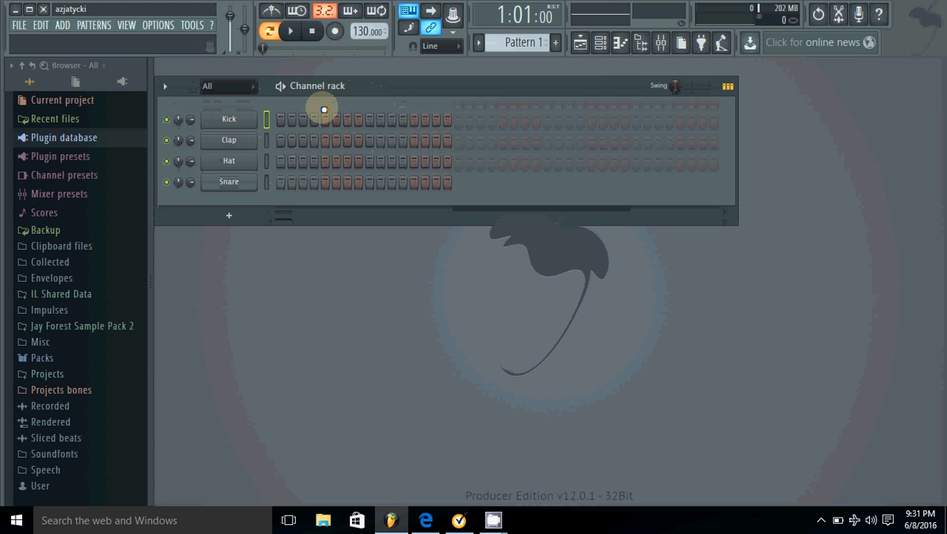
pyautogui.moveTo(402, 89); pyautogui.dragTo(408, 65)
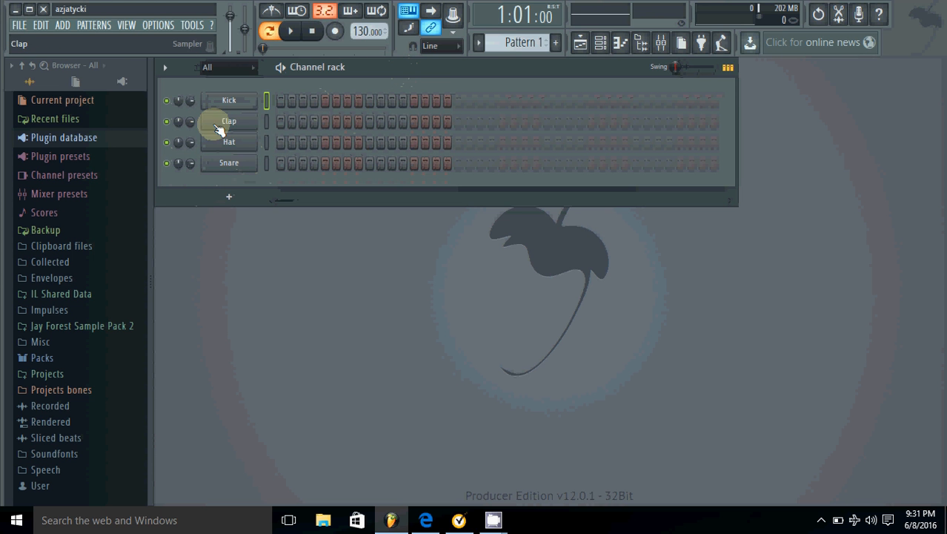
pyautogui.moveTo(433, 75)
pyautogui.mouseDown()
pyautogui.moveTo(434, 84)
pyautogui.moveTo(431, 76)
pyautogui.mouseUp()
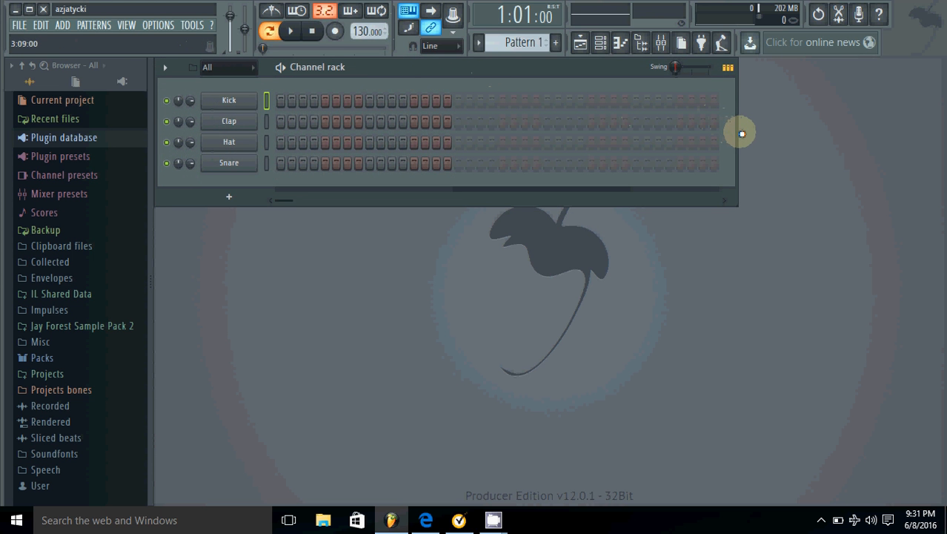
# Narrow the channel rack window so that it shows only 16 steps per channel
pyautogui.moveTo(733, 131); pyautogui.dragTo(461, 113)
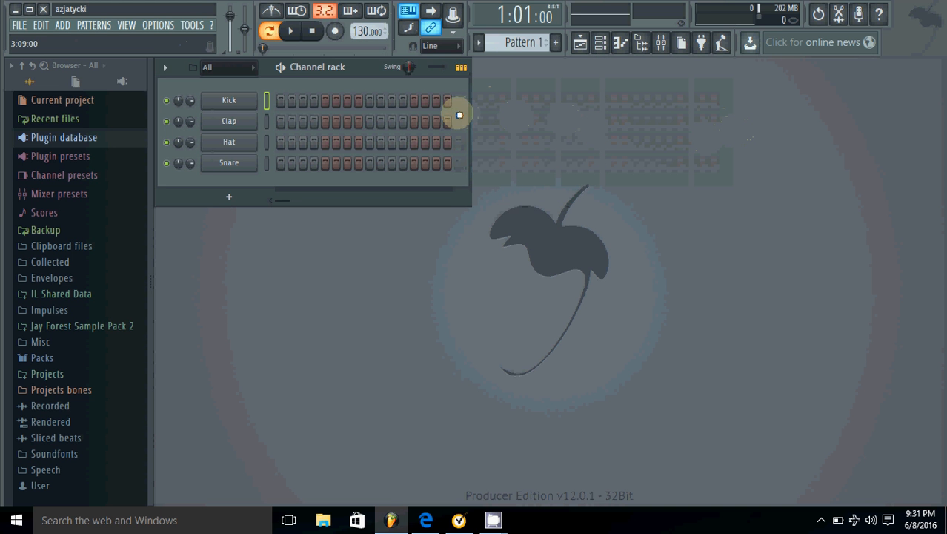
pyautogui.moveTo(372, 76)
pyautogui.mouseDown()
pyautogui.moveTo(387, 93)
pyautogui.moveTo(375, 78)
pyautogui.mouseUp()
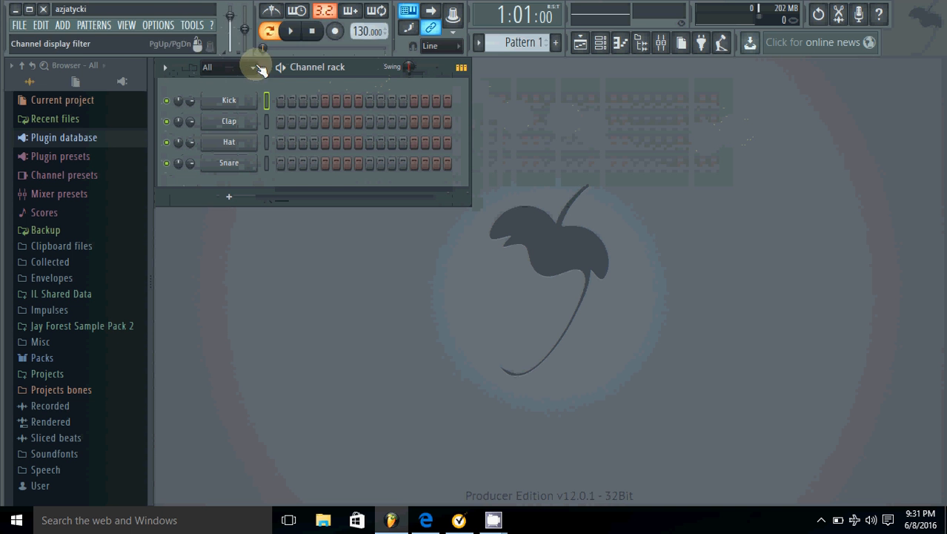
# Add a Harmless synth channel to the project
pyautogui.click(62, 25)
pyautogui.moveTo(81, 40)
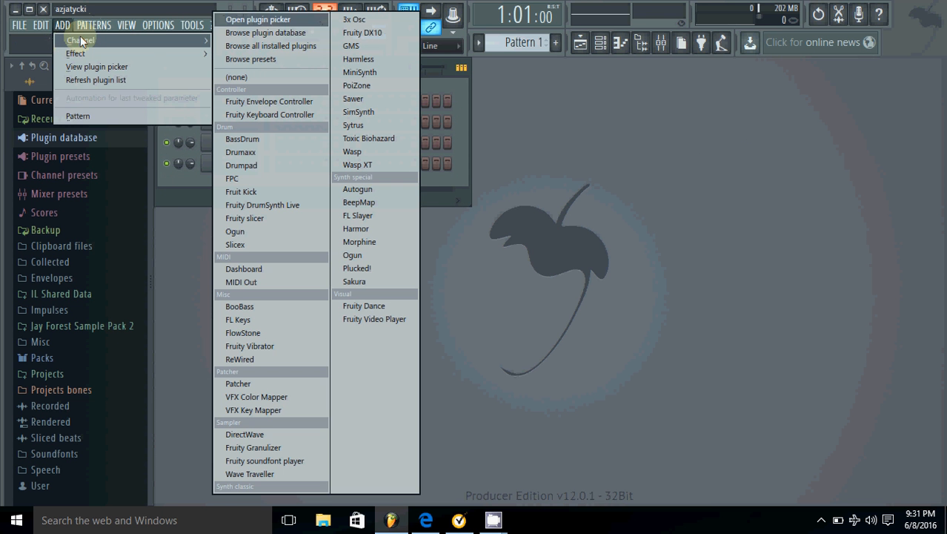
pyautogui.click(343, 58)
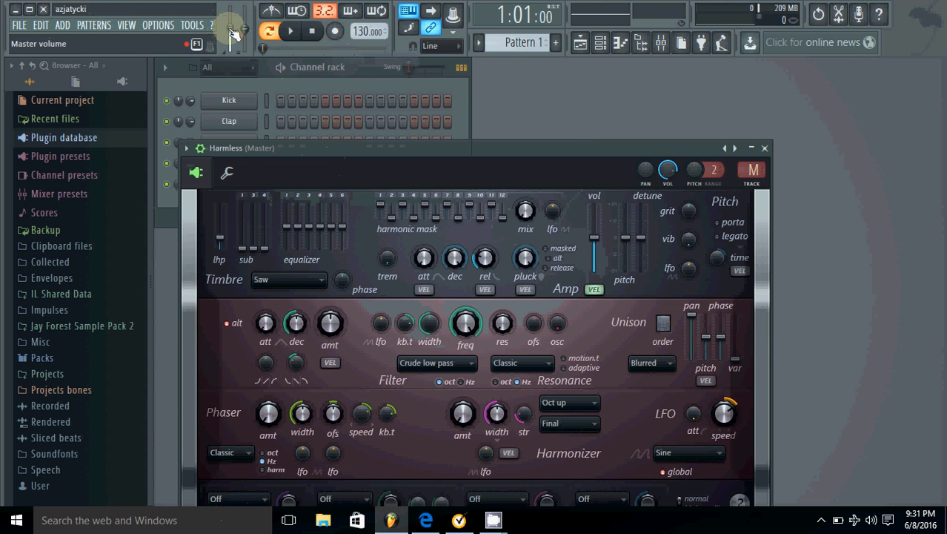
# Set Harmless's unison order to 2 and move the plugin window down, clear of the channel rack
pyautogui.moveTo(322, 148); pyautogui.dragTo(439, 98)
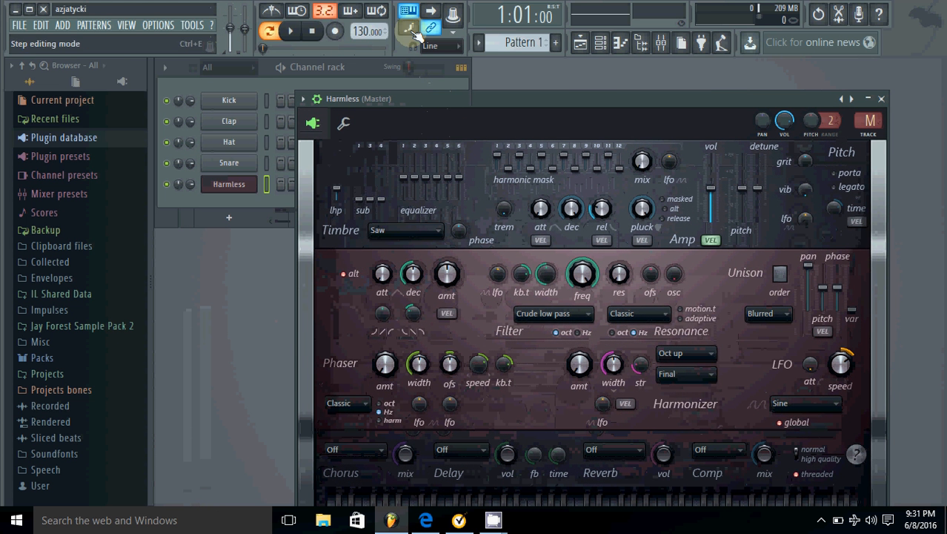
pyautogui.moveTo(462, 99); pyautogui.dragTo(467, 66)
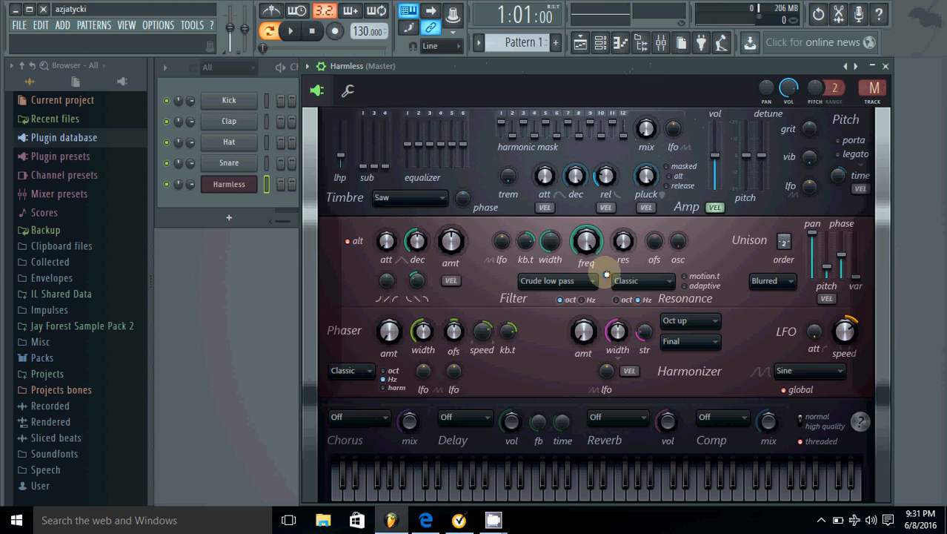
pyautogui.click(828, 265)
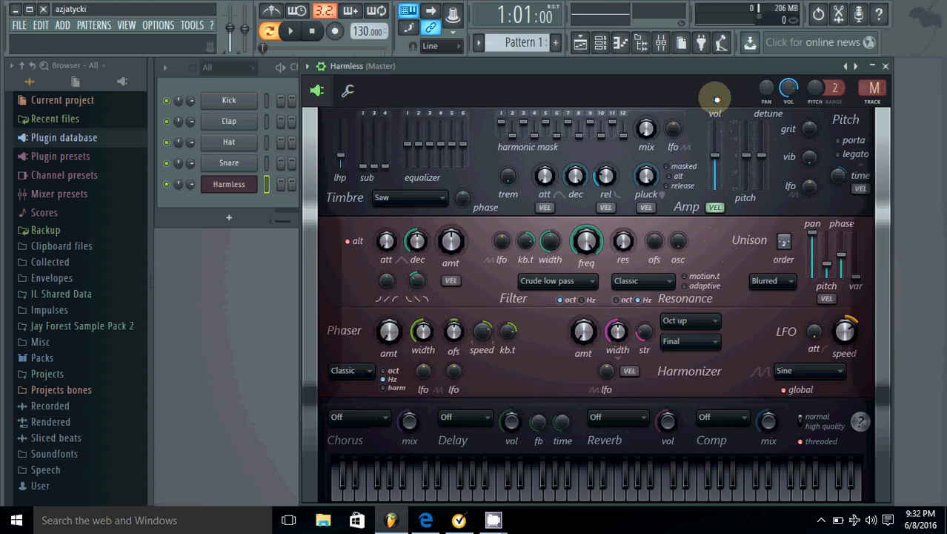
pyautogui.moveTo(699, 69); pyautogui.dragTo(747, 488)
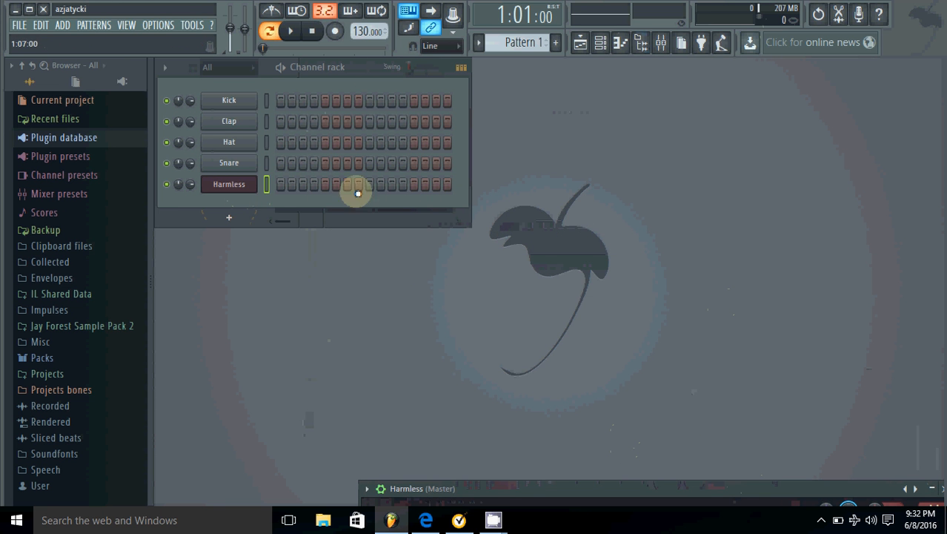
pyautogui.moveTo(498, 489); pyautogui.dragTo(517, 491)
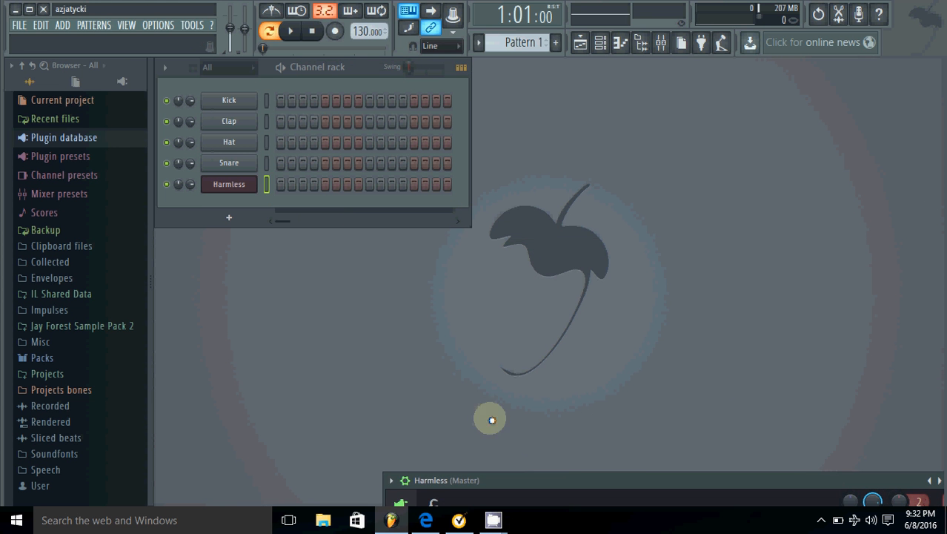
pyautogui.rightClick(242, 188)
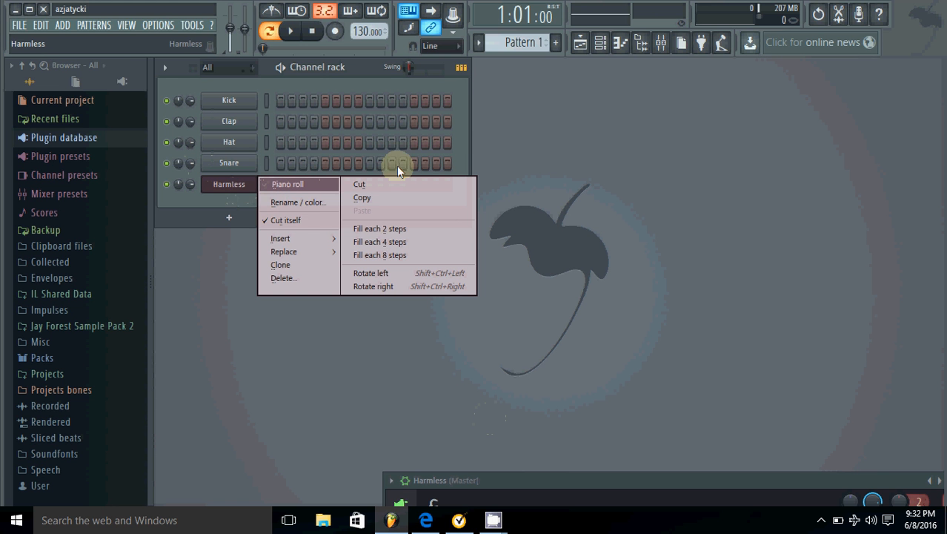
pyautogui.click(232, 201)
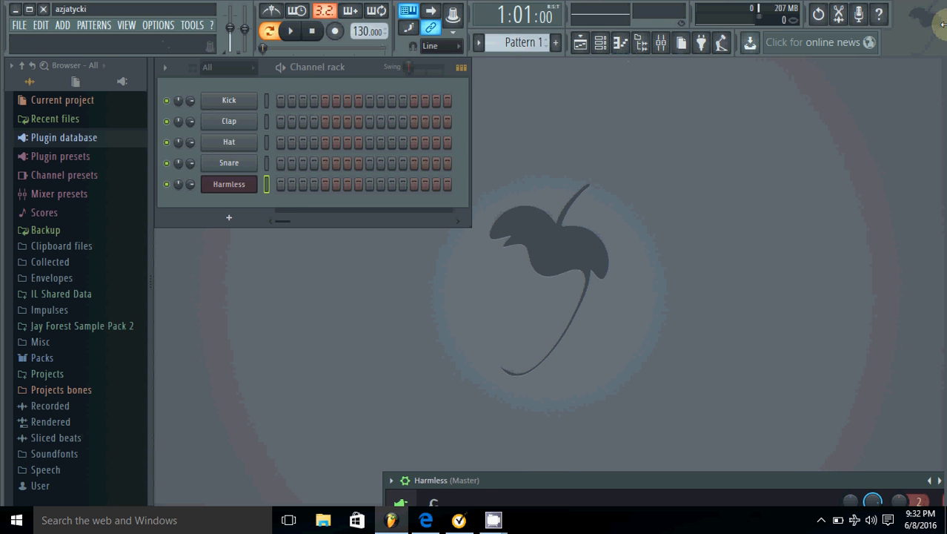
pyautogui.moveTo(469, 20); pyautogui.dragTo(446, 13)
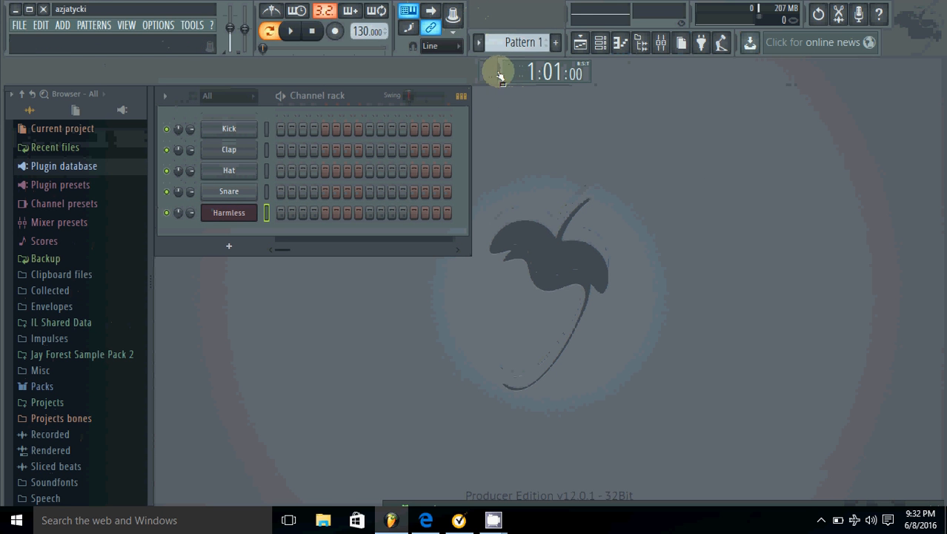
pyautogui.moveTo(501, 72); pyautogui.dragTo(473, 13)
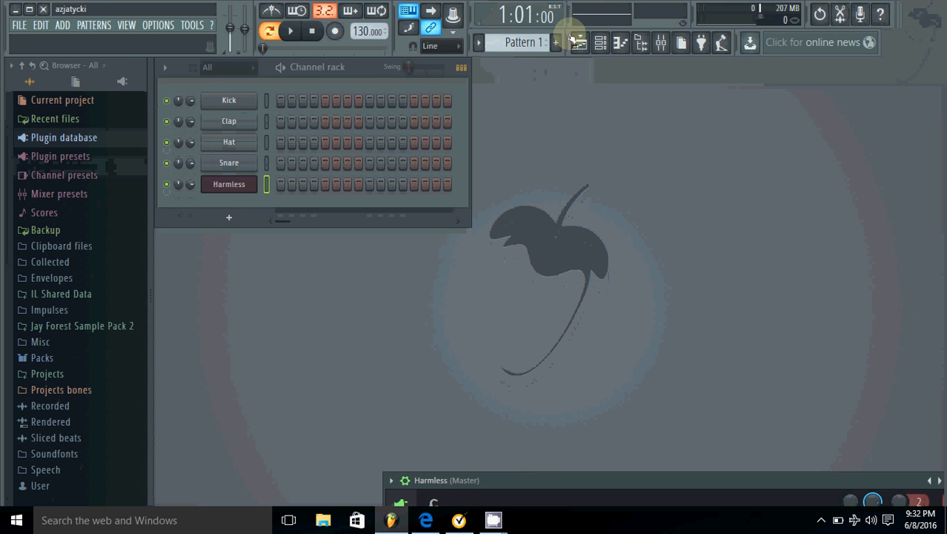
# Open the piano roll for Harmless and place four C5 notes, one on each beat of the first bar
pyautogui.click(620, 42)
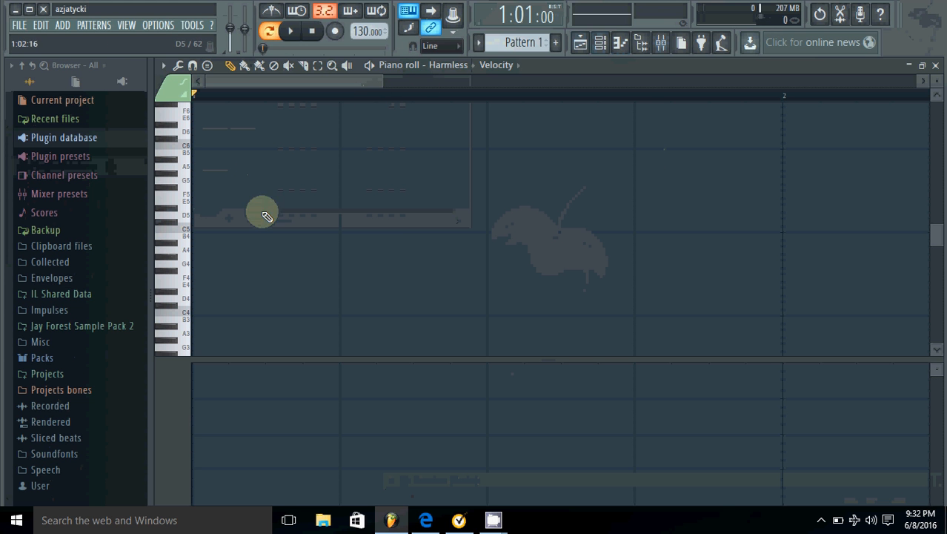
pyautogui.moveTo(384, 83); pyautogui.dragTo(464, 96)
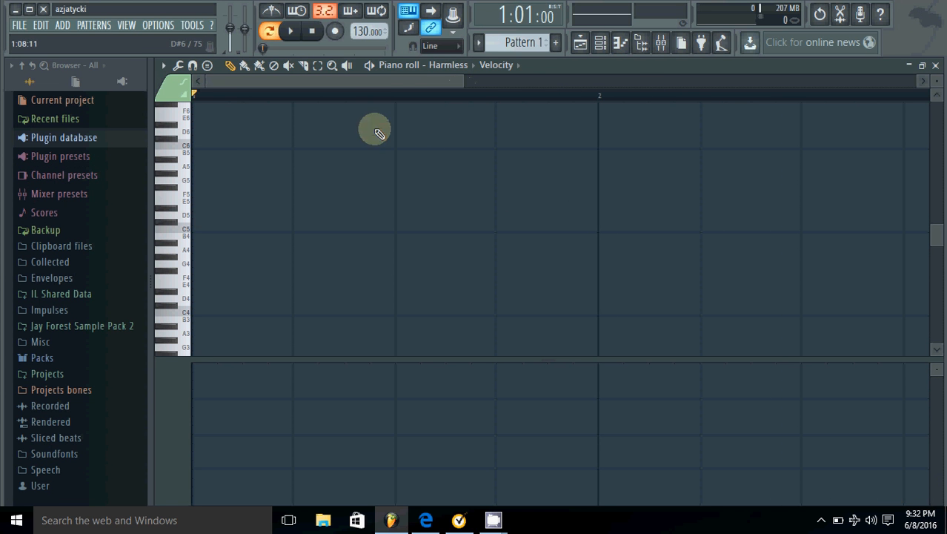
pyautogui.click(195, 229)
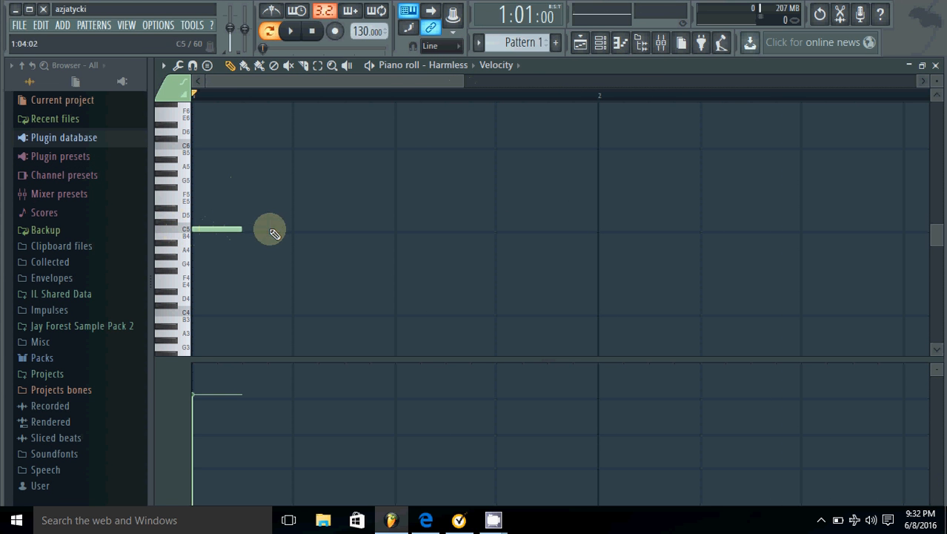
pyautogui.click(297, 229)
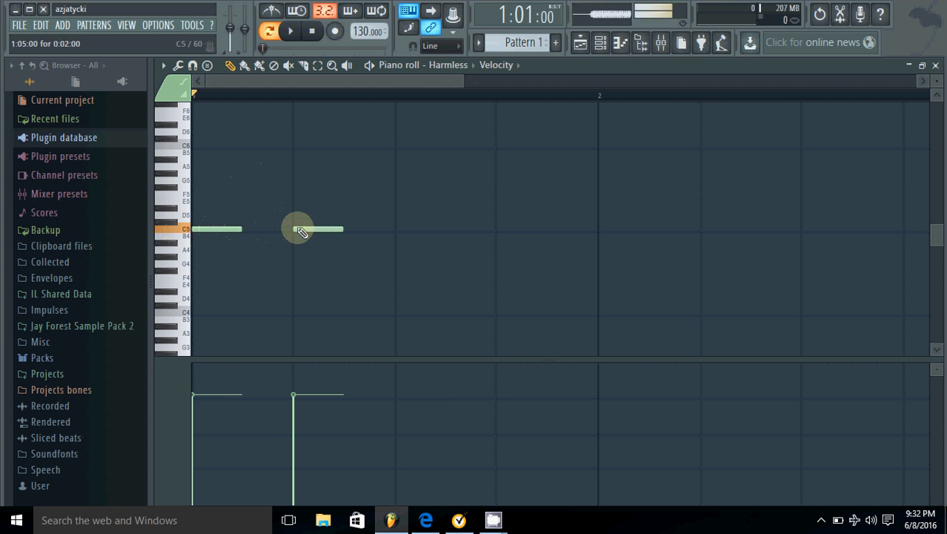
pyautogui.click(398, 229)
pyautogui.moveTo(492, 235); pyautogui.dragTo(503, 228)
# Fill the off-beats of the first bar with G5, F5, G5 and D#5 notes and play the pattern back
pyautogui.click(254, 181)
pyautogui.click(355, 208)
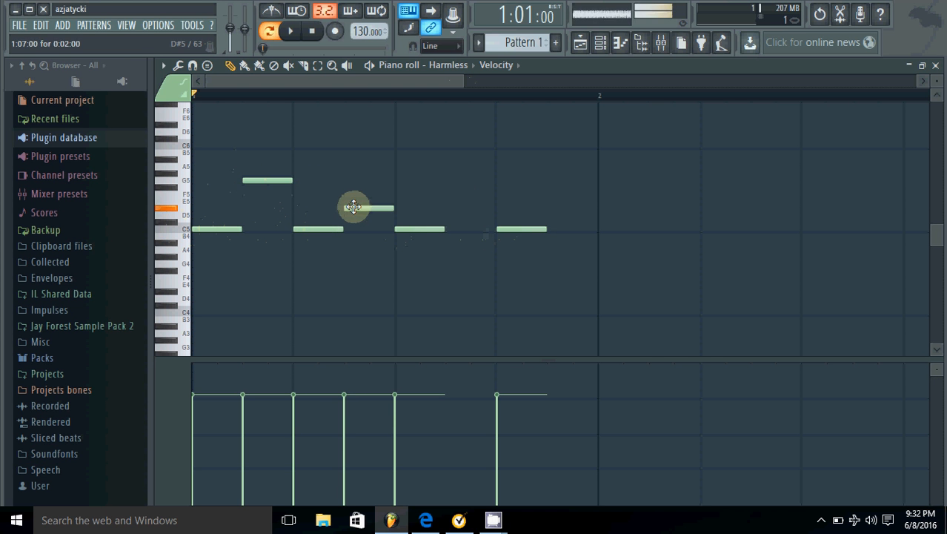
pyautogui.moveTo(380, 208)
pyautogui.mouseDown()
pyautogui.moveTo(391, 197)
pyautogui.moveTo(381, 192)
pyautogui.mouseUp()
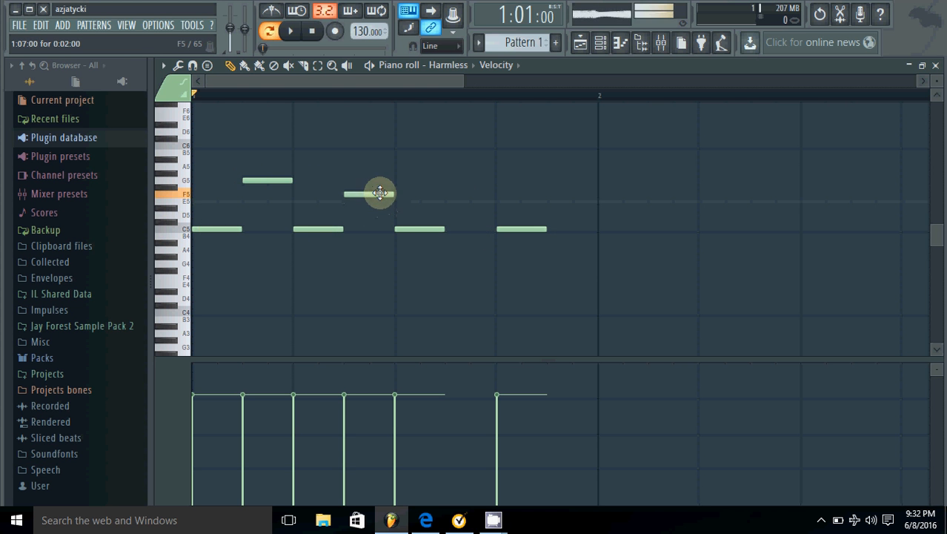
pyautogui.click(443, 179)
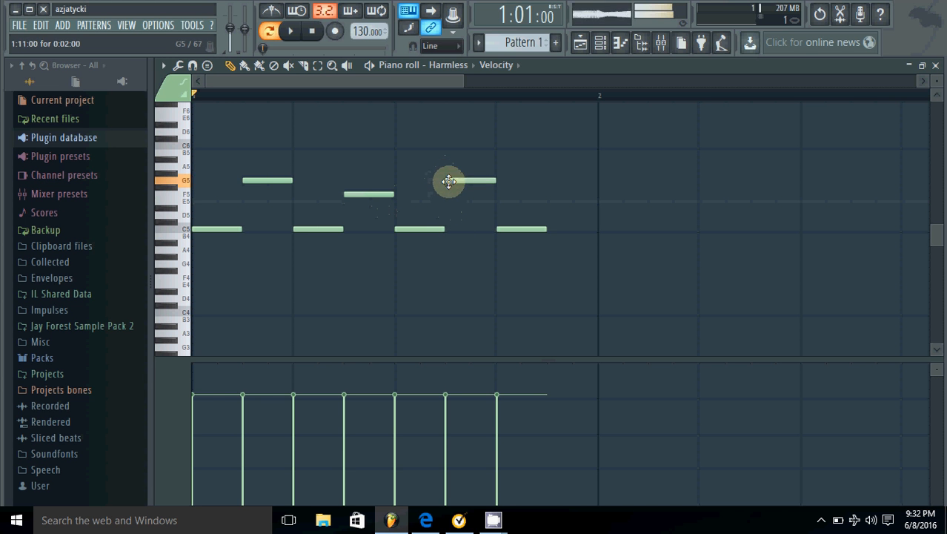
pyautogui.click(544, 222)
pyautogui.moveTo(545, 222); pyautogui.dragTo(541, 206)
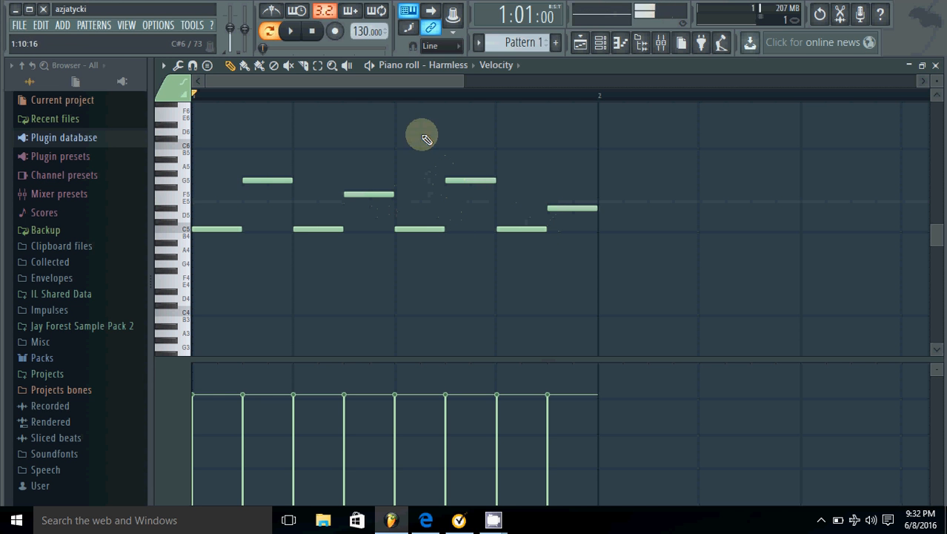
pyautogui.click(291, 31)
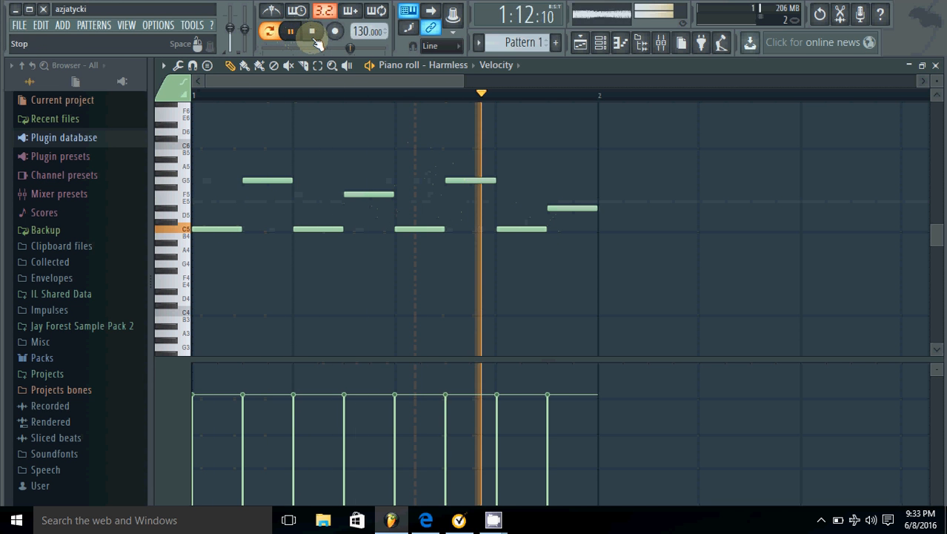
pyautogui.click(312, 31)
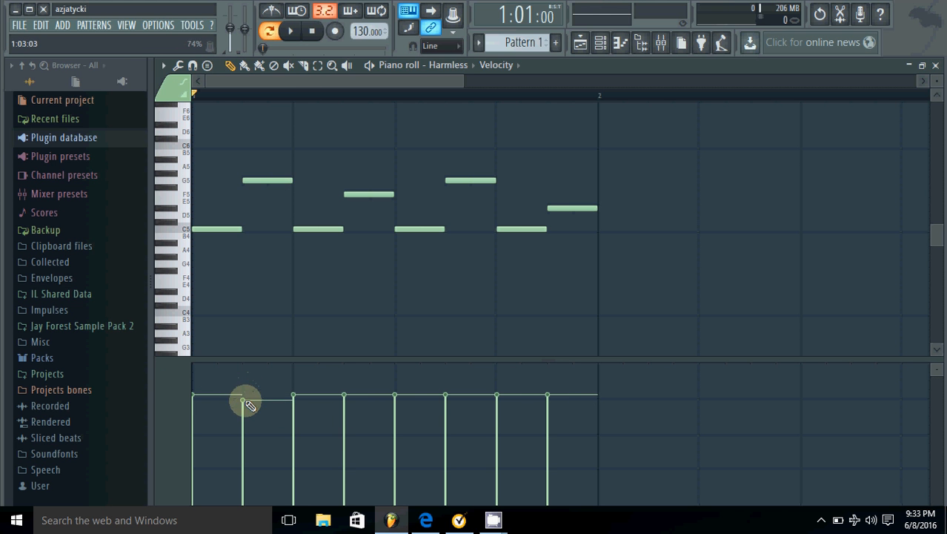
# Lower the velocity of the four off-beat notes to about 50% and listen to the pattern
pyautogui.moveTo(249, 405); pyautogui.dragTo(253, 436)
pyautogui.moveTo(343, 397); pyautogui.dragTo(351, 434)
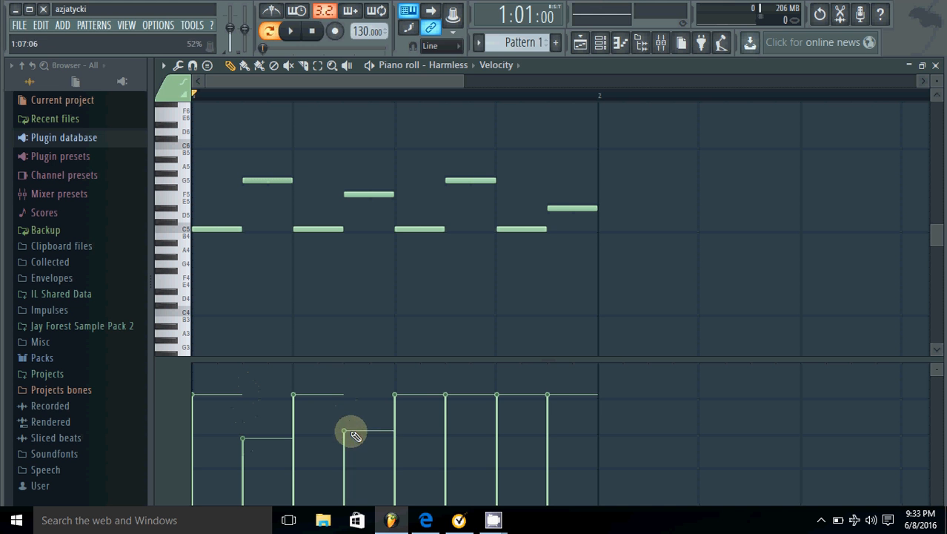
pyautogui.moveTo(447, 401); pyautogui.dragTo(446, 434)
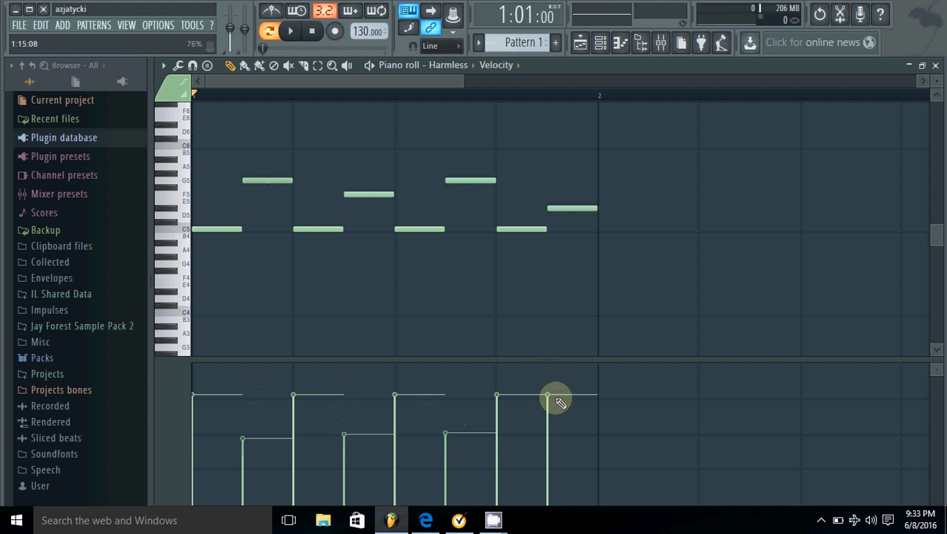
pyautogui.moveTo(558, 411); pyautogui.dragTo(560, 438)
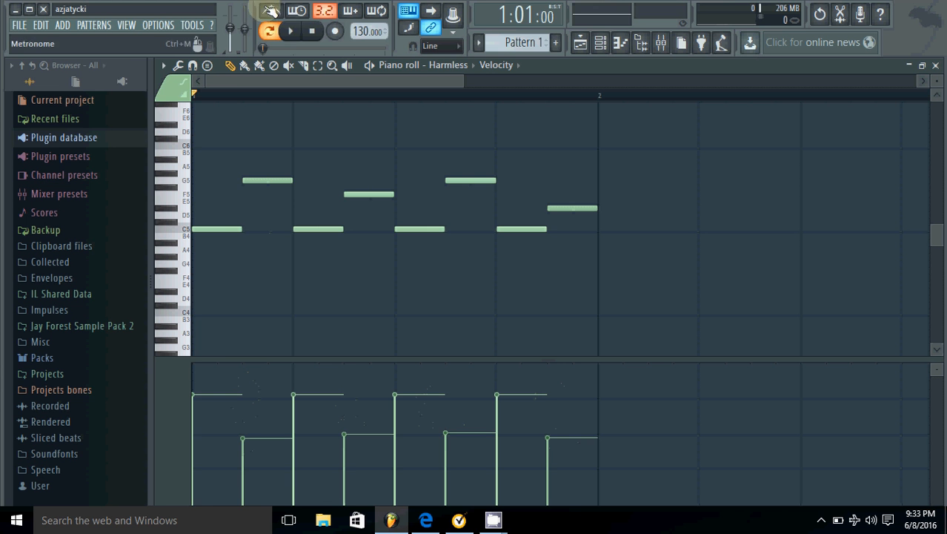
pyautogui.click(293, 33)
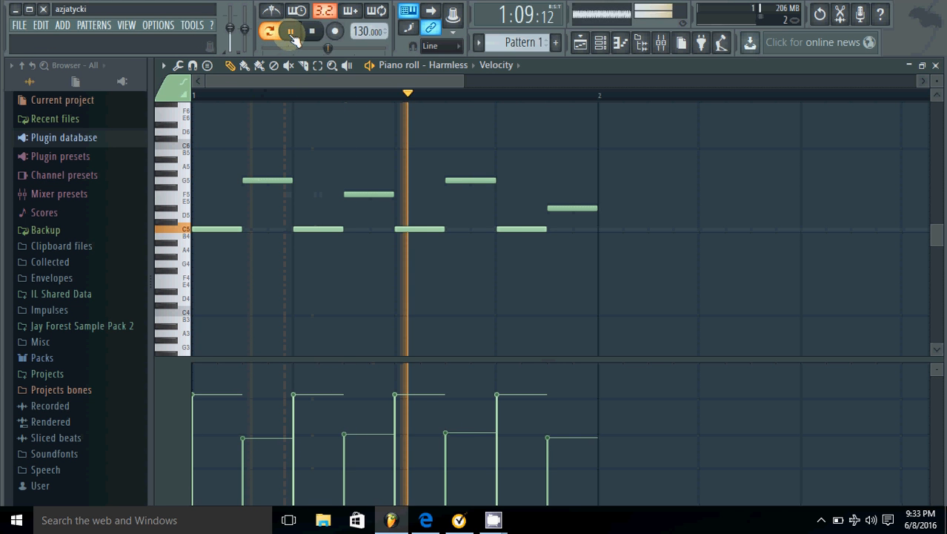
pyautogui.click(312, 31)
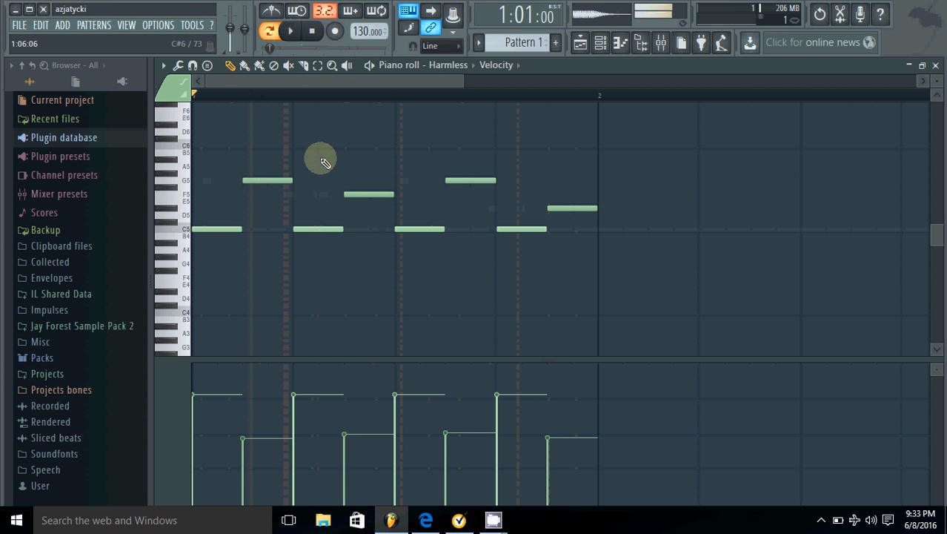
# Raise the velocities of the four off-beat notes back level with the C5 notes
pyautogui.moveTo(240, 436); pyautogui.dragTo(259, 400)
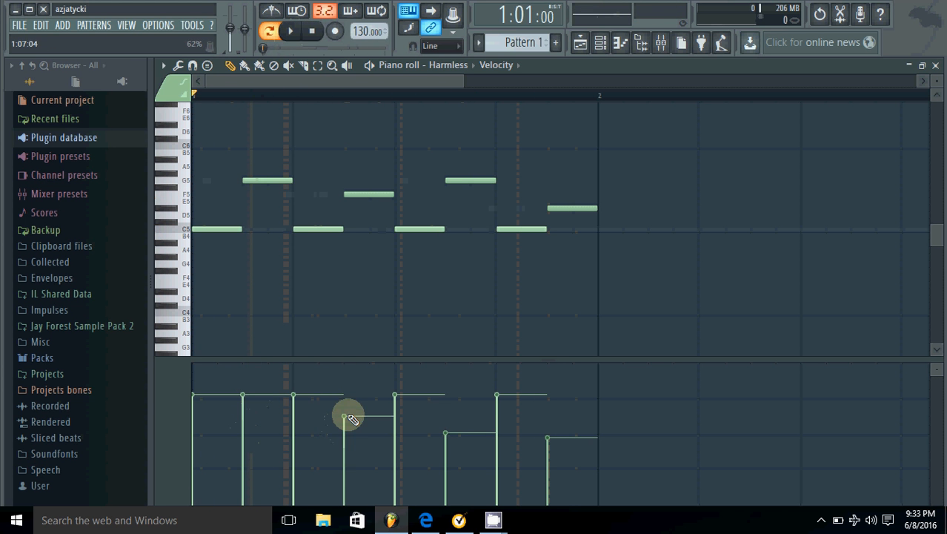
pyautogui.moveTo(350, 417); pyautogui.dragTo(355, 398)
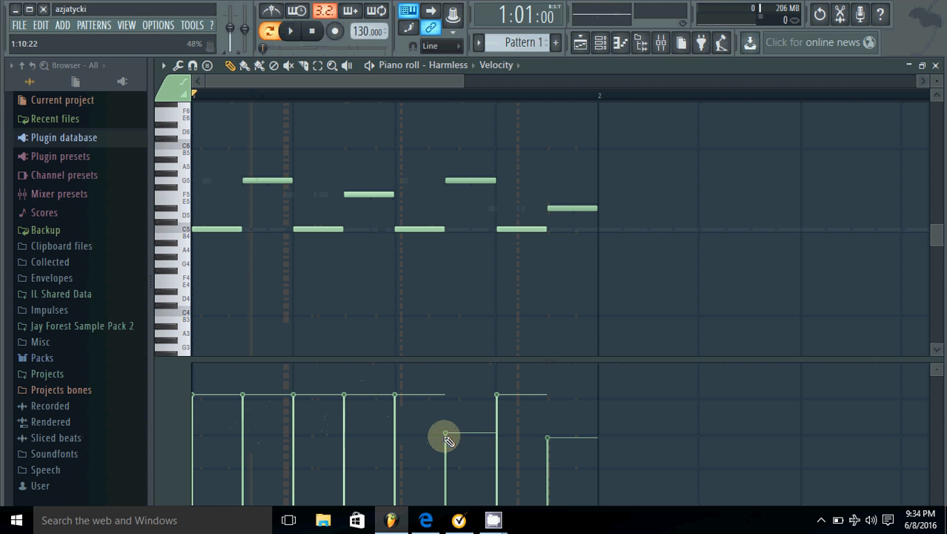
pyautogui.moveTo(442, 436); pyautogui.dragTo(451, 398)
pyautogui.moveTo(552, 449); pyautogui.dragTo(549, 398)
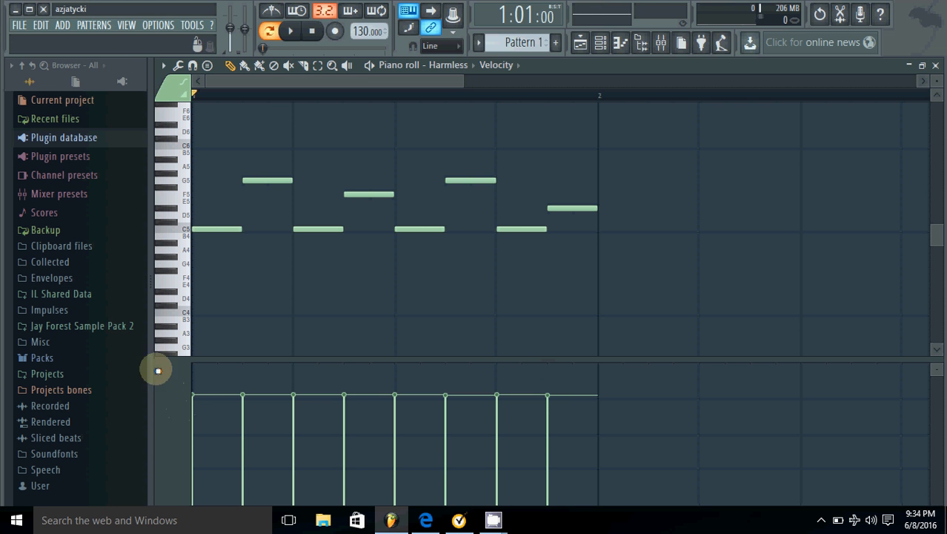
# Show note pan in the event lane and pan the first C5 note 100% right
pyautogui.click(190, 430)
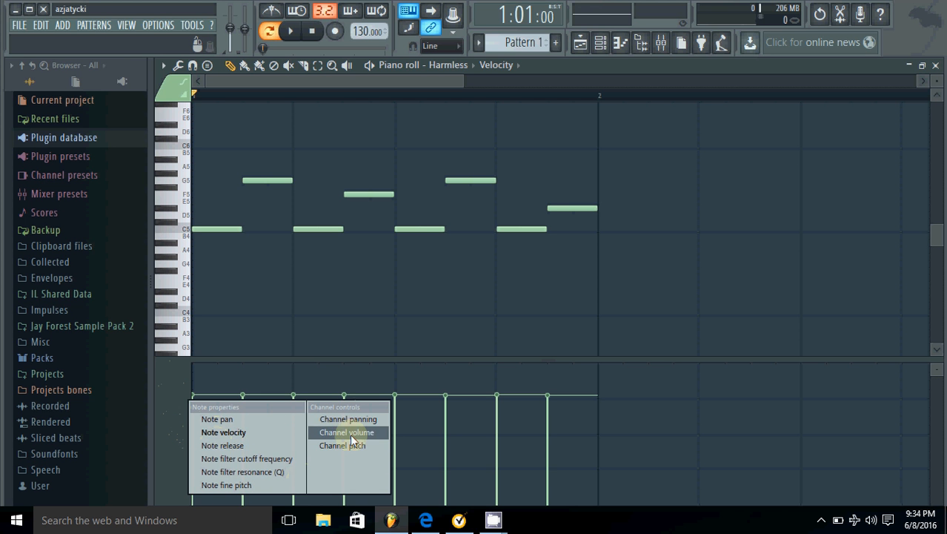
pyautogui.click(215, 420)
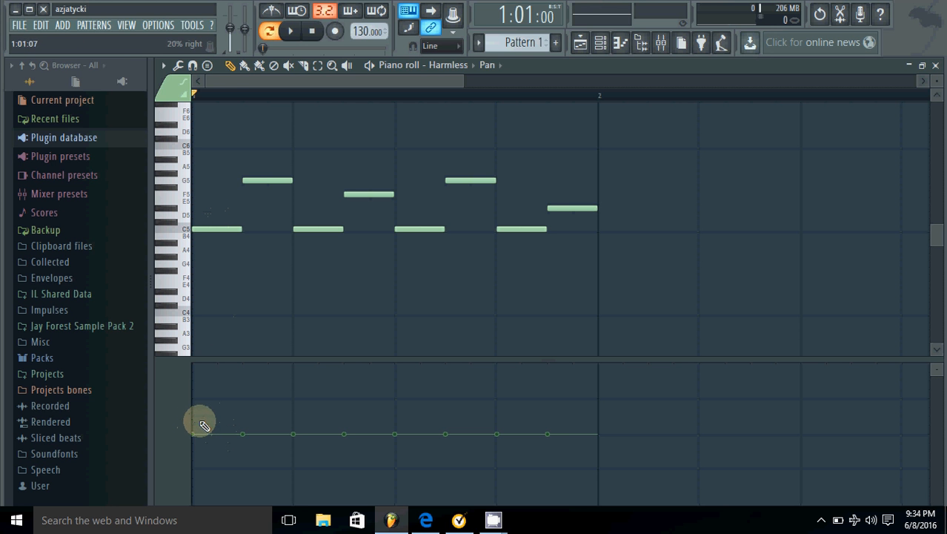
pyautogui.moveTo(196, 440); pyautogui.dragTo(194, 369)
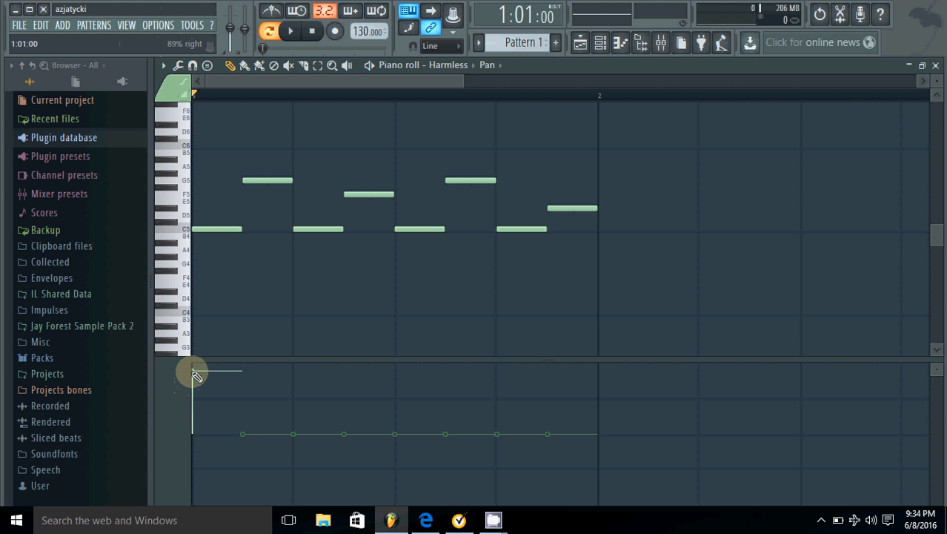
pyautogui.moveTo(196, 376); pyautogui.dragTo(199, 362)
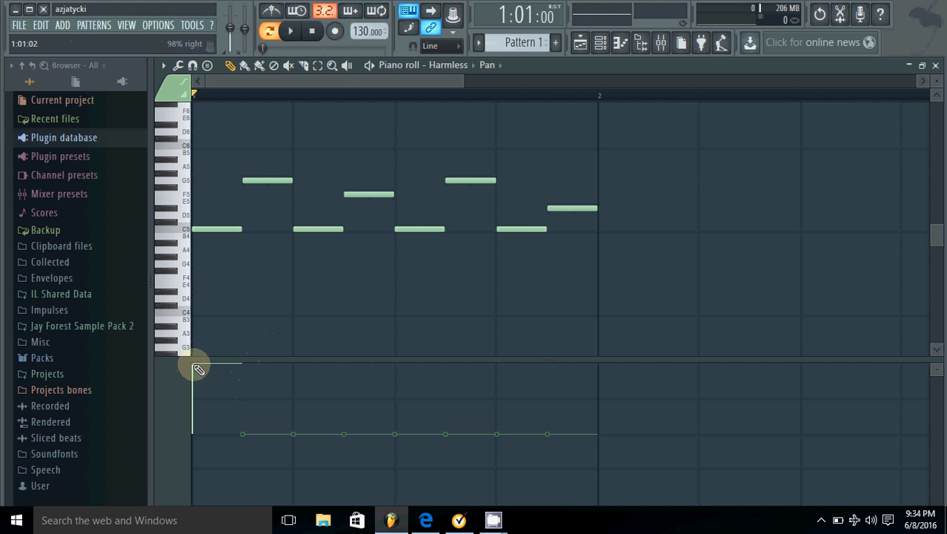
pyautogui.moveTo(191, 361)
pyautogui.mouseDown()
pyautogui.moveTo(196, 412)
pyautogui.moveTo(186, 343)
pyautogui.mouseUp()
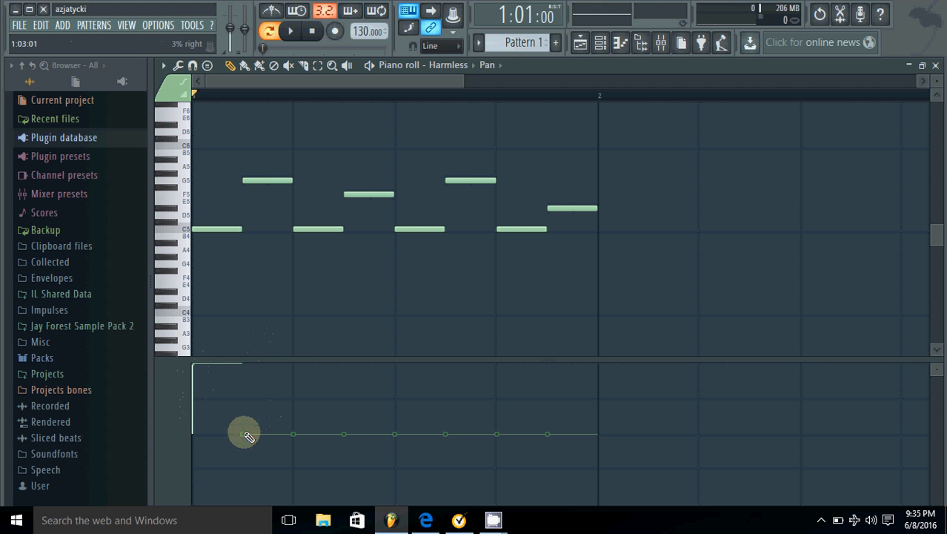
# Pan the remaining seven notes alternately 100% left and 100% right, starting left on the first G5, and play the pattern
pyautogui.moveTo(248, 435); pyautogui.dragTo(281, 515)
pyautogui.moveTo(294, 438); pyautogui.dragTo(290, 344)
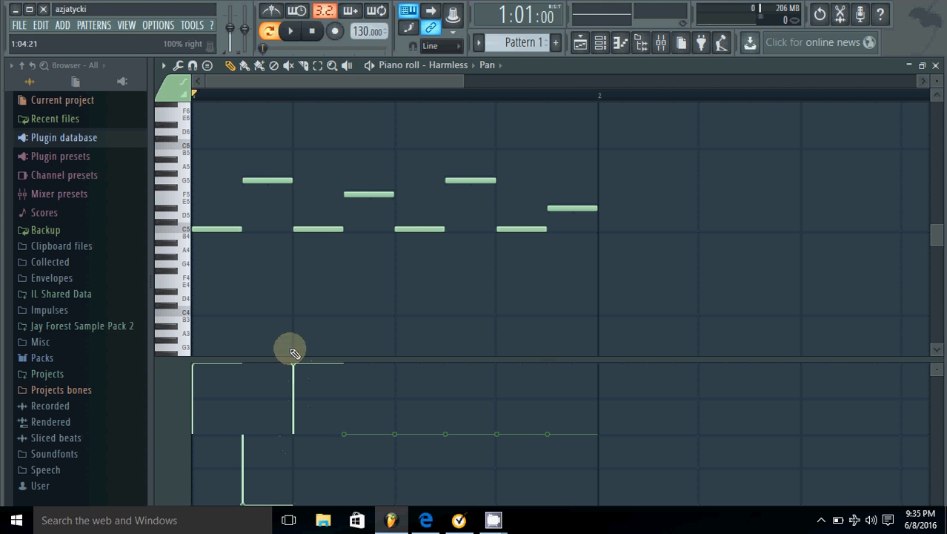
pyautogui.moveTo(337, 426); pyautogui.dragTo(350, 513)
pyautogui.moveTo(423, 412); pyautogui.dragTo(391, 340)
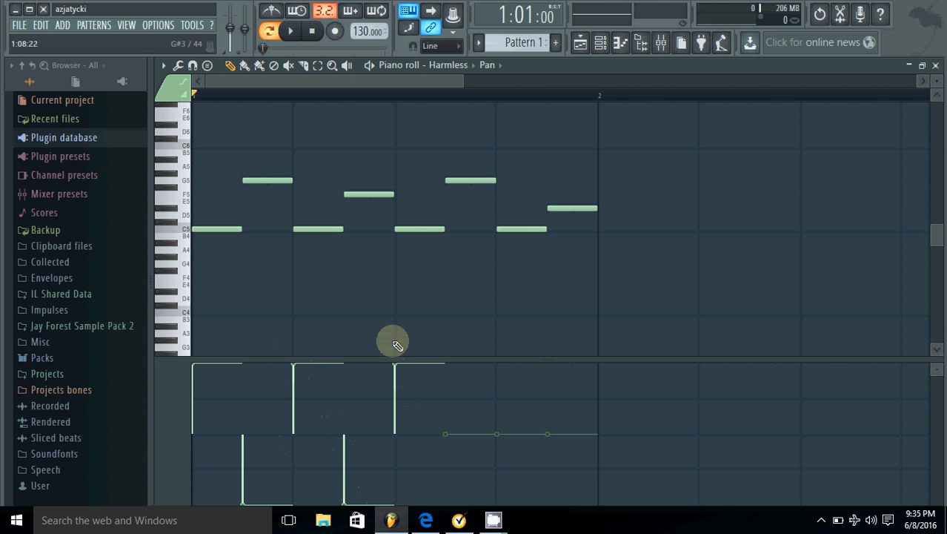
pyautogui.moveTo(459, 474); pyautogui.dragTo(491, 513)
pyautogui.moveTo(515, 427); pyautogui.dragTo(503, 348)
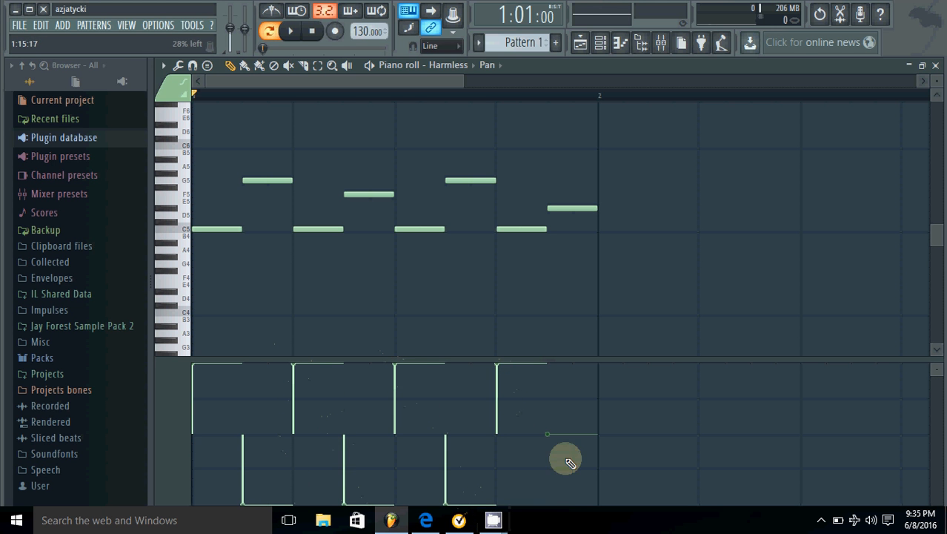
pyautogui.moveTo(564, 454); pyautogui.dragTo(565, 515)
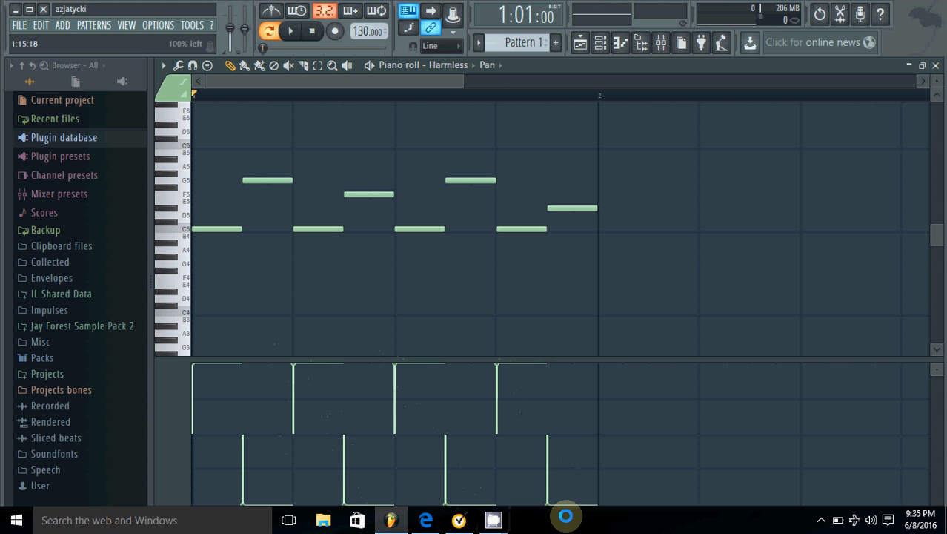
pyautogui.click(293, 33)
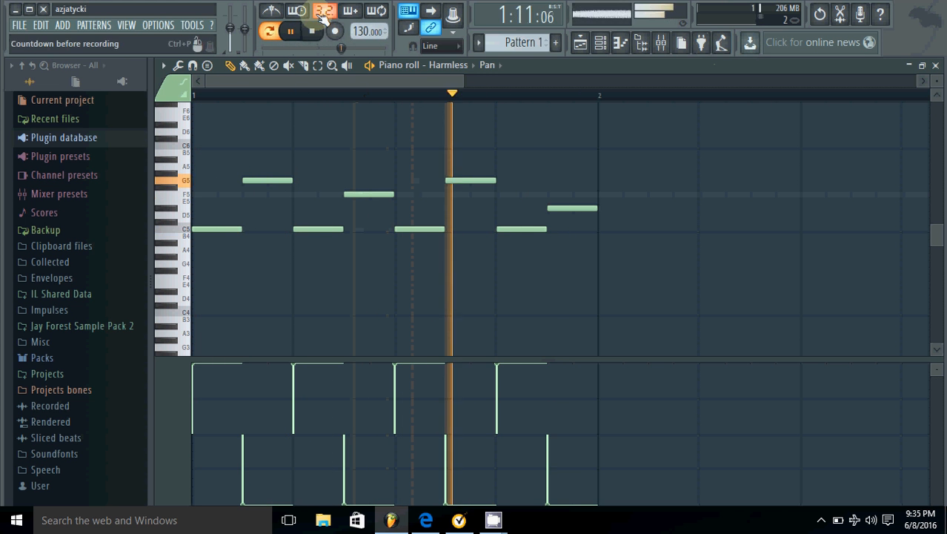
pyautogui.click(317, 33)
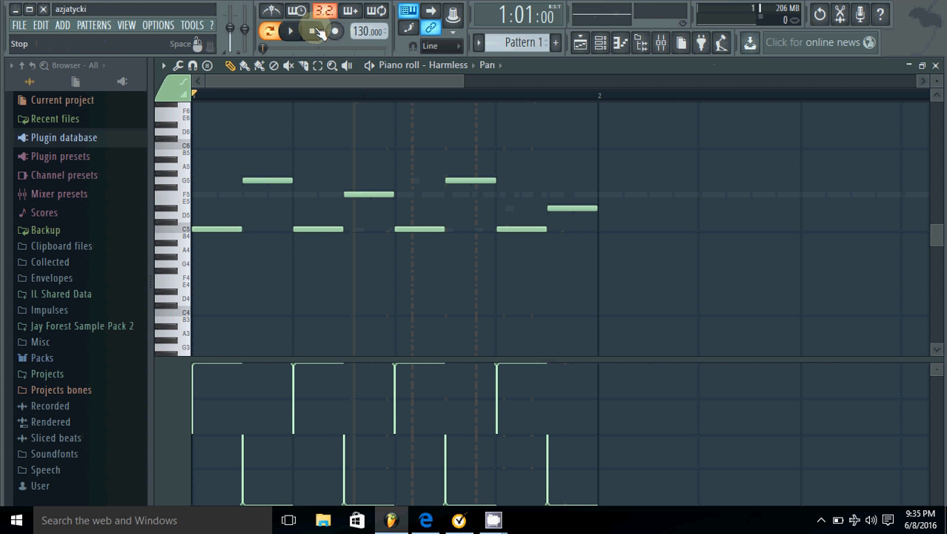
# View the Harmless synth's settings from the channel rack, return to the piano roll and listen to the panned pattern again
pyautogui.click(606, 46)
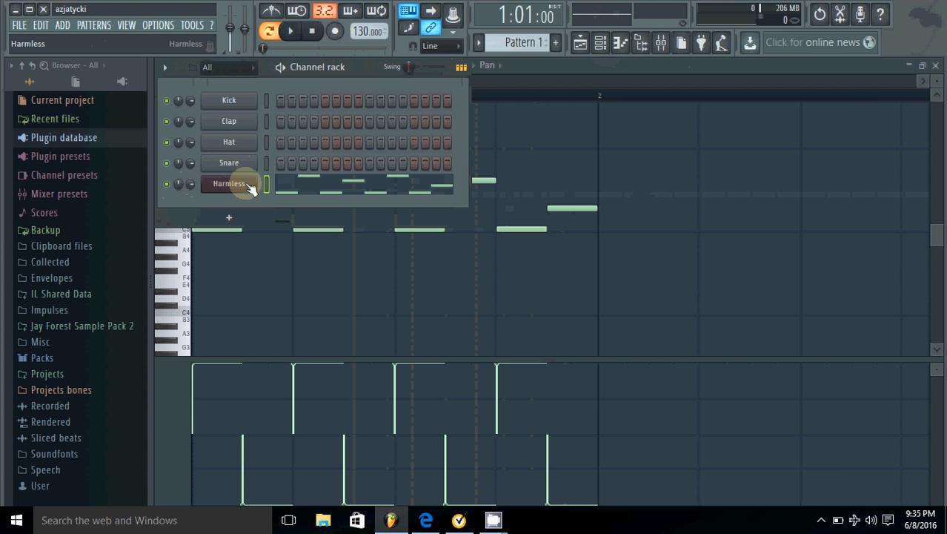
pyautogui.click(239, 184)
pyautogui.moveTo(570, 478); pyautogui.dragTo(429, 106)
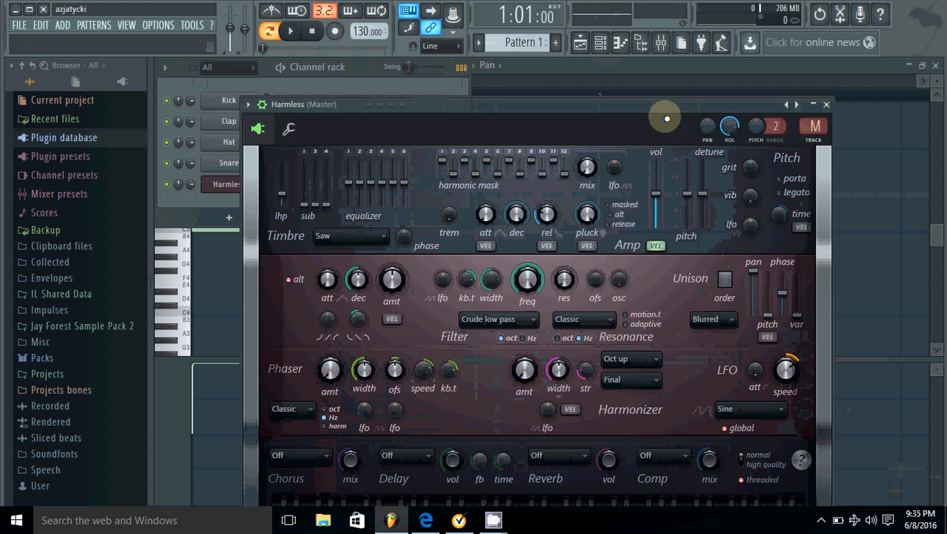
pyautogui.click(651, 65)
pyautogui.click(291, 30)
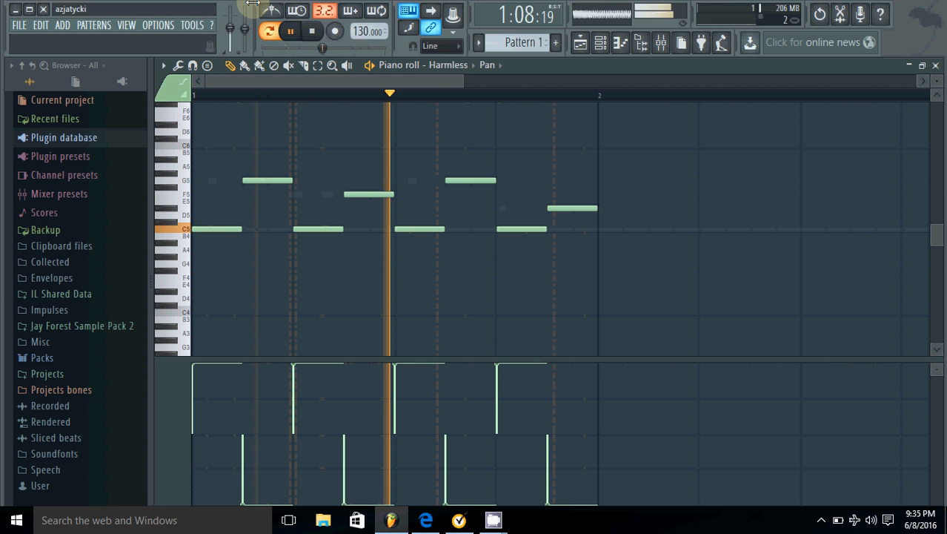
pyautogui.click(310, 30)
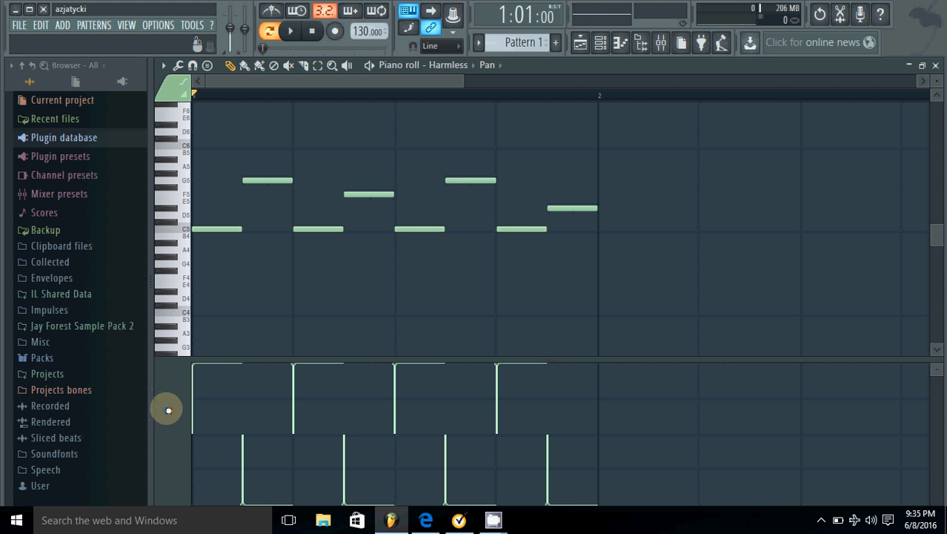
# Redraw the note pans as a gradual sweep from right to left across the bar and play the pattern
pyautogui.moveTo(240, 397)
pyautogui.mouseDown()
pyautogui.moveTo(243, 386)
pyautogui.moveTo(302, 438)
pyautogui.moveTo(294, 416)
pyautogui.moveTo(339, 443)
pyautogui.moveTo(340, 432)
pyautogui.moveTo(391, 446)
pyautogui.moveTo(398, 461)
pyautogui.moveTo(499, 482)
pyautogui.moveTo(500, 491)
pyautogui.moveTo(546, 465)
pyautogui.mouseUp()
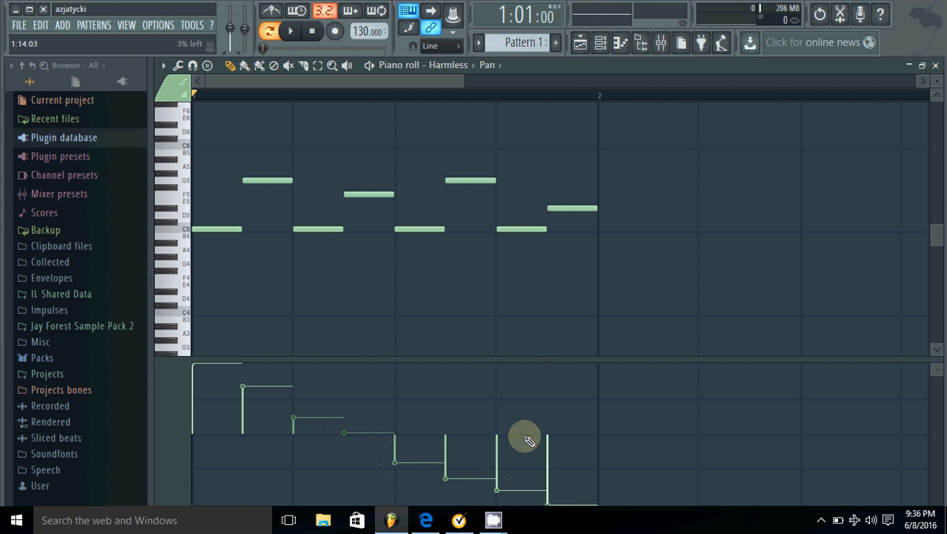
pyautogui.click(294, 31)
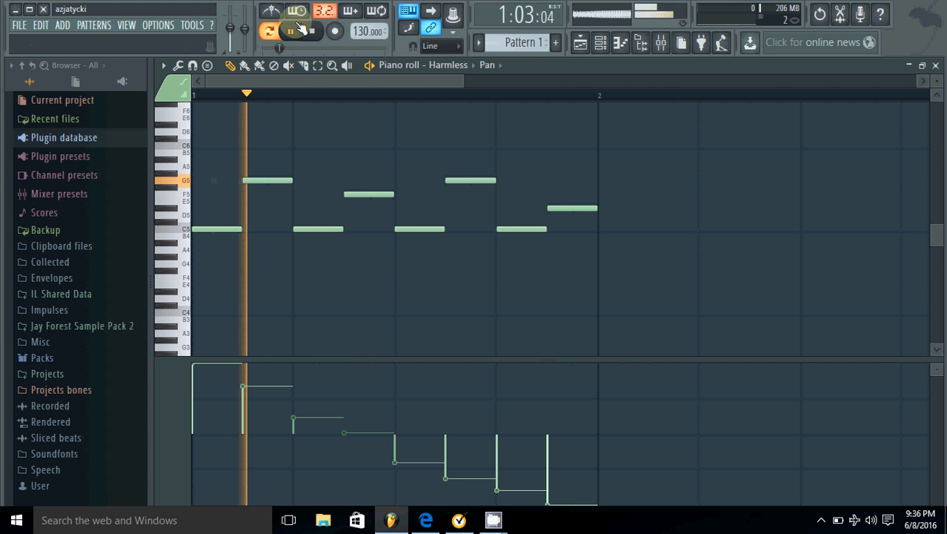
pyautogui.click(311, 31)
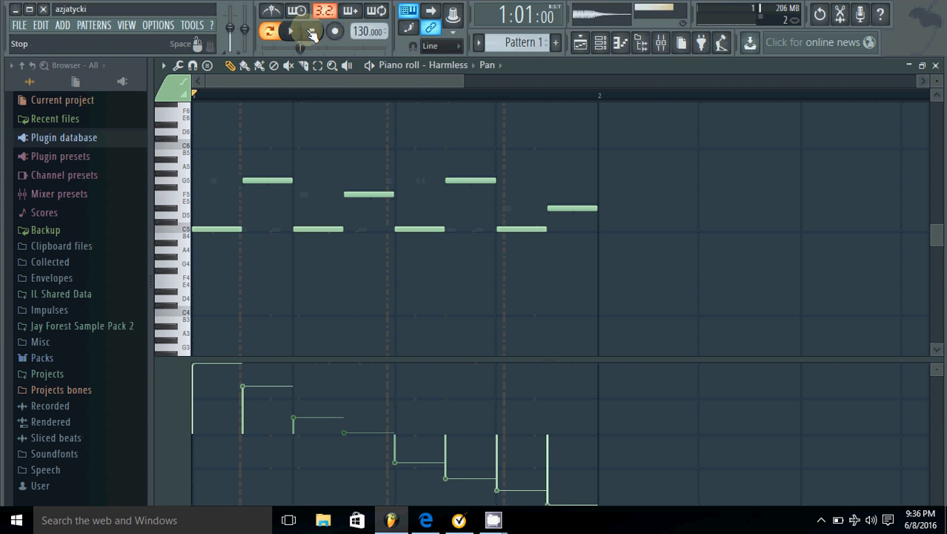
# Show channel panning and draw a straight ramp from fully right to fully left across the first bar, then listen to it
pyautogui.click(175, 408)
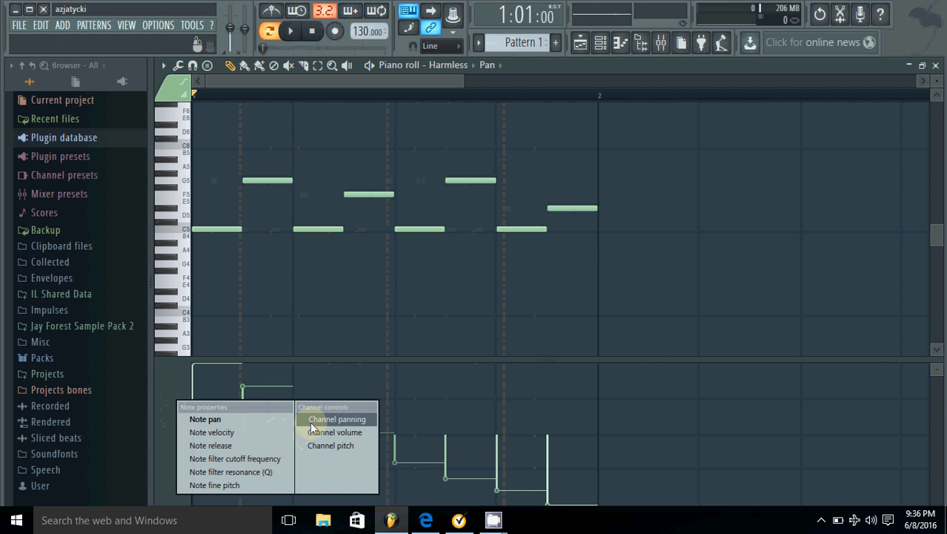
pyautogui.rightClick(174, 394)
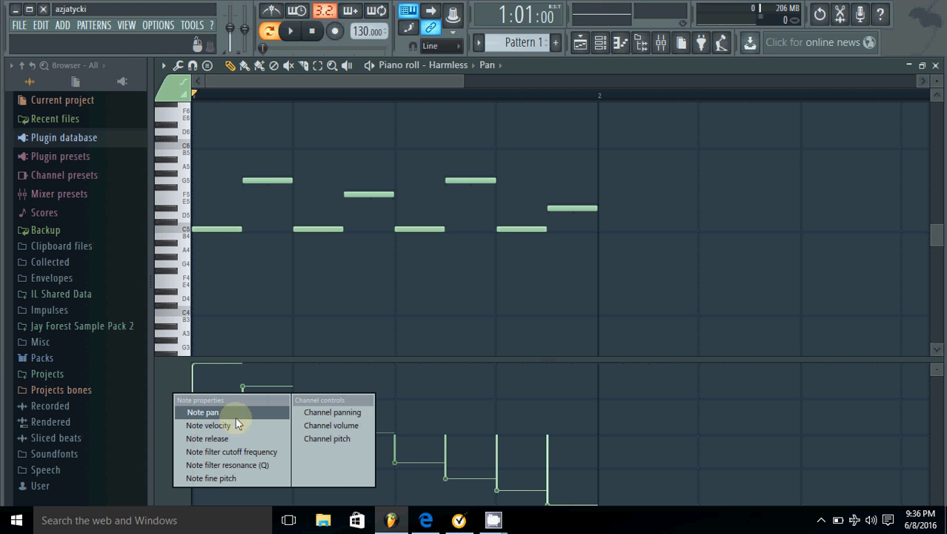
pyautogui.click(328, 415)
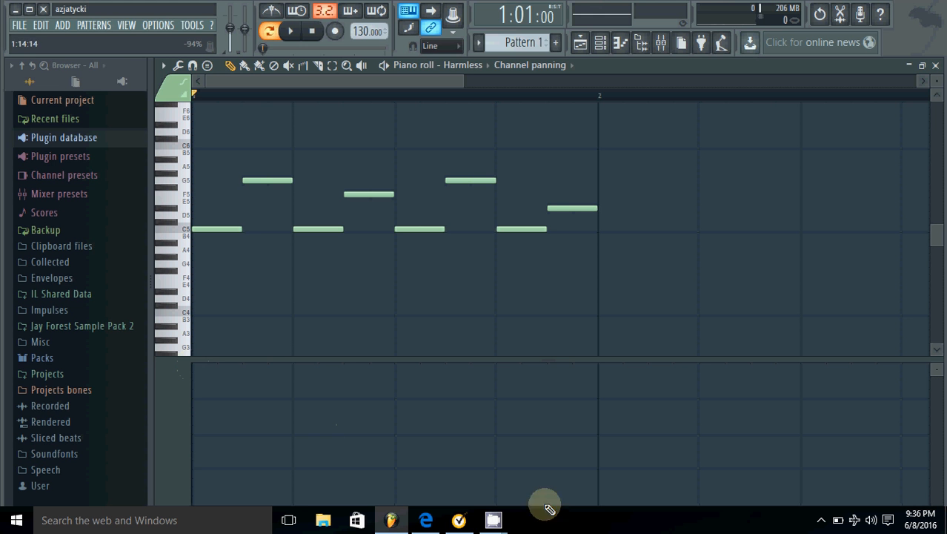
pyautogui.click(197, 368)
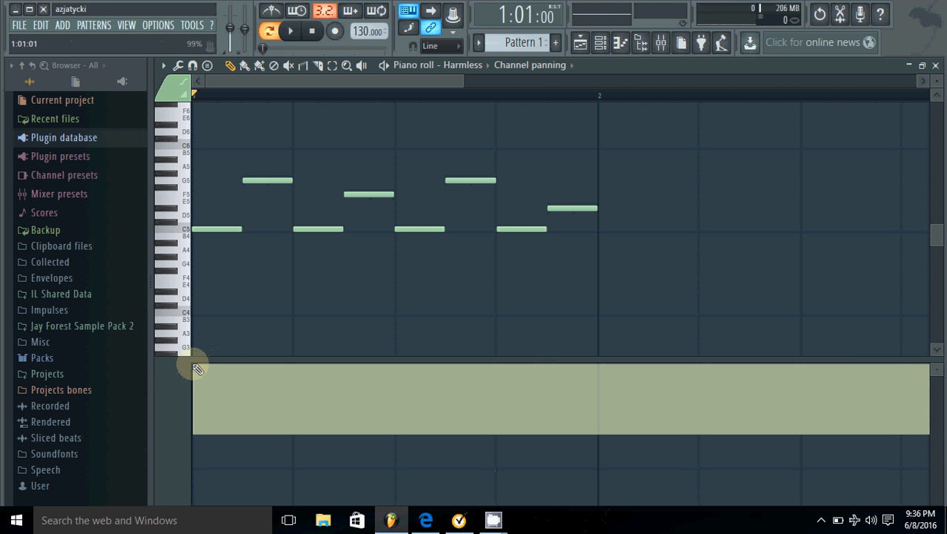
pyautogui.moveTo(197, 368)
pyautogui.mouseDown()
pyautogui.moveTo(233, 398)
pyautogui.moveTo(401, 469)
pyautogui.moveTo(596, 521)
pyautogui.mouseUp()
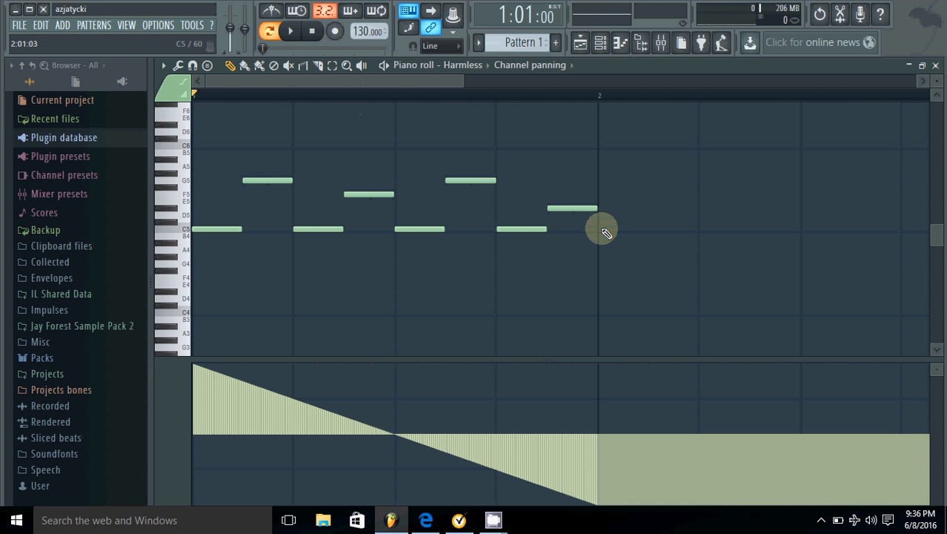
pyautogui.click(293, 32)
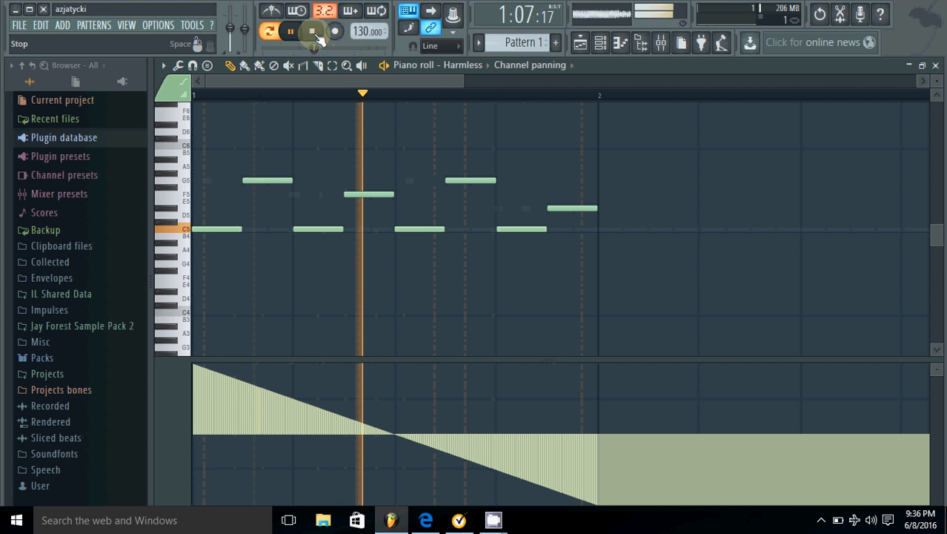
pyautogui.click(312, 33)
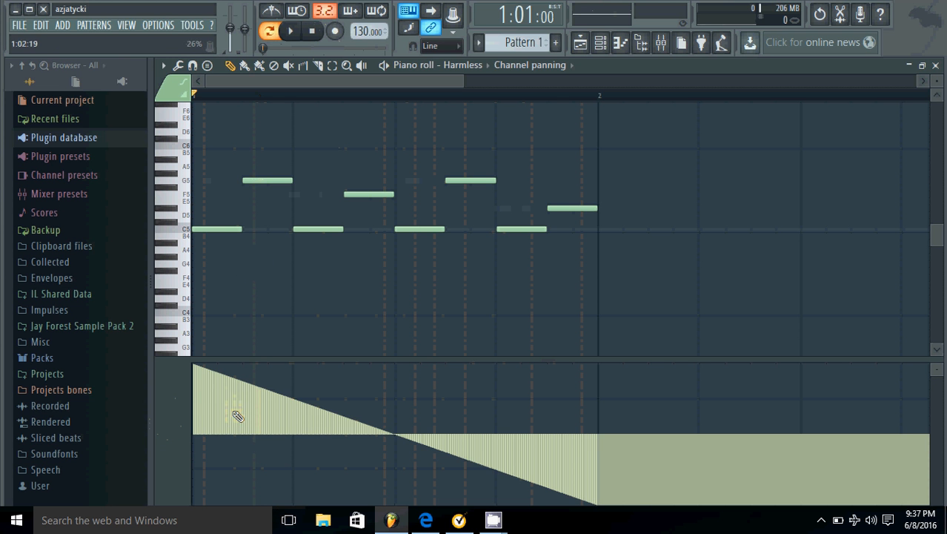
# Flatten the Harmless channel panning to centre across the first bar
pyautogui.click(187, 383)
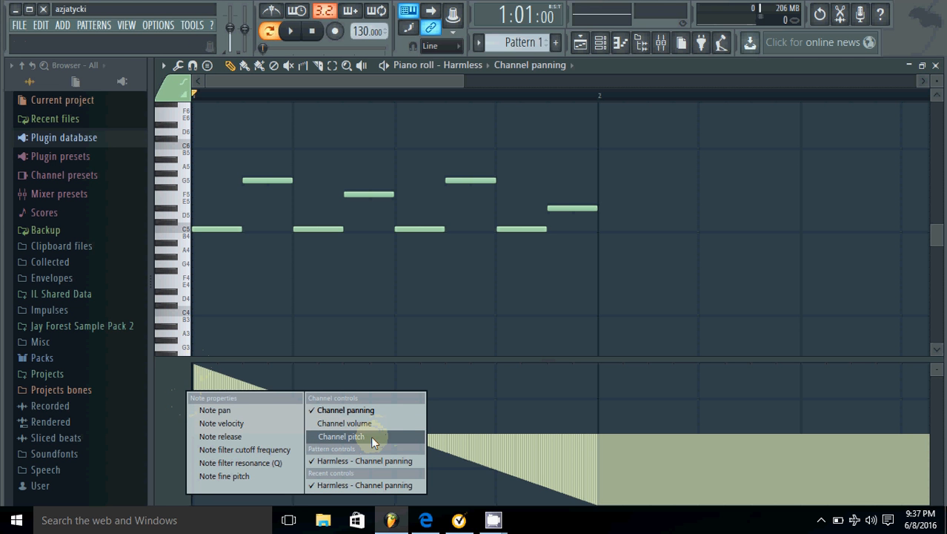
pyautogui.click(148, 437)
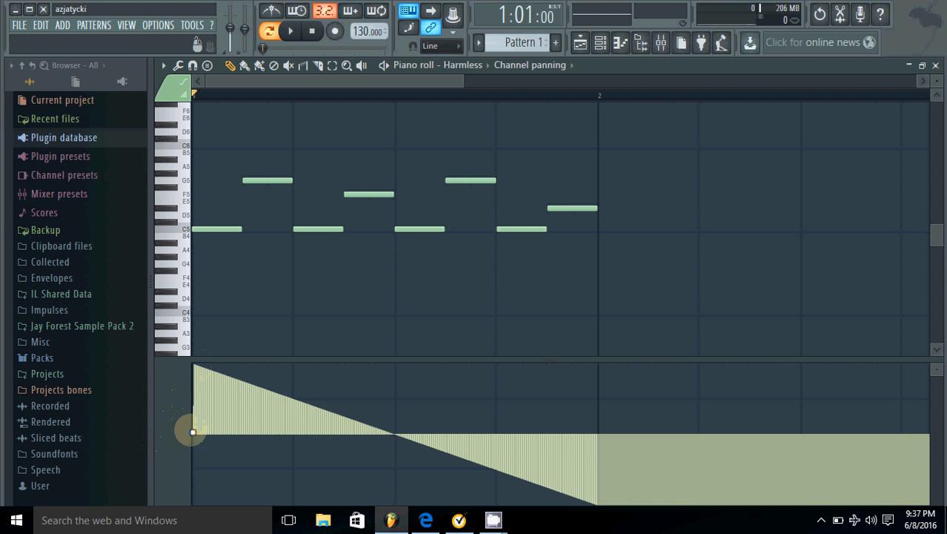
pyautogui.click(194, 432)
pyautogui.moveTo(198, 435)
pyautogui.mouseDown()
pyautogui.moveTo(432, 415)
pyautogui.moveTo(604, 441)
pyautogui.moveTo(191, 438)
pyautogui.mouseUp()
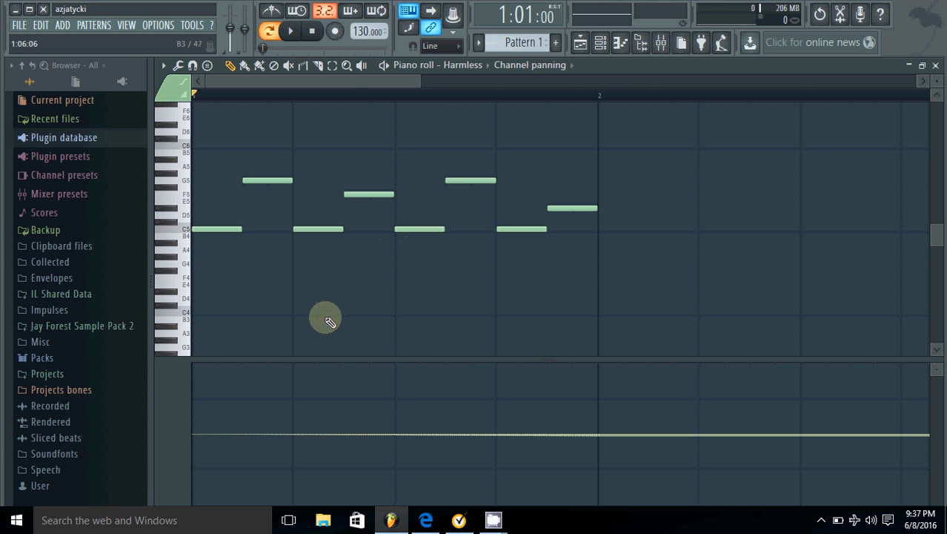
# Switch the event lane to channel pitch, draw a ramp rising to about +600 cents by the end of the first bar, and play it
pyautogui.click(167, 415)
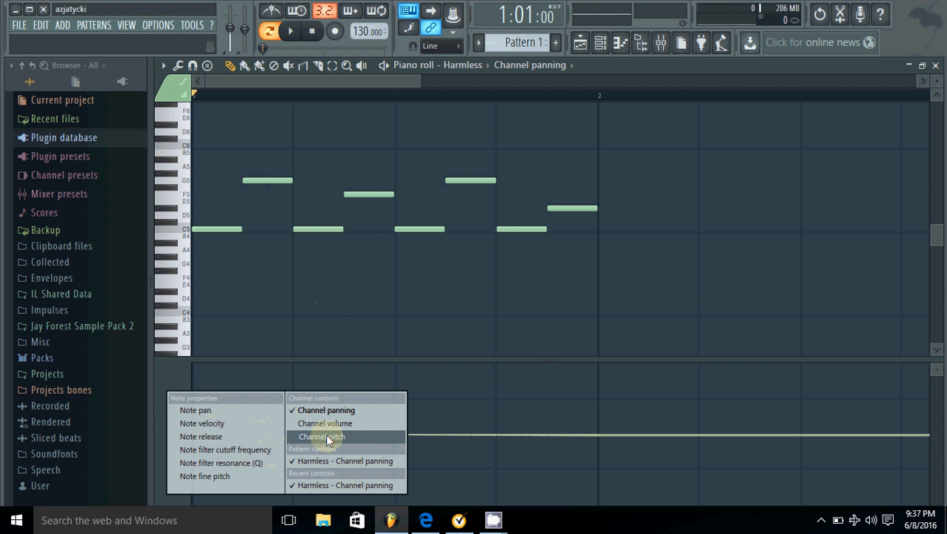
pyautogui.click(169, 380)
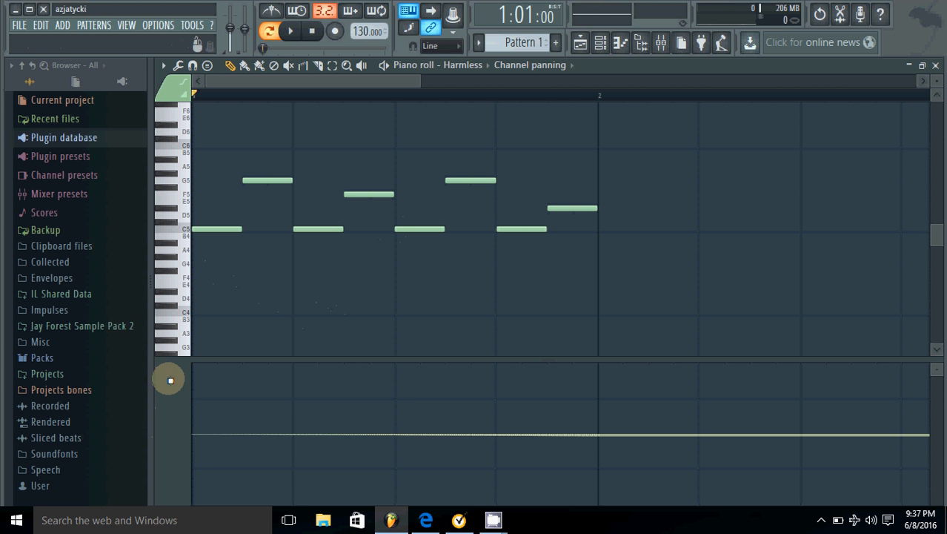
pyautogui.click(169, 380)
pyautogui.click(344, 424)
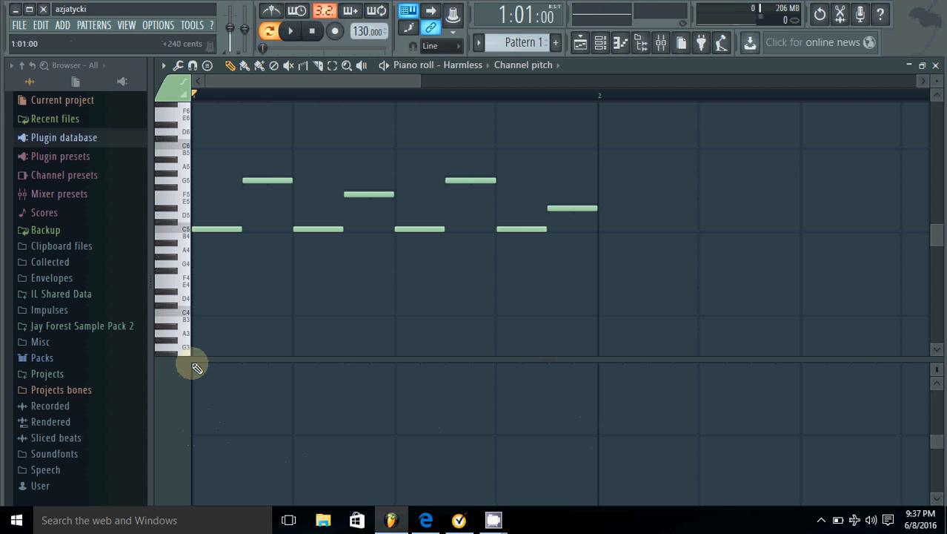
pyautogui.click(194, 435)
pyautogui.moveTo(196, 439)
pyautogui.mouseDown()
pyautogui.moveTo(435, 359)
pyautogui.moveTo(600, 378)
pyautogui.mouseUp()
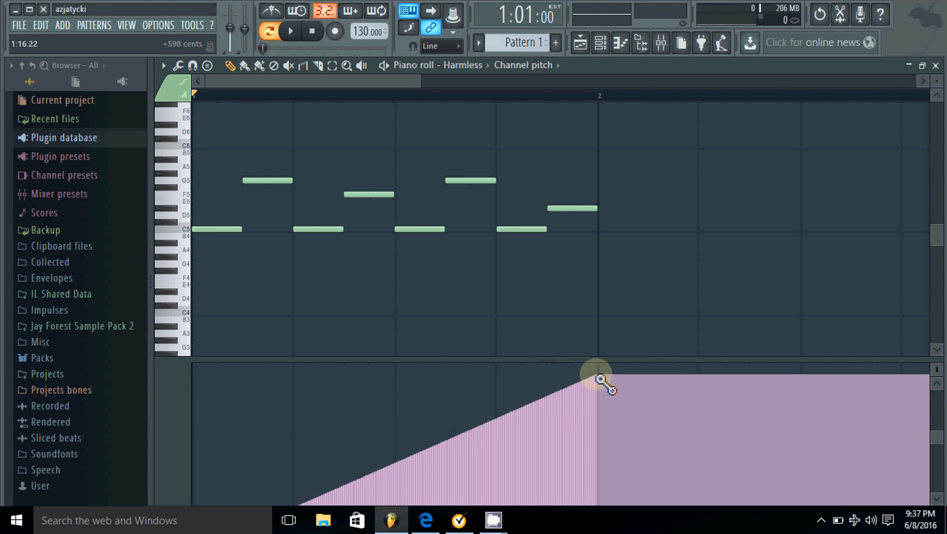
pyautogui.scroll(-3, 485, 424)
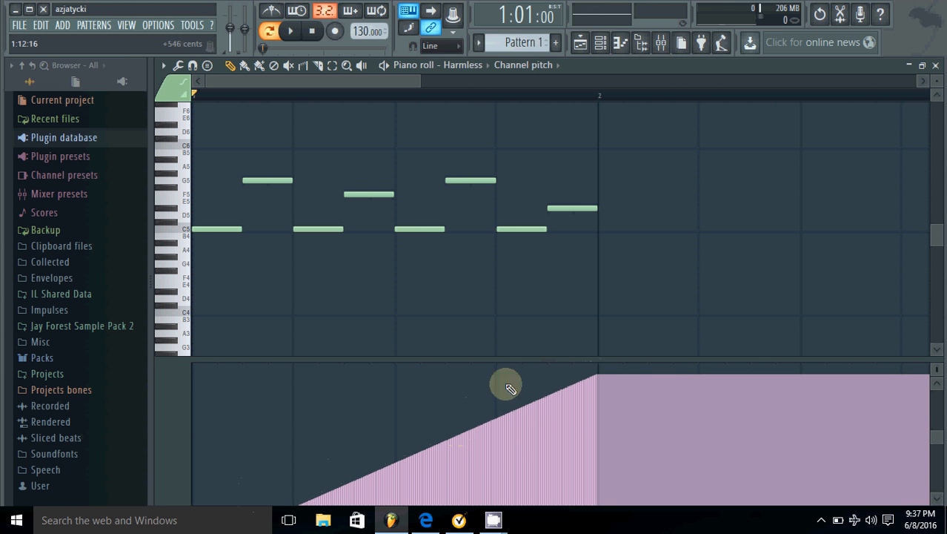
pyautogui.moveTo(589, 389)
pyautogui.mouseDown()
pyautogui.moveTo(491, 421)
pyautogui.moveTo(486, 397)
pyautogui.moveTo(494, 401)
pyautogui.moveTo(434, 343)
pyautogui.mouseUp()
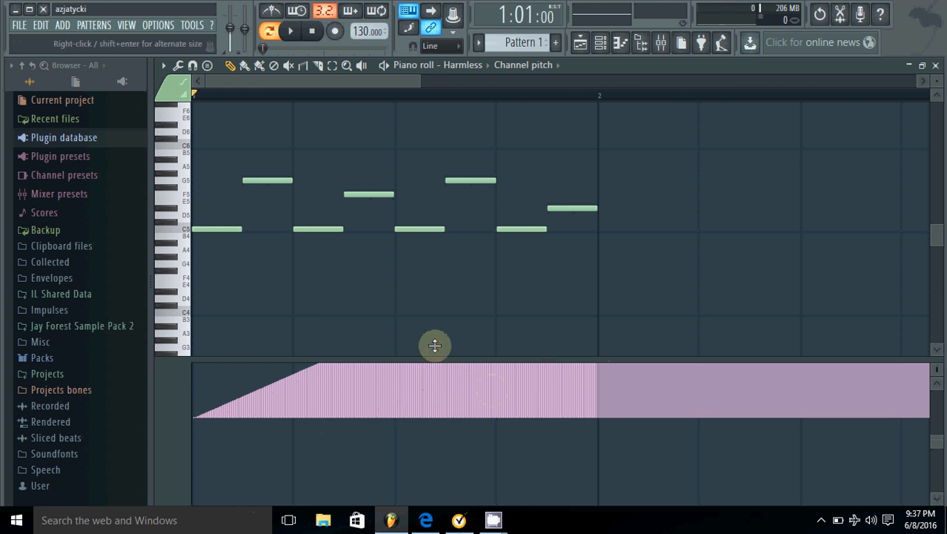
pyautogui.click(291, 31)
pyautogui.scroll(2, 484, 278)
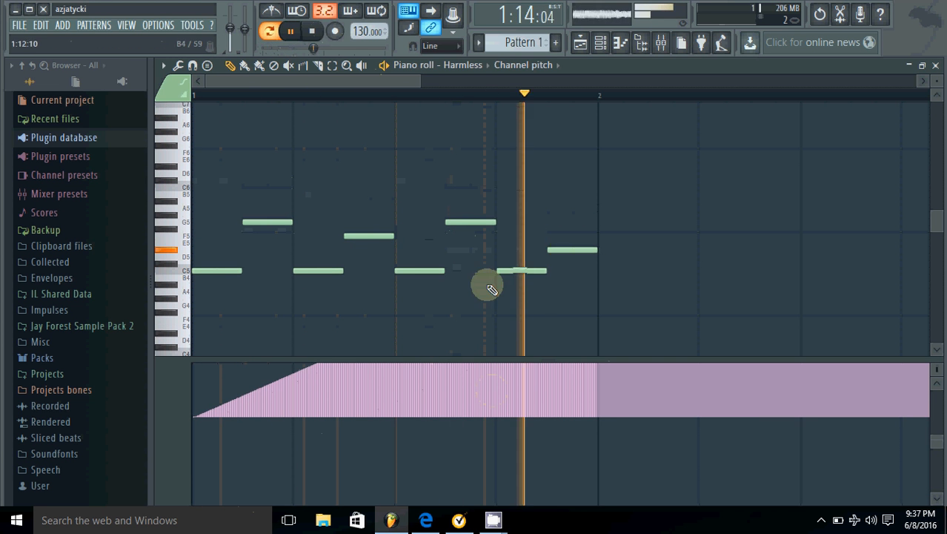
# Redraw the channel pitch as a straight ramp falling below zero across the first bar, then play the pattern
pyautogui.scroll(3, 496, 376)
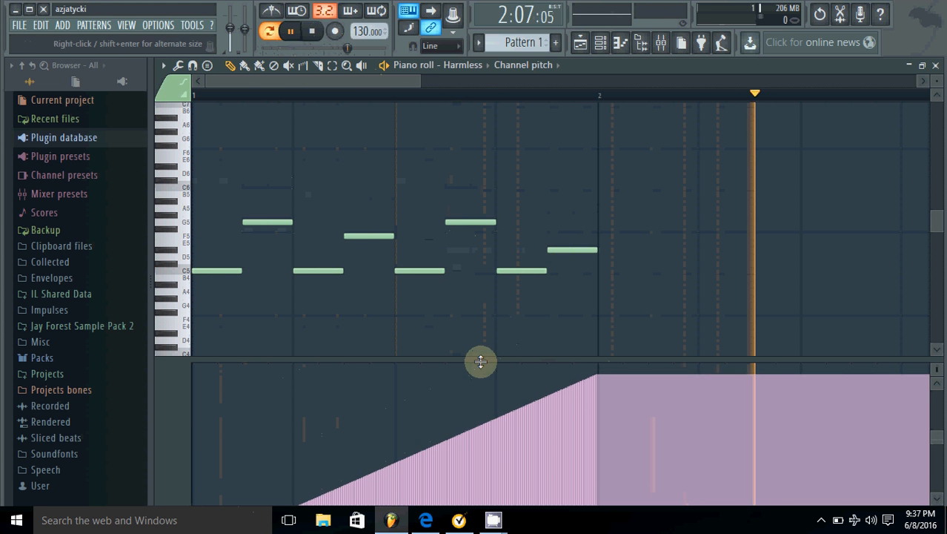
pyautogui.click(312, 31)
pyautogui.scroll(-2, 326, 185)
pyautogui.scroll(2, 338, 381)
pyautogui.scroll(-2, 338, 374)
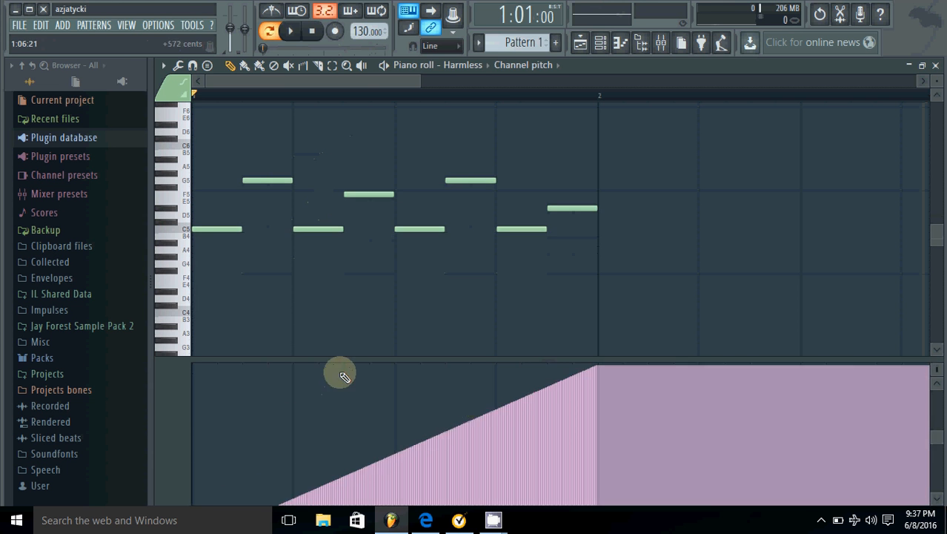
pyautogui.scroll(-1, 341, 336)
pyautogui.scroll(-1, 340, 341)
pyautogui.scroll(-3, 409, 406)
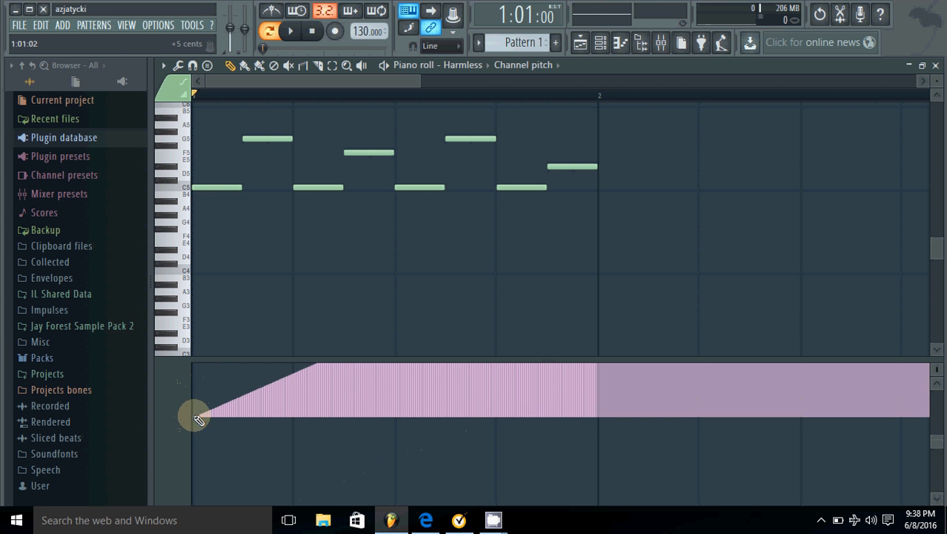
pyautogui.moveTo(210, 429)
pyautogui.mouseDown()
pyautogui.moveTo(338, 454)
pyautogui.moveTo(443, 519)
pyautogui.moveTo(559, 473)
pyautogui.moveTo(598, 472)
pyautogui.moveTo(583, 511)
pyautogui.moveTo(594, 507)
pyautogui.moveTo(600, 345)
pyautogui.moveTo(601, 424)
pyautogui.mouseUp()
pyautogui.click(291, 30)
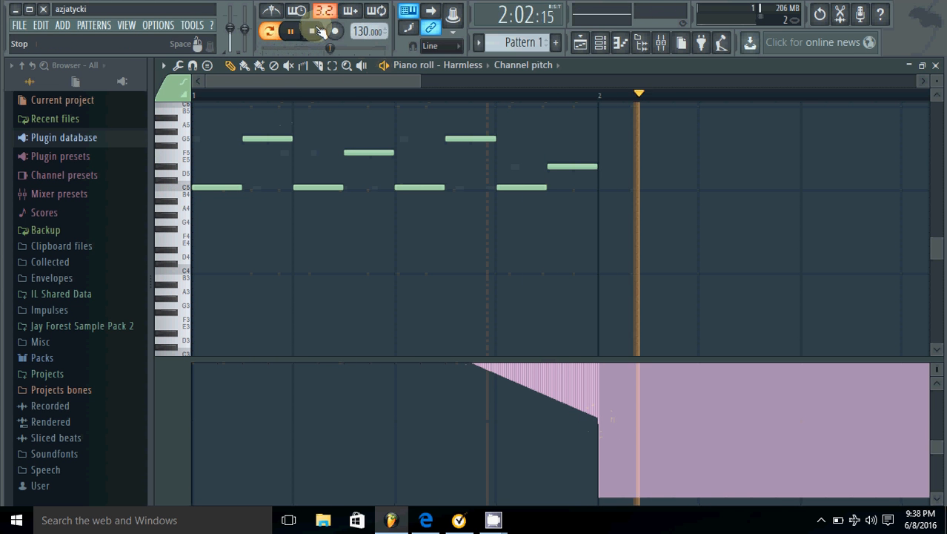
pyautogui.click(312, 31)
# Flatten the Harmless channel pitch across the first bar
pyautogui.moveTo(278, 478)
pyautogui.mouseDown()
pyautogui.moveTo(239, 469)
pyautogui.moveTo(211, 429)
pyautogui.moveTo(199, 384)
pyautogui.moveTo(235, 376)
pyautogui.moveTo(606, 382)
pyautogui.mouseUp()
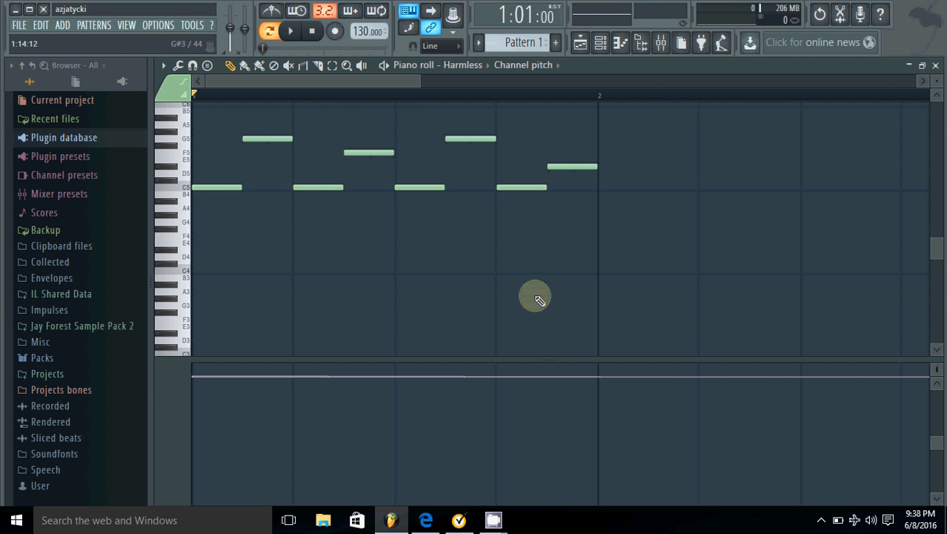
pyautogui.moveTo(417, 82); pyautogui.dragTo(811, 118)
pyautogui.moveTo(765, 88); pyautogui.dragTo(944, 84)
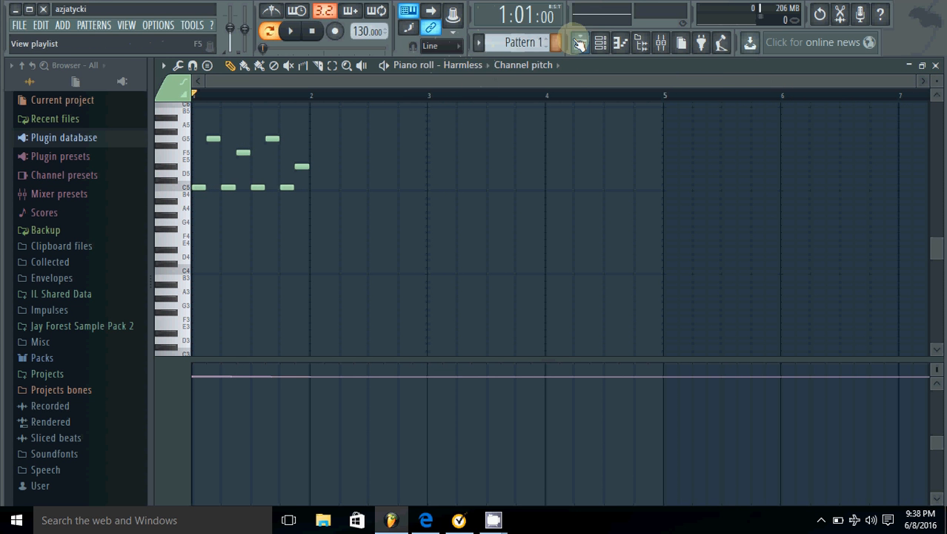
# Widen the channel rack's step grid to 32 steps and return to the piano roll
pyautogui.click(600, 42)
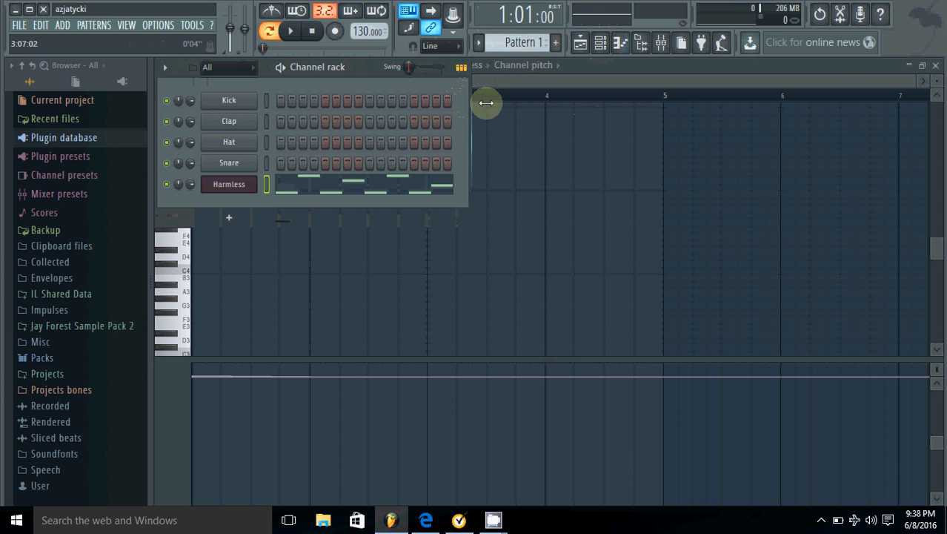
pyautogui.moveTo(486, 103); pyautogui.dragTo(658, 114)
pyautogui.click(671, 81)
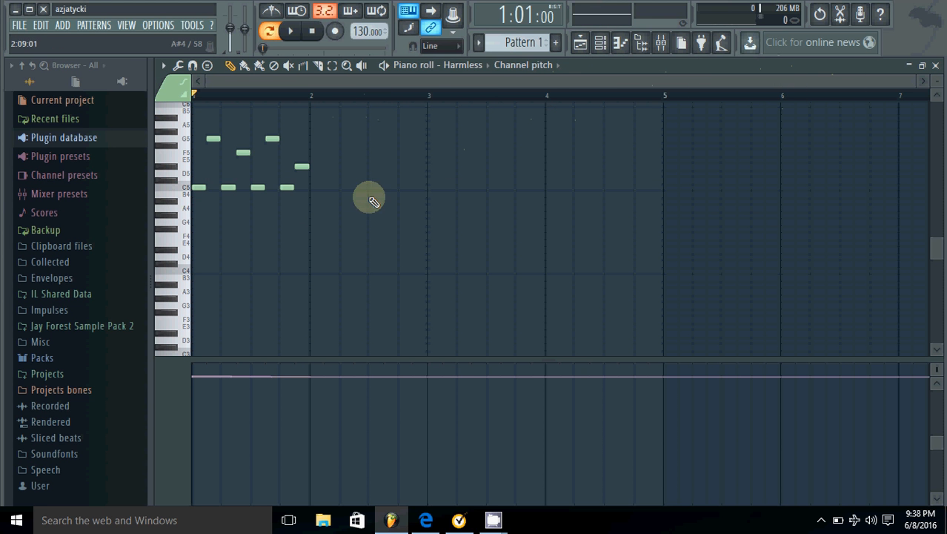
# Switch the event lane to the Harmless channel volume
pyautogui.moveTo(327, 190)
pyautogui.mouseDown()
pyautogui.moveTo(940, 170)
pyautogui.moveTo(943, 132)
pyautogui.moveTo(942, 143)
pyautogui.moveTo(922, 152)
pyautogui.moveTo(668, 186)
pyautogui.moveTo(943, 187)
pyautogui.moveTo(218, 212)
pyautogui.moveTo(56, 230)
pyautogui.moveTo(331, 189)
pyautogui.mouseUp()
pyautogui.click(189, 371)
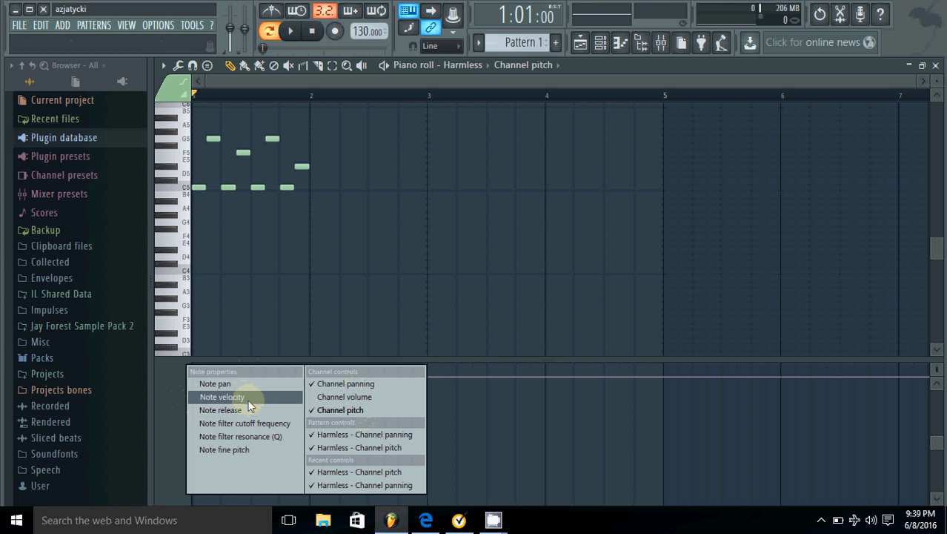
pyautogui.click(341, 397)
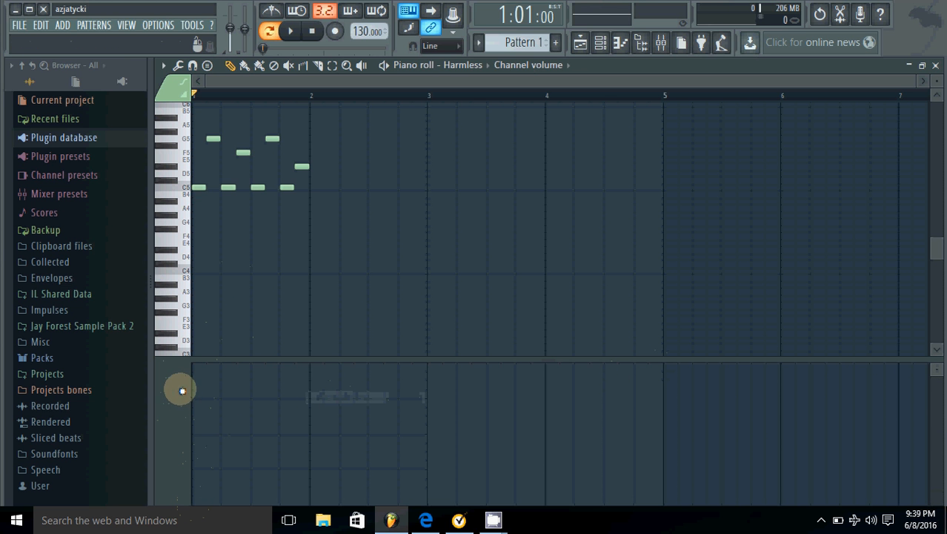
# Delete all eight melody notes from the Harmless piano roll
pyautogui.rightClick(287, 187)
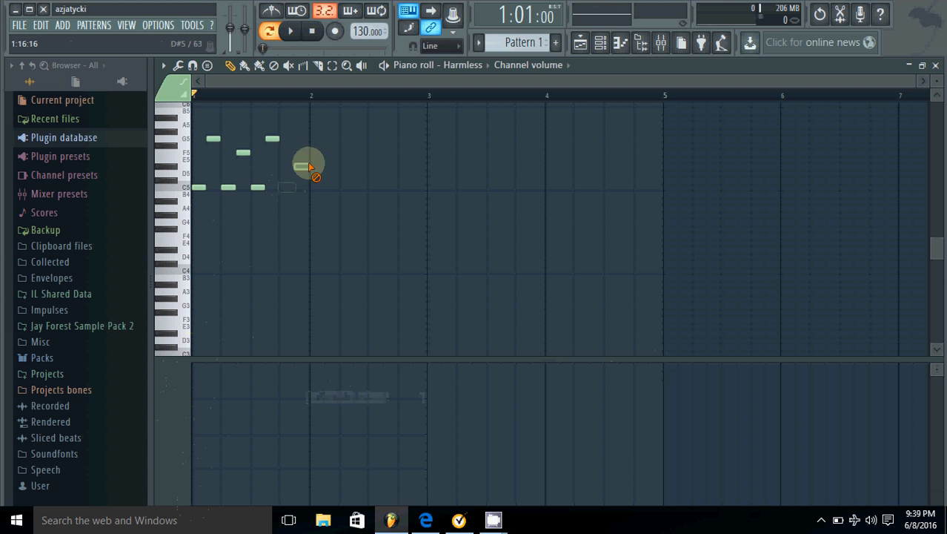
pyautogui.rightClick(301, 166)
pyautogui.rightClick(272, 139)
pyautogui.rightClick(257, 188)
pyautogui.rightClick(243, 153)
pyautogui.rightClick(228, 187)
pyautogui.rightClick(214, 138)
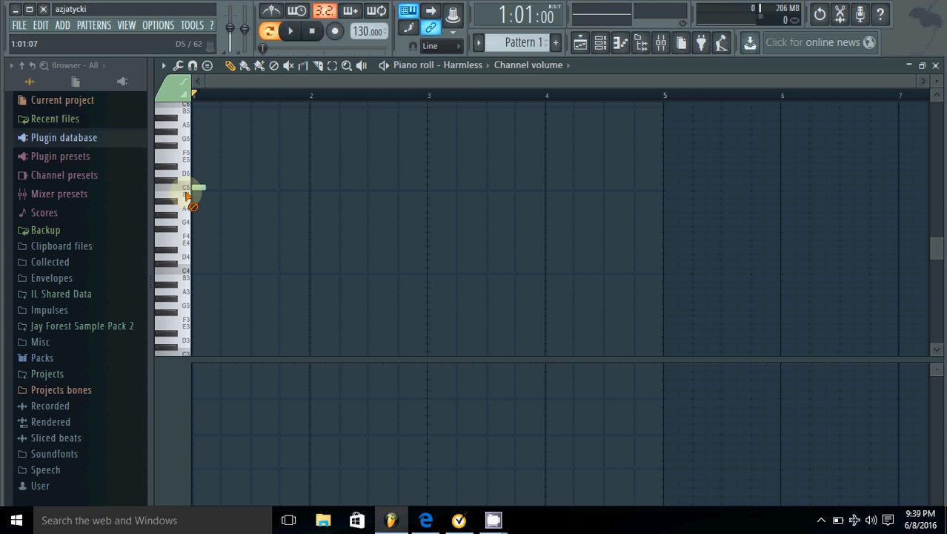
pyautogui.rightClick(198, 187)
# Draw a D4 note spanning the whole first bar and listen to it
pyautogui.moveTo(918, 80); pyautogui.dragTo(472, 97)
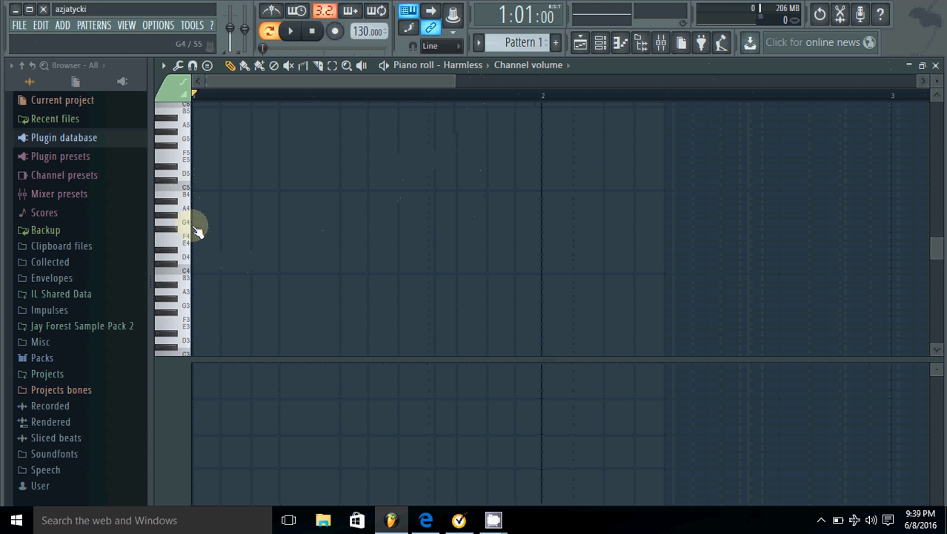
pyautogui.moveTo(456, 80); pyautogui.dragTo(489, 79)
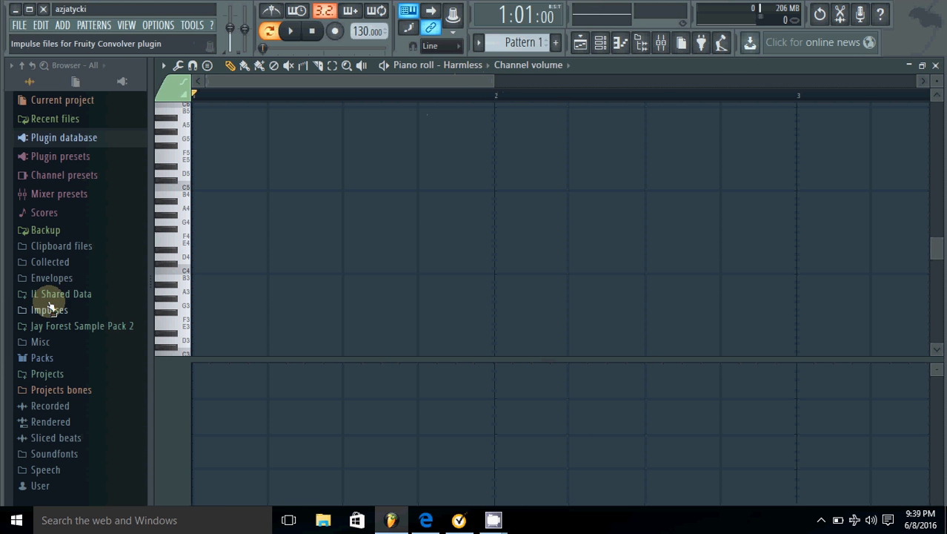
pyautogui.click(194, 257)
pyautogui.moveTo(229, 255); pyautogui.dragTo(342, 248)
pyautogui.click(270, 186)
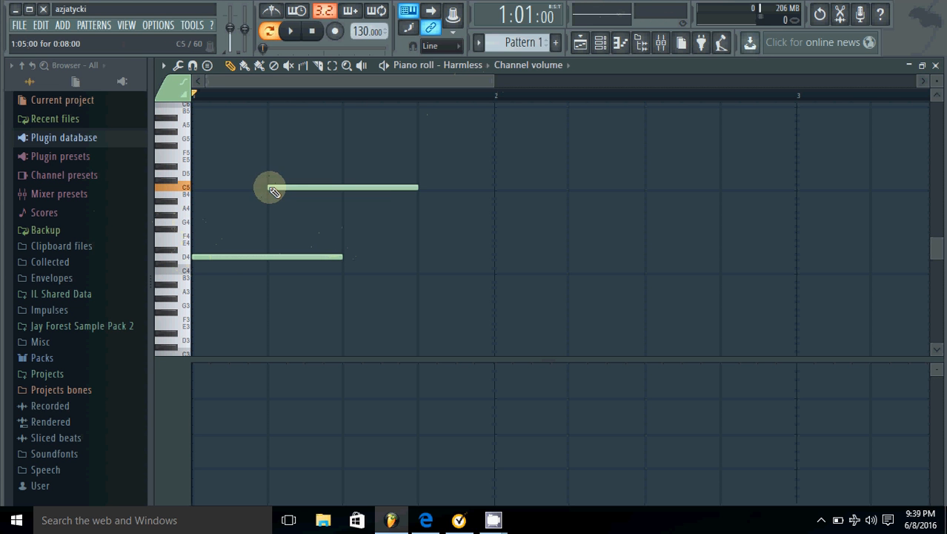
pyautogui.rightClick(372, 186)
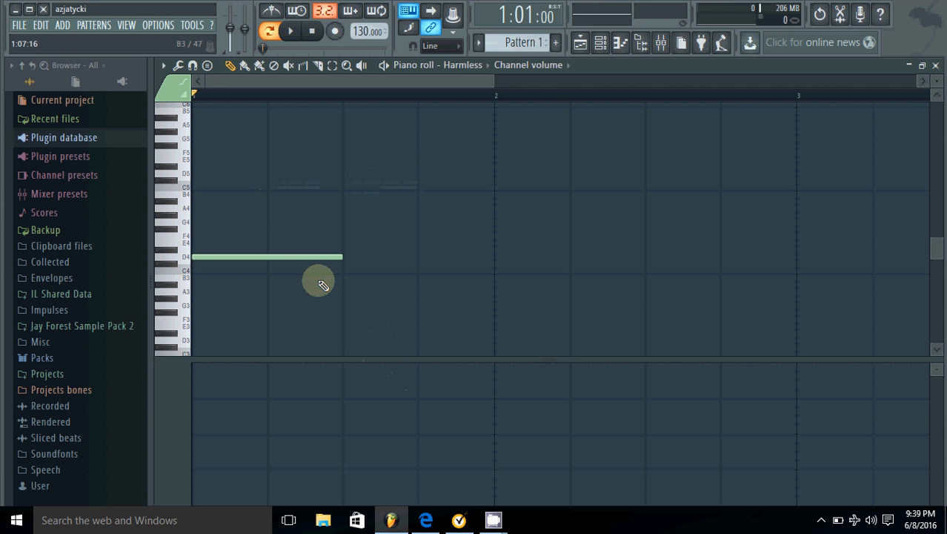
pyautogui.moveTo(345, 261); pyautogui.dragTo(472, 254)
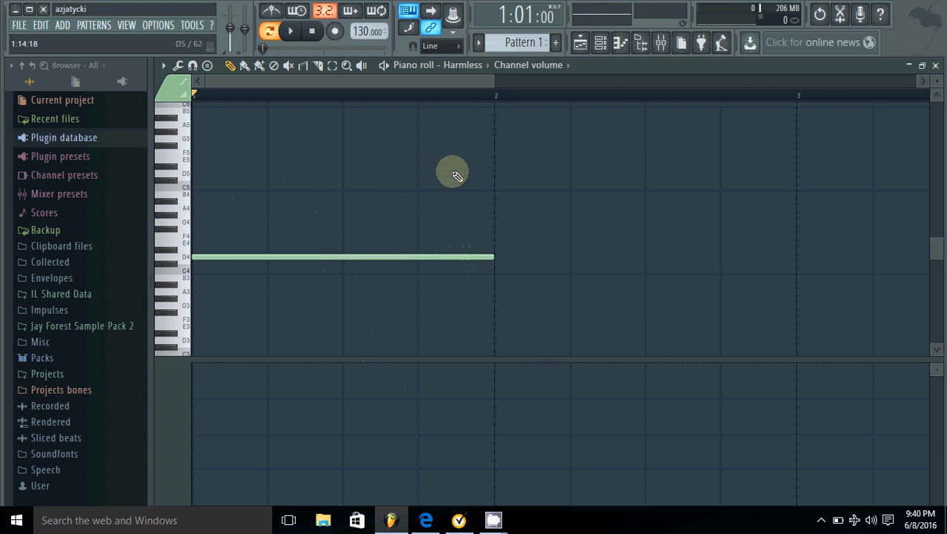
pyautogui.click(289, 30)
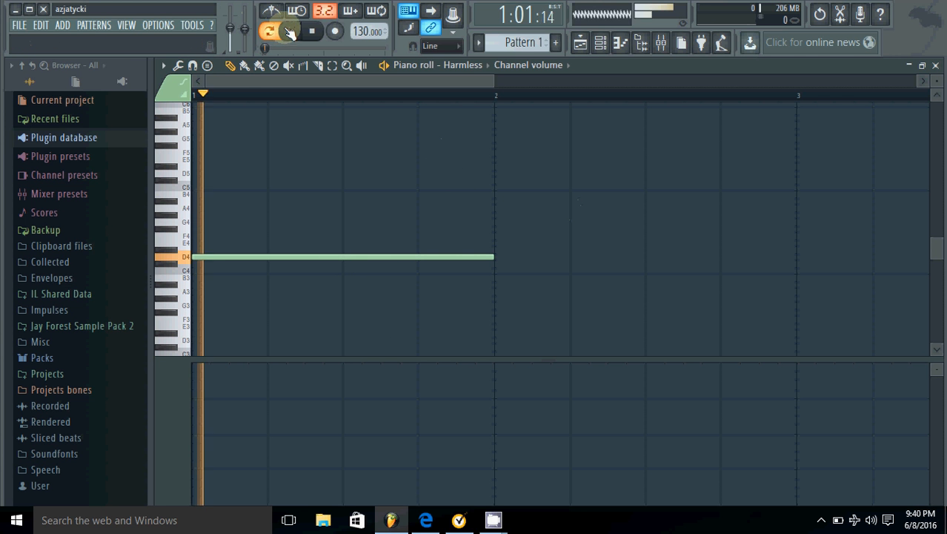
pyautogui.click(312, 30)
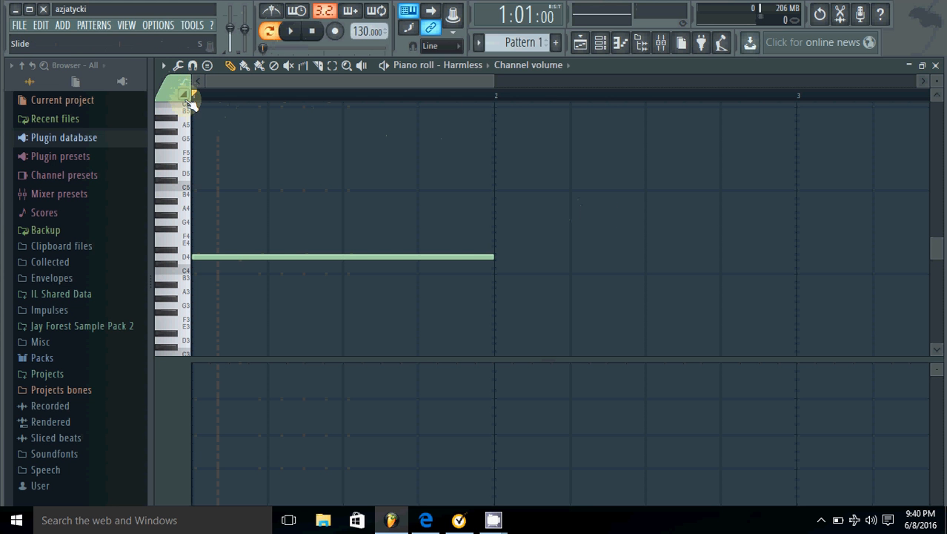
# Enable slide notes, draw a C5 slide note from the second beat to the end of bar 1, and play it
pyautogui.click(270, 188)
pyautogui.moveTo(568, 186); pyautogui.dragTo(516, 172)
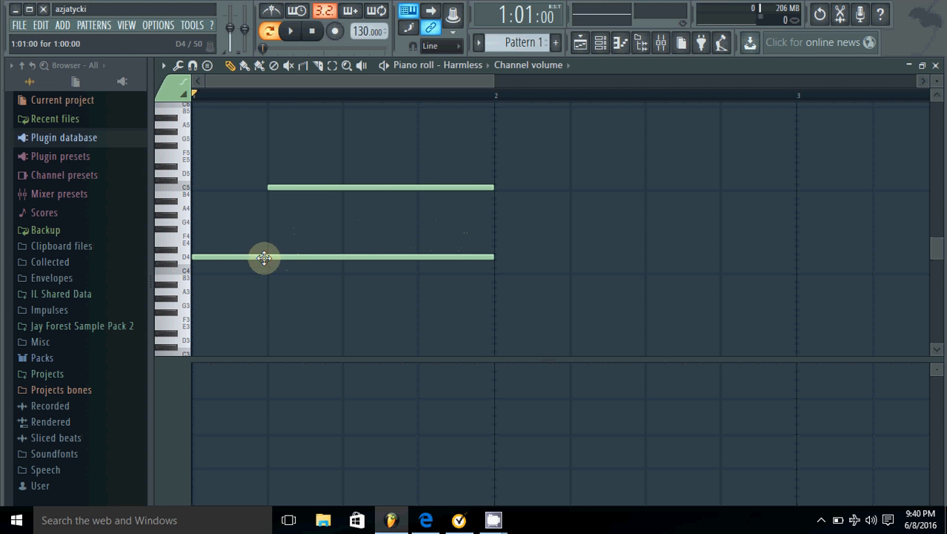
pyautogui.click(292, 32)
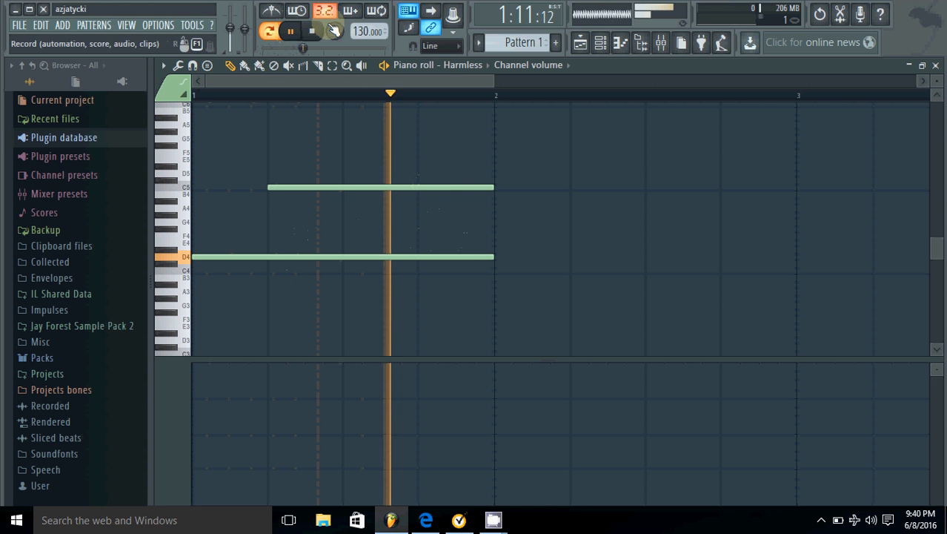
pyautogui.click(315, 31)
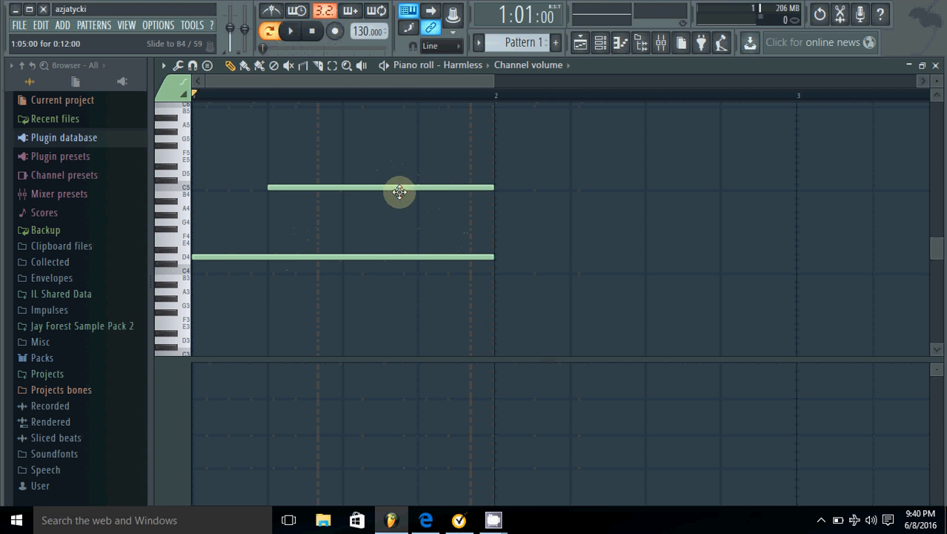
# Move the slide note up from C5 to G8 and play the pattern
pyautogui.moveTo(401, 189); pyautogui.dragTo(402, 148)
pyautogui.scroll(-5, 375, 145)
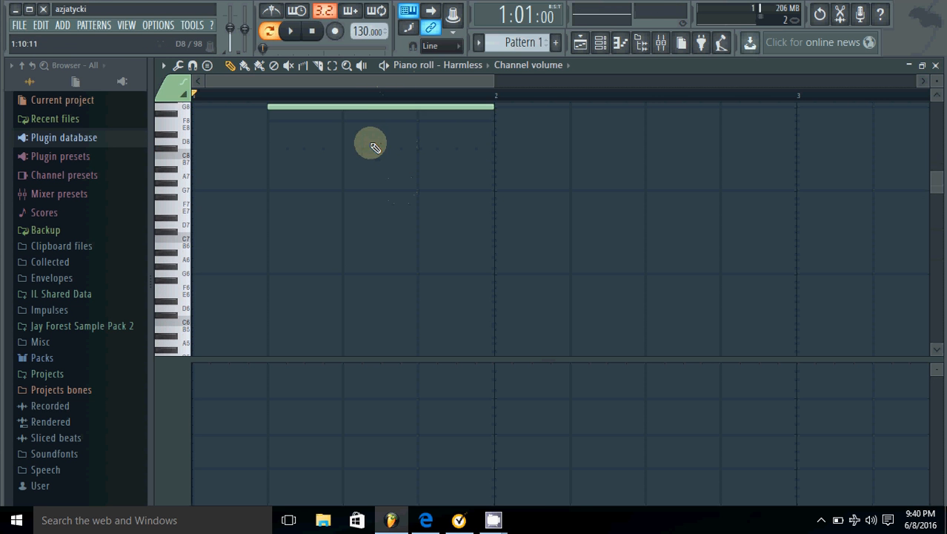
pyautogui.scroll(1, 326, 99)
pyautogui.scroll(5, 330, 133)
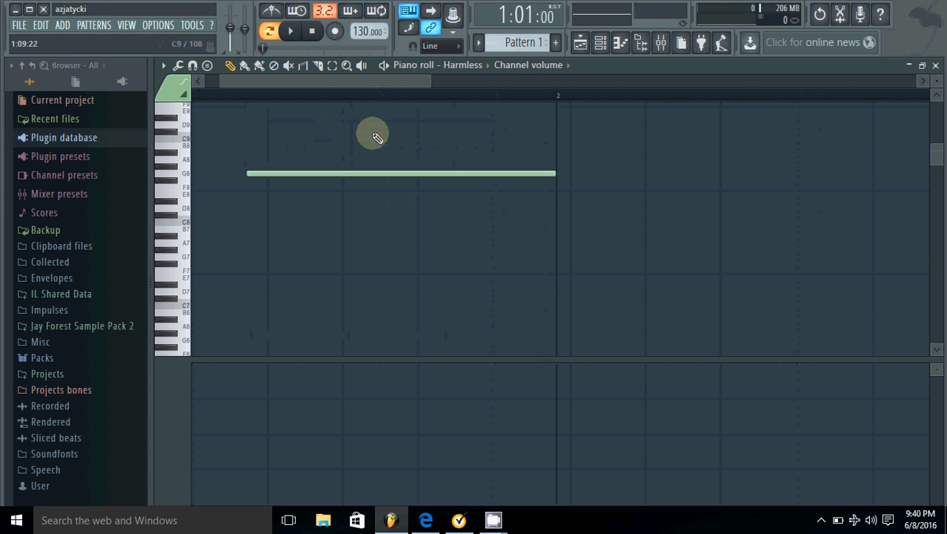
pyautogui.moveTo(428, 83); pyautogui.dragTo(283, 83)
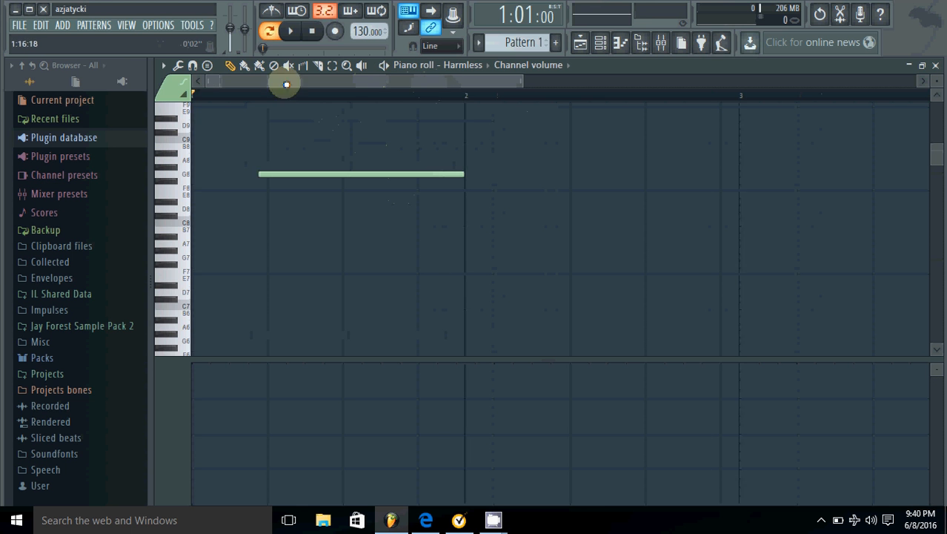
pyautogui.scroll(-4, 412, 178)
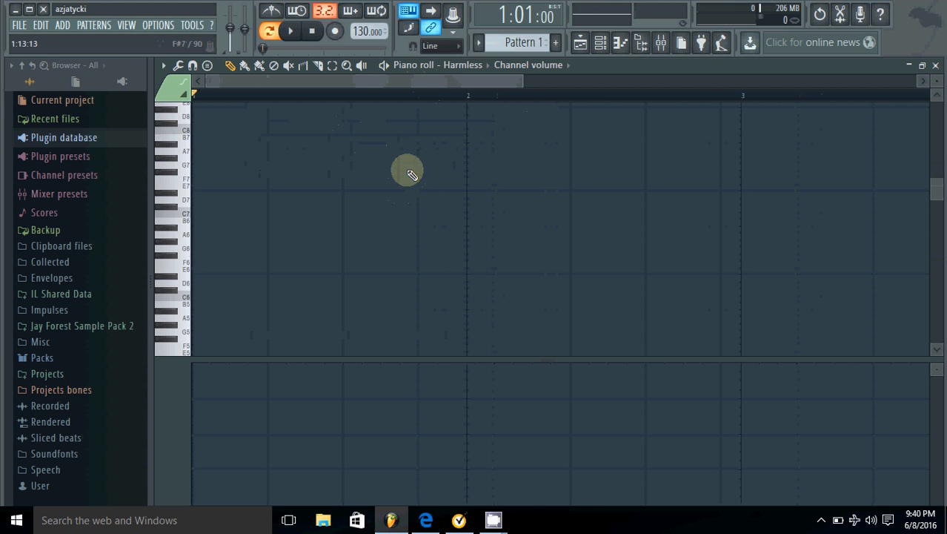
pyautogui.click(290, 30)
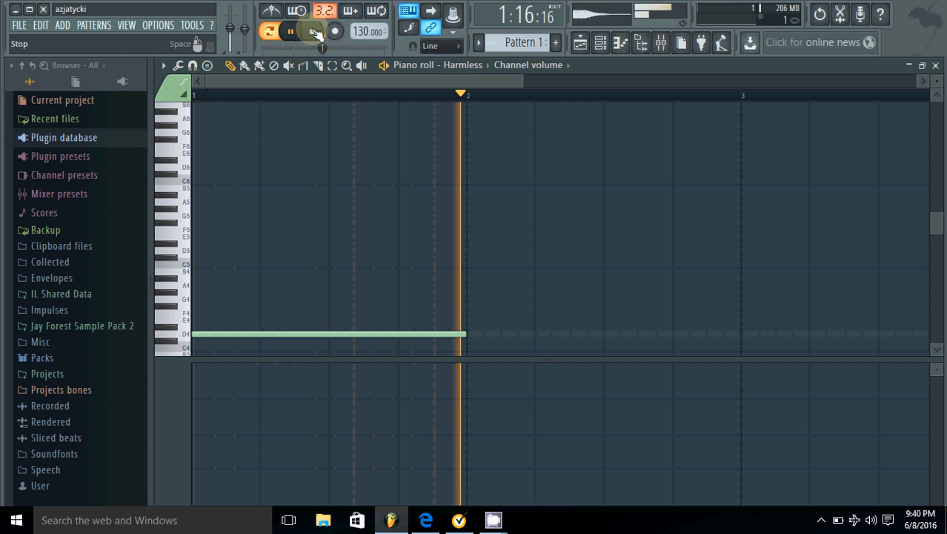
pyautogui.click(313, 31)
# Delete the G8 slide note and the D4 note from the Harmless piano roll
pyautogui.scroll(8, 423, 173)
pyautogui.scroll(-4, 400, 182)
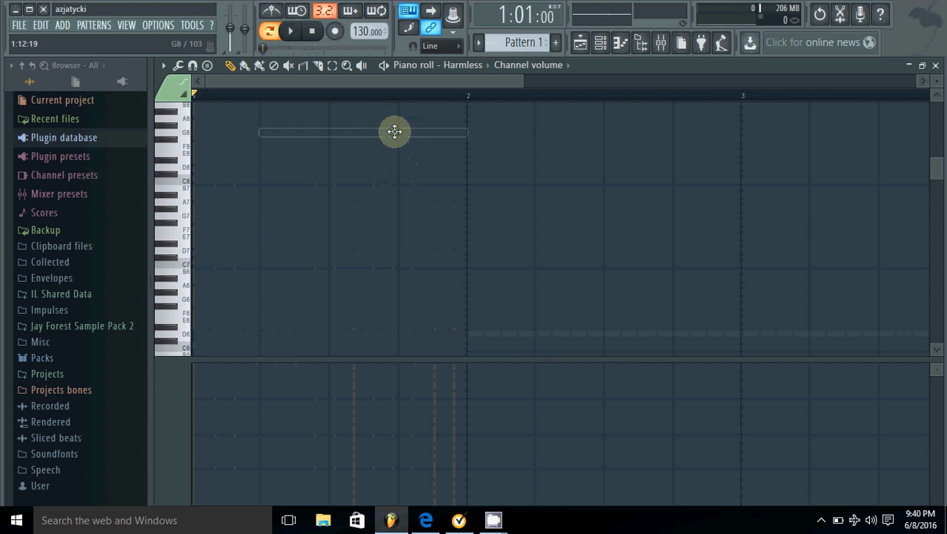
pyautogui.scroll(-1, 394, 241)
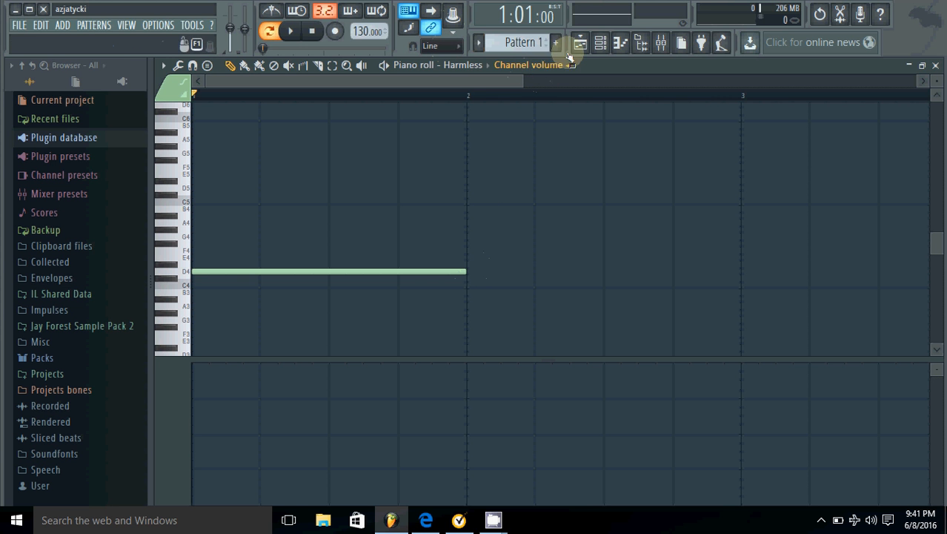
# Add a Sytrus channel and load its Deep2 bass preset
pyautogui.click(599, 42)
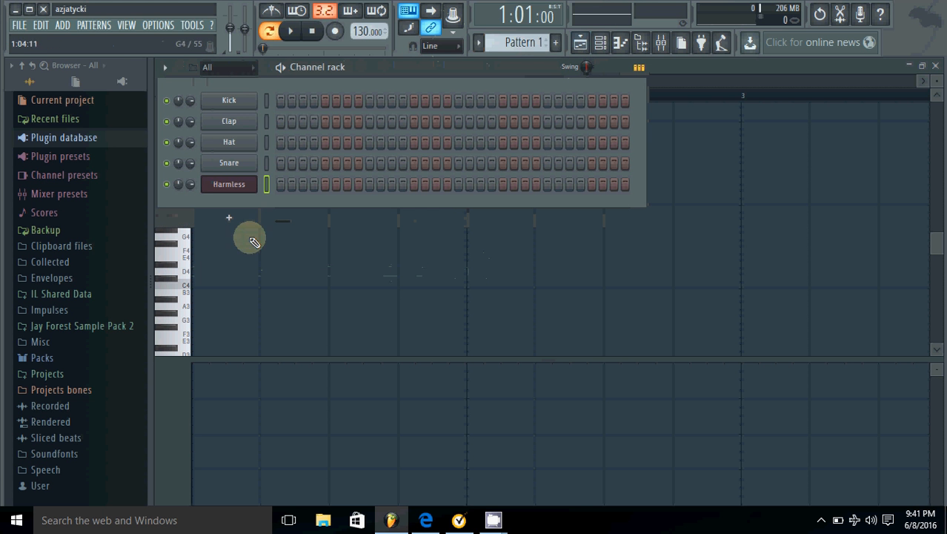
pyautogui.click(62, 24)
pyautogui.moveTo(80, 40)
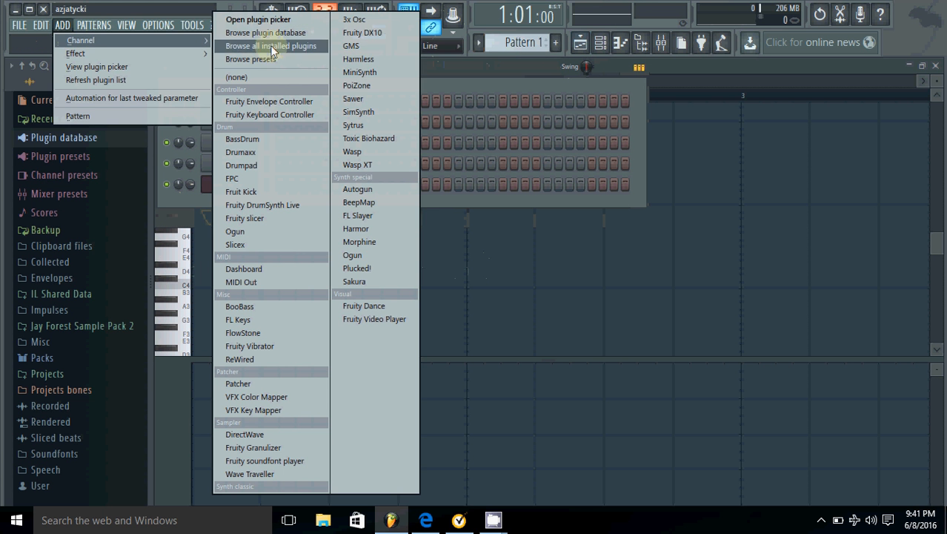
pyautogui.click(361, 123)
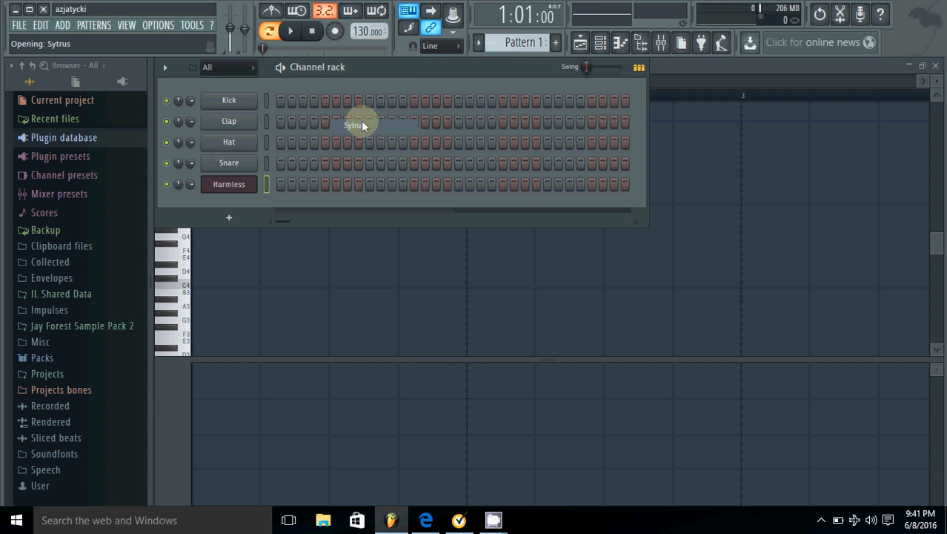
pyautogui.moveTo(313, 169); pyautogui.dragTo(453, 111)
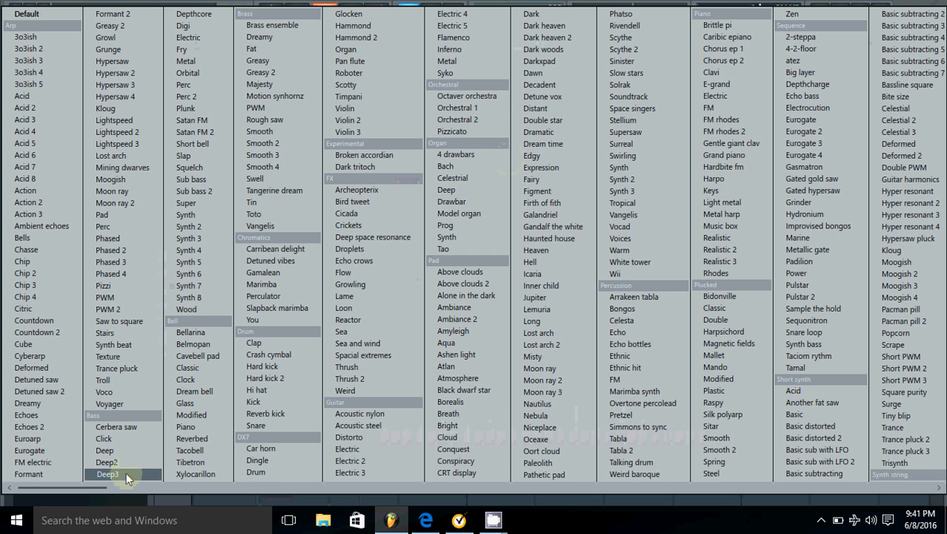
pyautogui.click(121, 461)
# Open the piano roll of the Deep2 channel
pyautogui.click(222, 228)
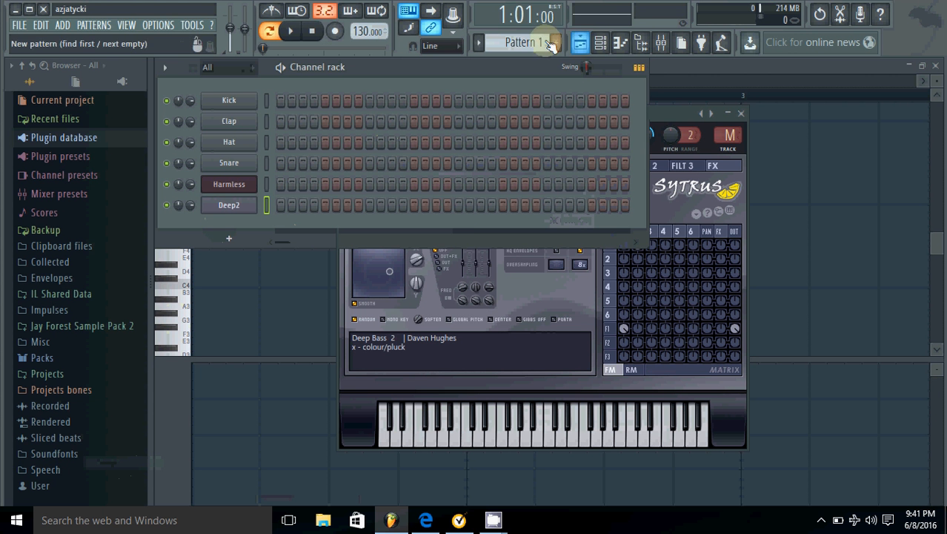
pyautogui.rightClick(229, 208)
pyautogui.click(281, 198)
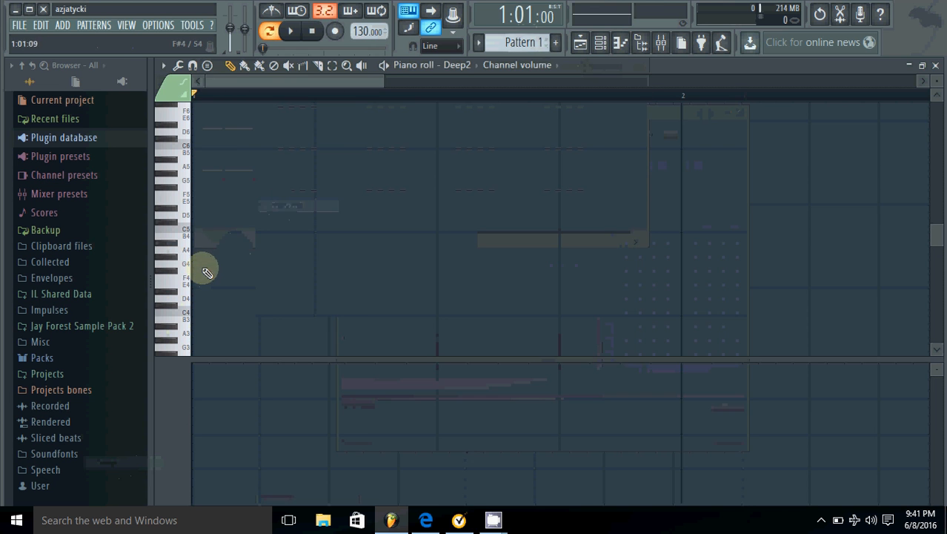
# Draw two separate two-step D5 notes in the first half of bar 1 and play them back
pyautogui.click(188, 204)
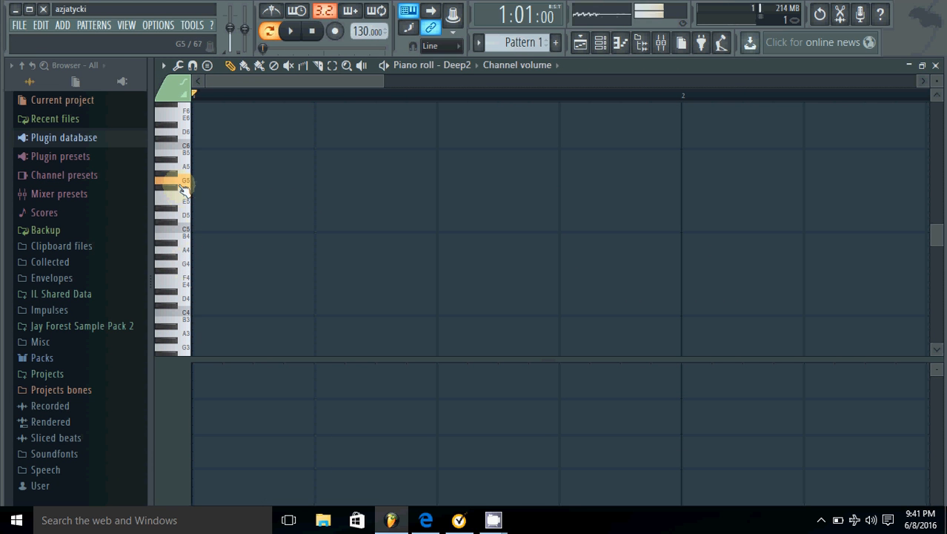
pyautogui.scroll(1, 192, 231)
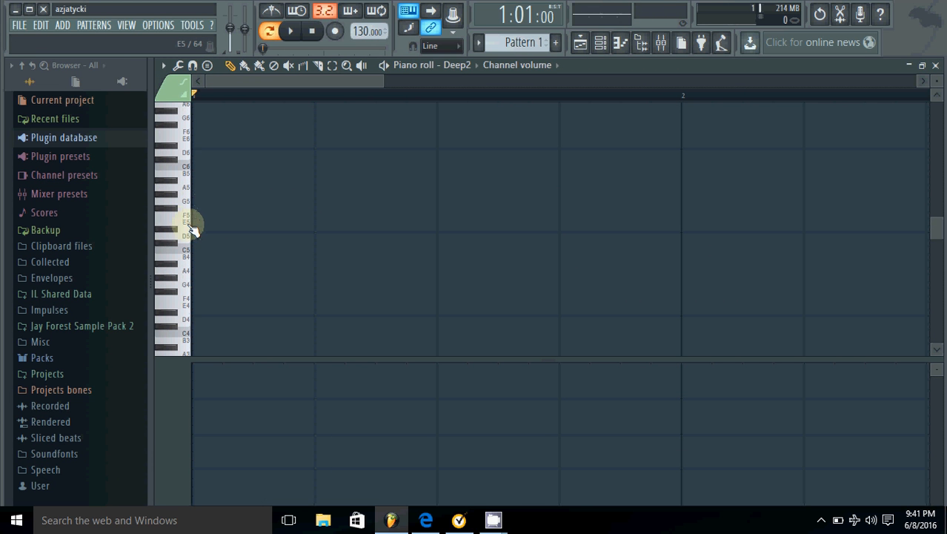
pyautogui.moveTo(196, 235)
pyautogui.mouseDown()
pyautogui.moveTo(607, 245)
pyautogui.moveTo(237, 232)
pyautogui.moveTo(300, 234)
pyautogui.mouseUp()
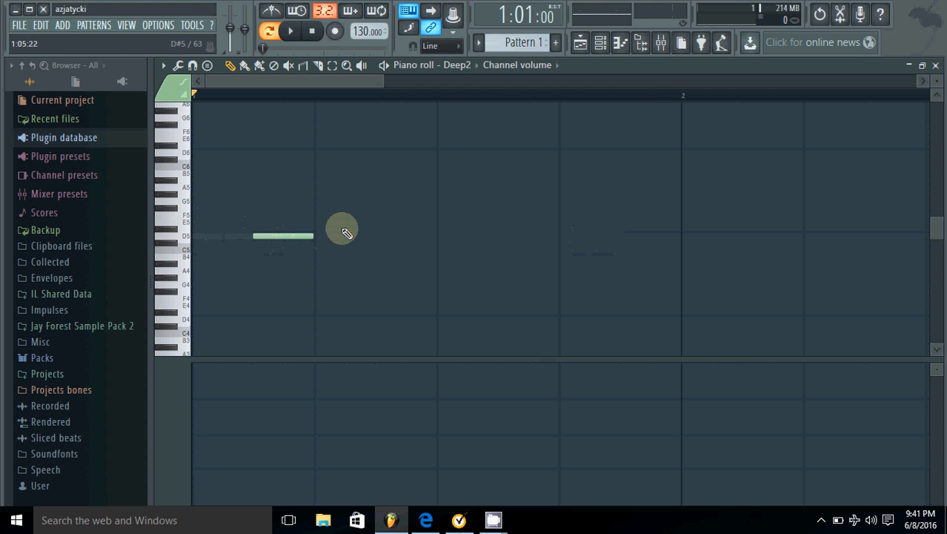
pyautogui.click(352, 236)
pyautogui.click(290, 31)
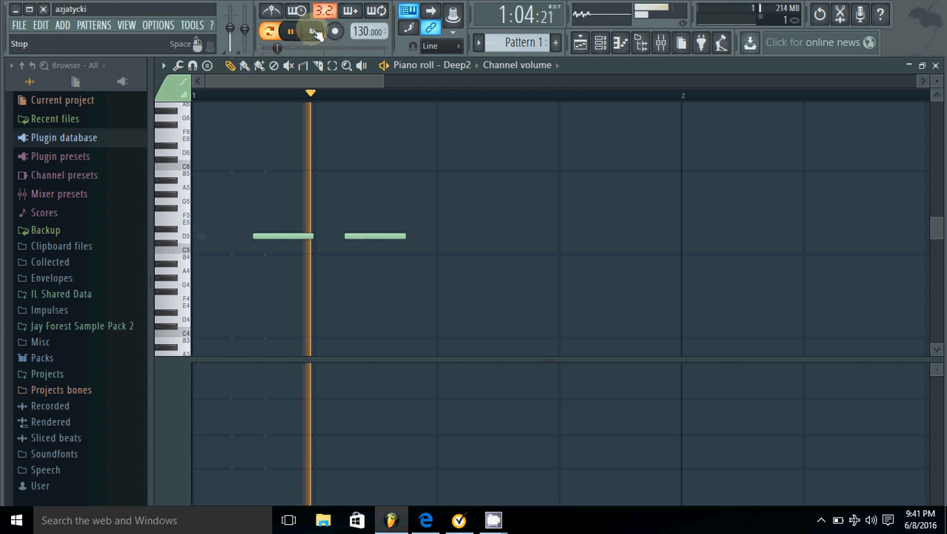
pyautogui.click(312, 31)
# Add a C5 note starting at step 9 of bar 1 and lengthen it to four steps
pyautogui.click(433, 250)
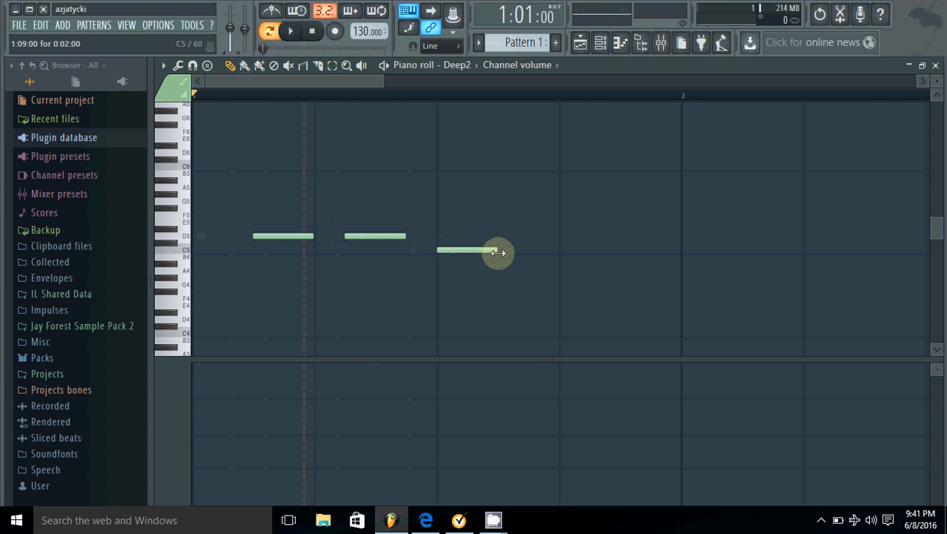
pyautogui.moveTo(498, 250); pyautogui.dragTo(554, 255)
pyautogui.moveTo(324, 80); pyautogui.dragTo(372, 81)
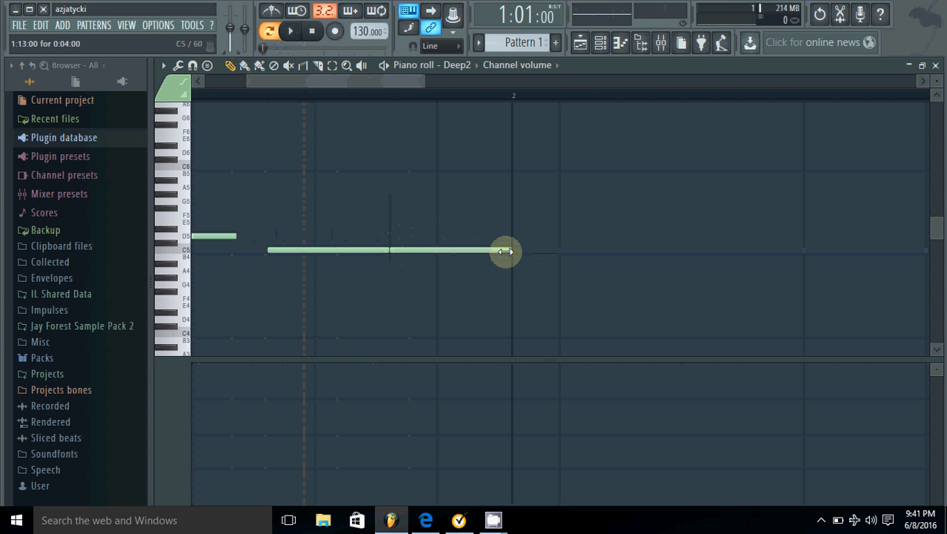
# Place a two-step C5 note at the end of bar 1 with a matching slide note to G5, and play the pattern
pyautogui.moveTo(391, 171); pyautogui.dragTo(394, 207)
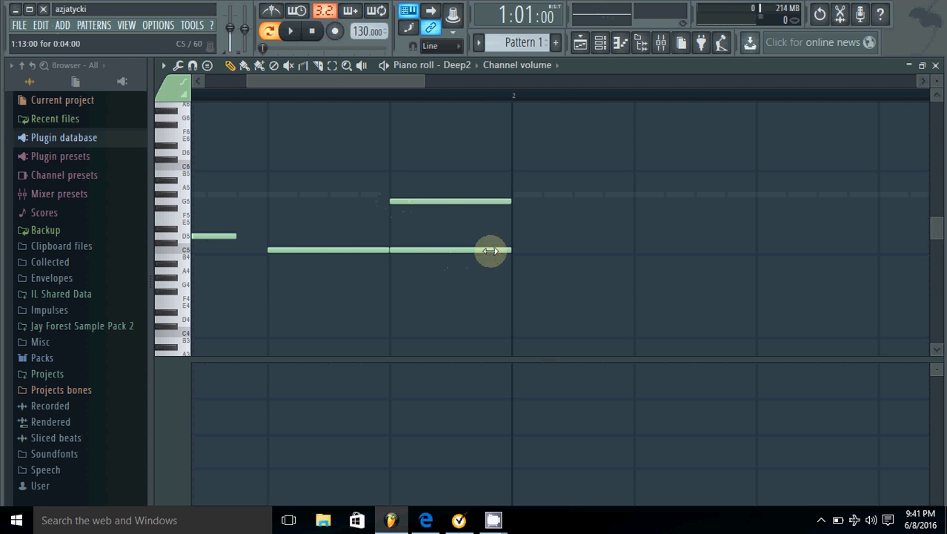
pyautogui.moveTo(434, 249); pyautogui.dragTo(494, 249)
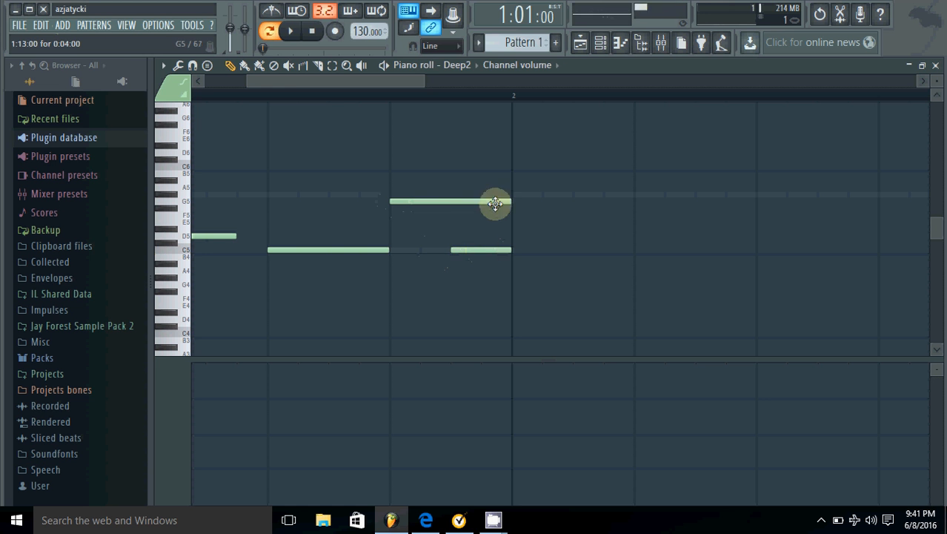
pyautogui.moveTo(496, 202); pyautogui.dragTo(473, 201)
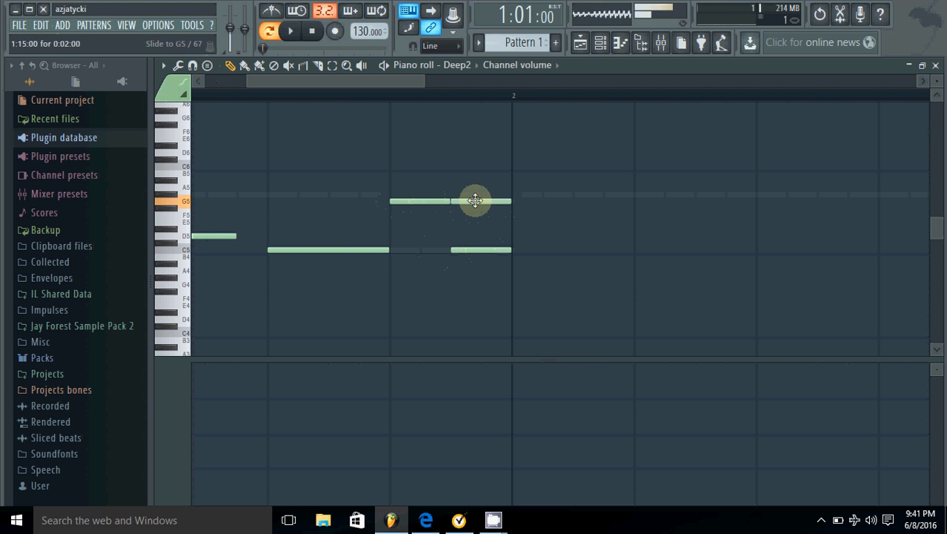
pyautogui.click(293, 30)
pyautogui.click(312, 30)
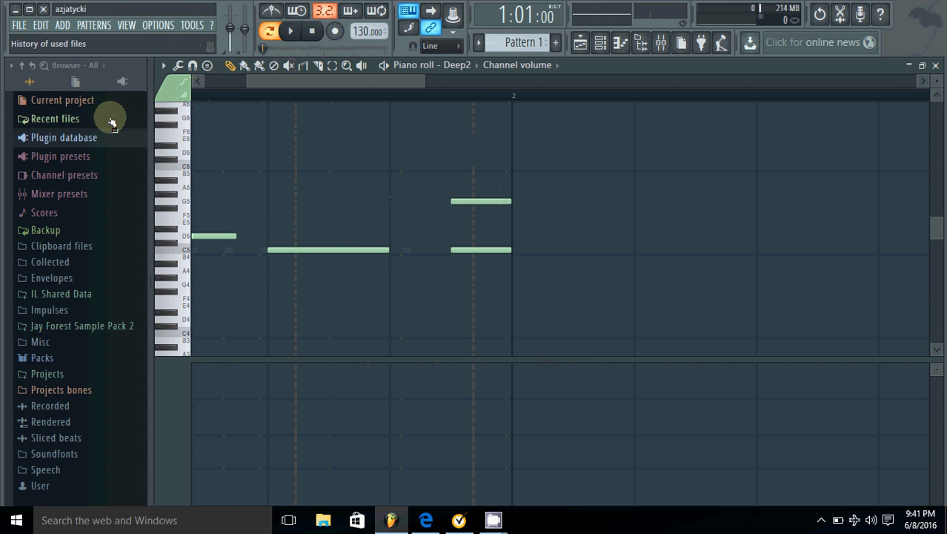
# Add a four-step G5 note at the start of bar 2, followed by four two-step D5 notes up to bar 3
pyautogui.click(527, 201)
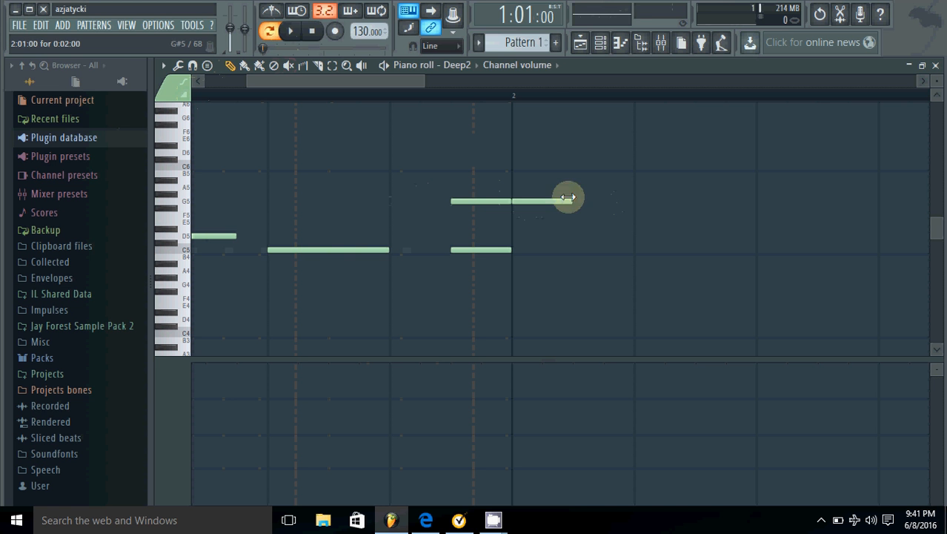
pyautogui.moveTo(567, 201); pyautogui.dragTo(609, 202)
pyautogui.moveTo(664, 250)
pyautogui.mouseDown()
pyautogui.moveTo(665, 229)
pyautogui.moveTo(663, 236)
pyautogui.mouseUp()
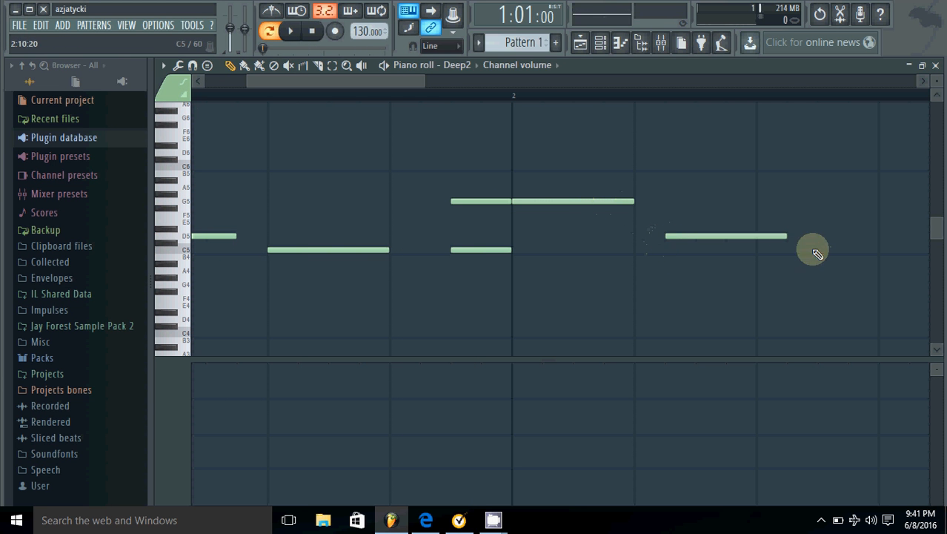
pyautogui.click(756, 236)
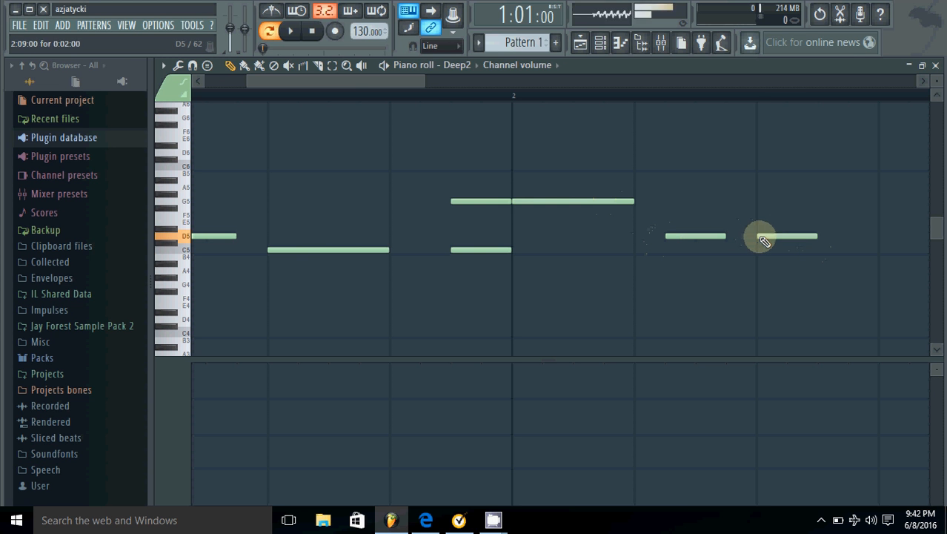
pyautogui.click(848, 236)
pyautogui.moveTo(406, 87); pyautogui.dragTo(484, 87)
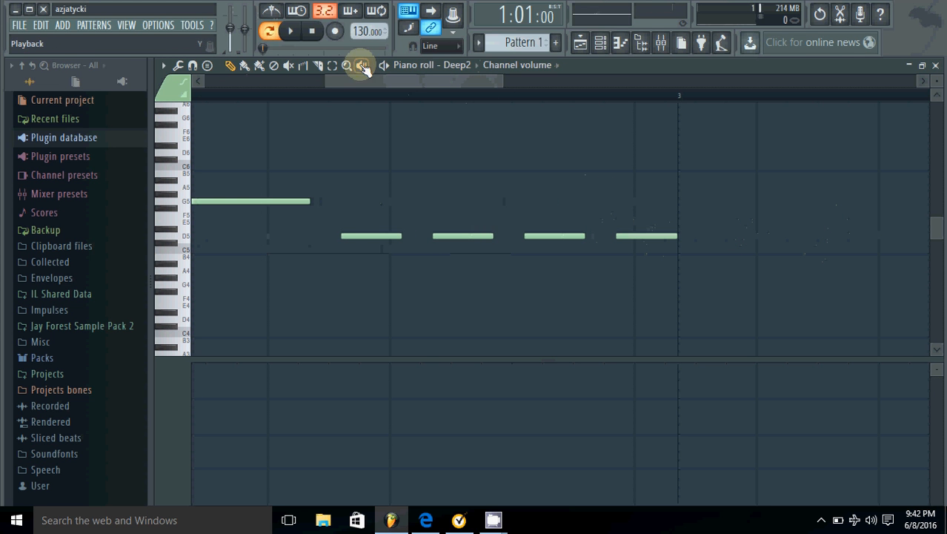
# Play the two-bar Deep2 pattern from the start
pyautogui.click(306, 80)
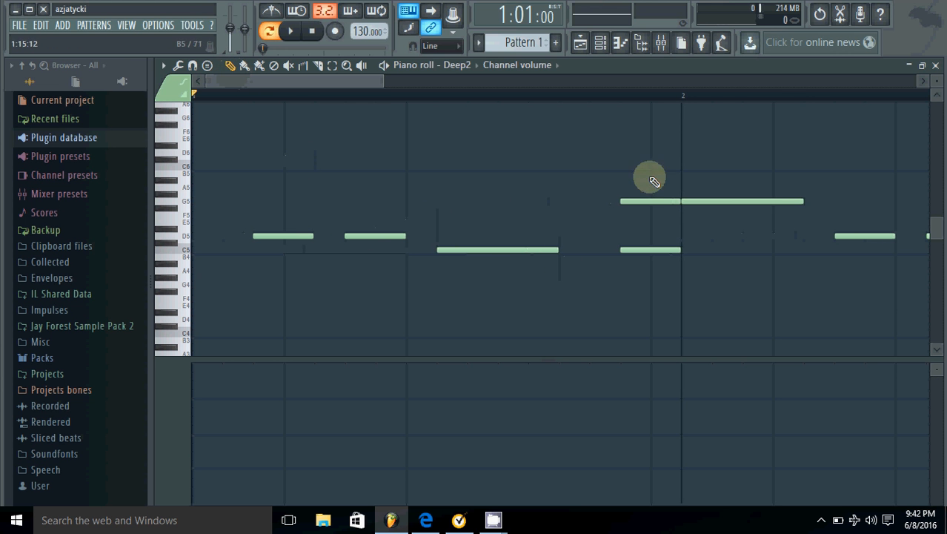
pyautogui.moveTo(383, 80); pyautogui.dragTo(609, 102)
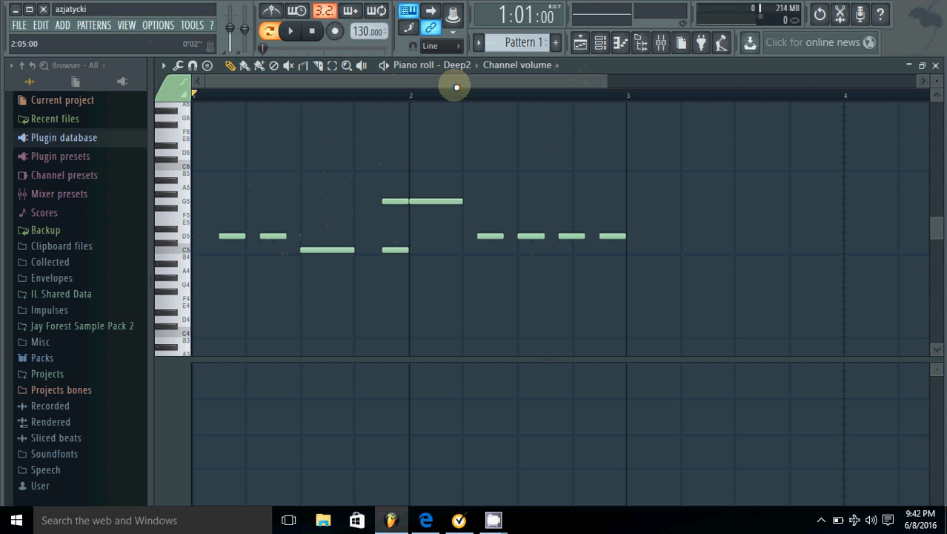
pyautogui.click(294, 34)
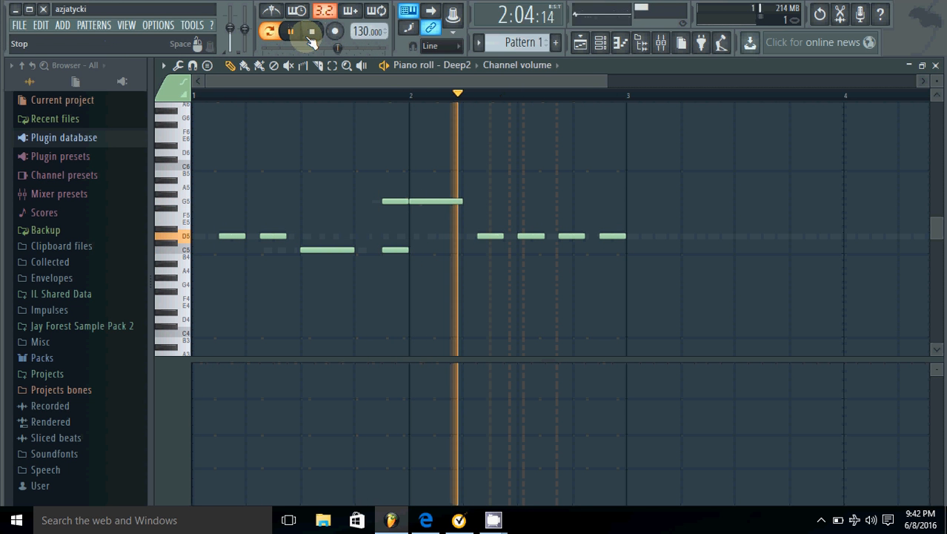
pyautogui.click(311, 34)
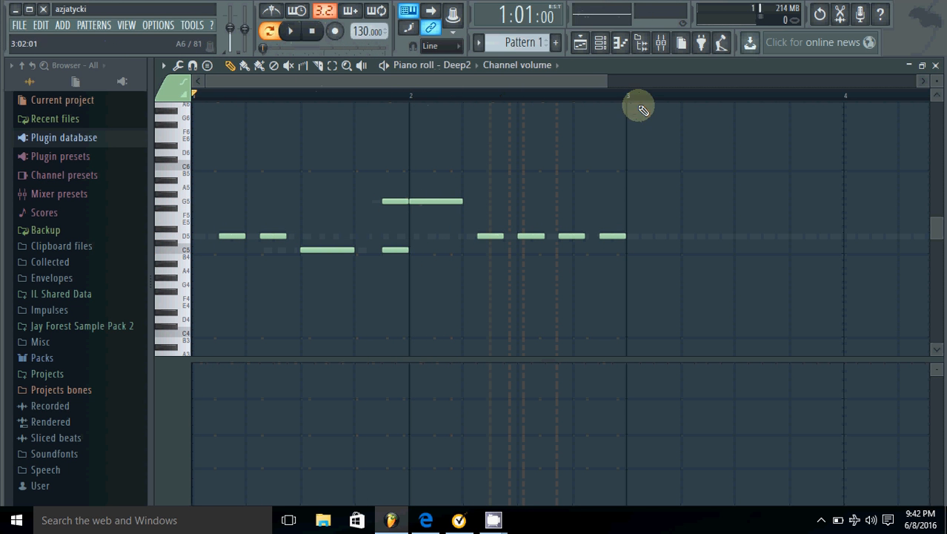
# Extend the long G5 note to five steps, add a two-step G5 note above bar 2's first D5 note, and play the pattern
pyautogui.moveTo(607, 84); pyautogui.dragTo(574, 92)
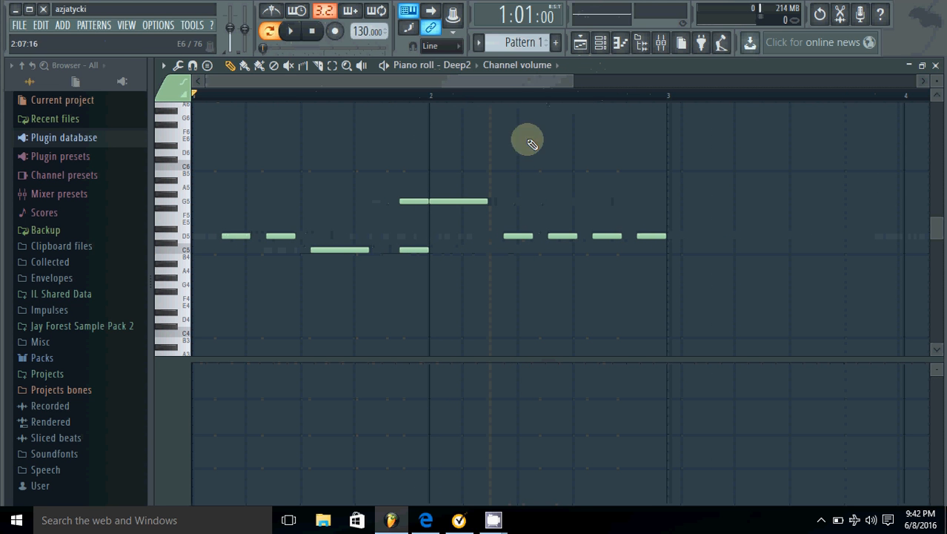
pyautogui.moveTo(483, 201); pyautogui.dragTo(502, 201)
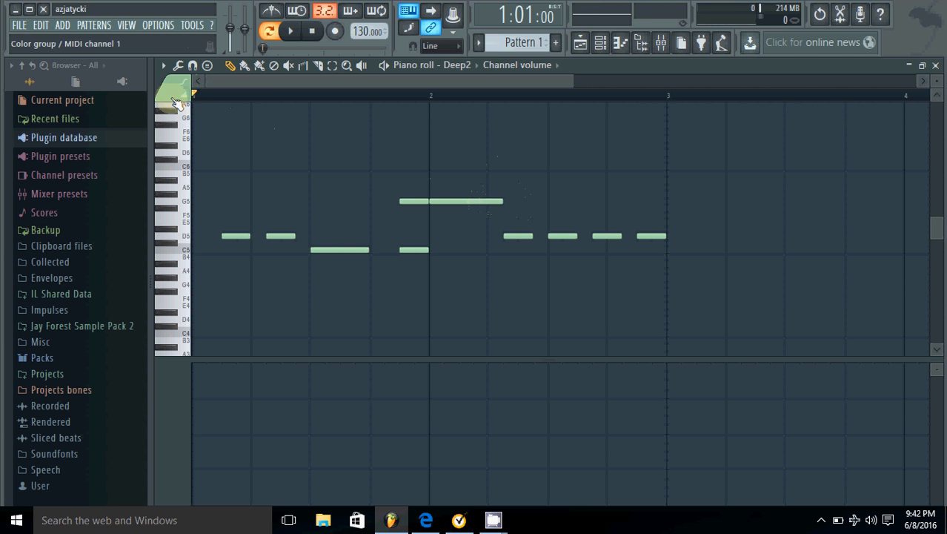
pyautogui.click(515, 202)
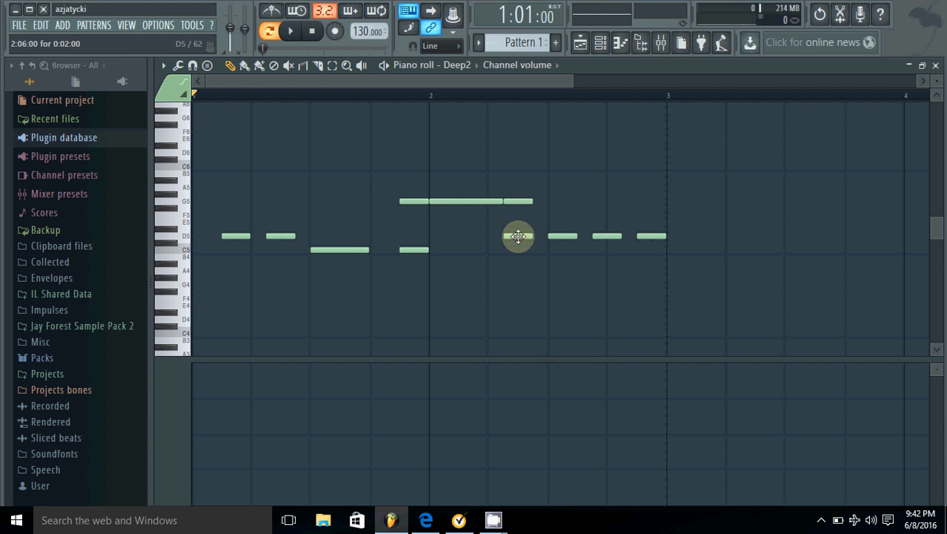
pyautogui.click(291, 32)
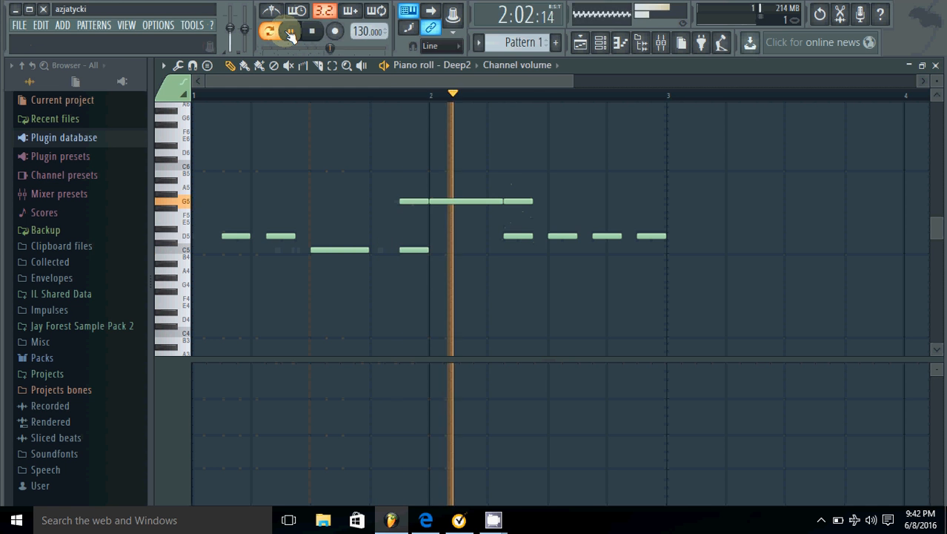
pyautogui.click(309, 31)
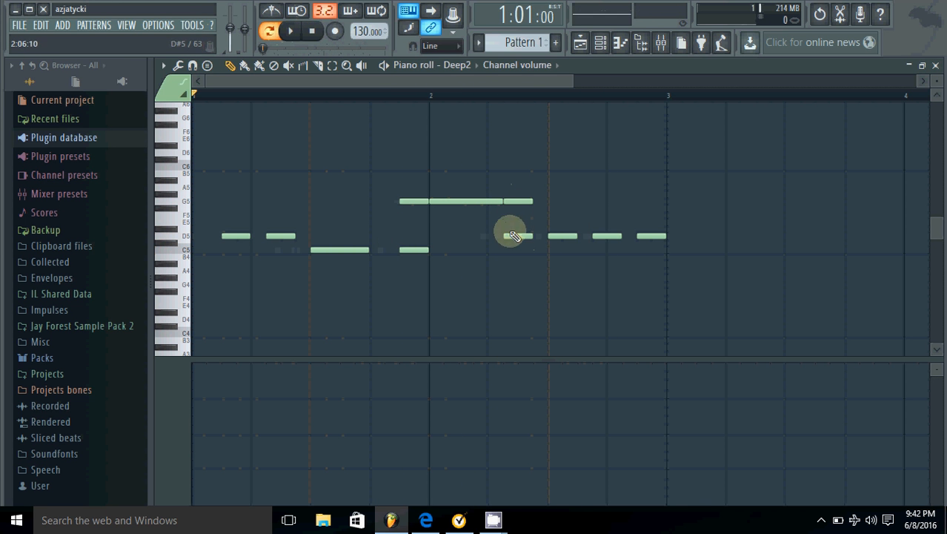
# Replace the D5 note under the last G5 note with a slide note to D5, and extend both to three steps during playback
pyautogui.moveTo(511, 235); pyautogui.dragTo(522, 203)
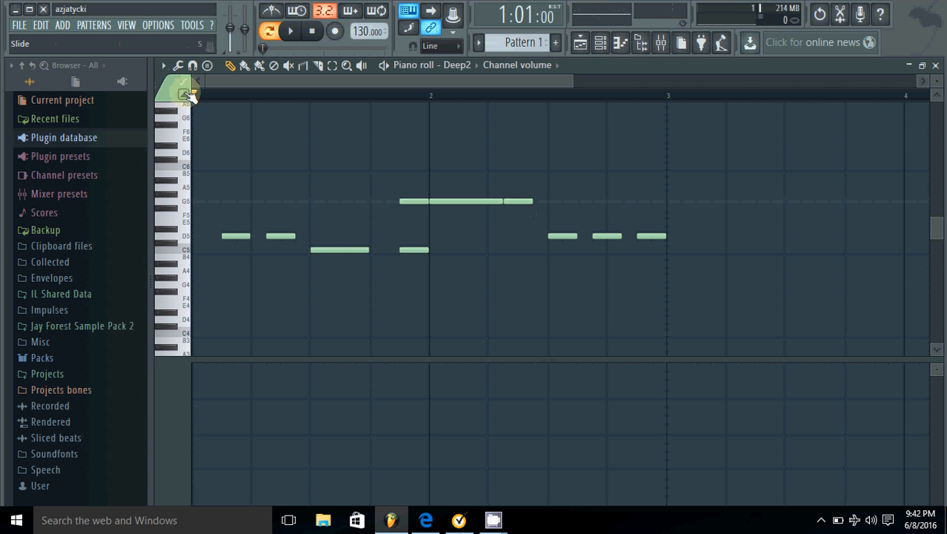
pyautogui.moveTo(519, 199); pyautogui.dragTo(513, 203)
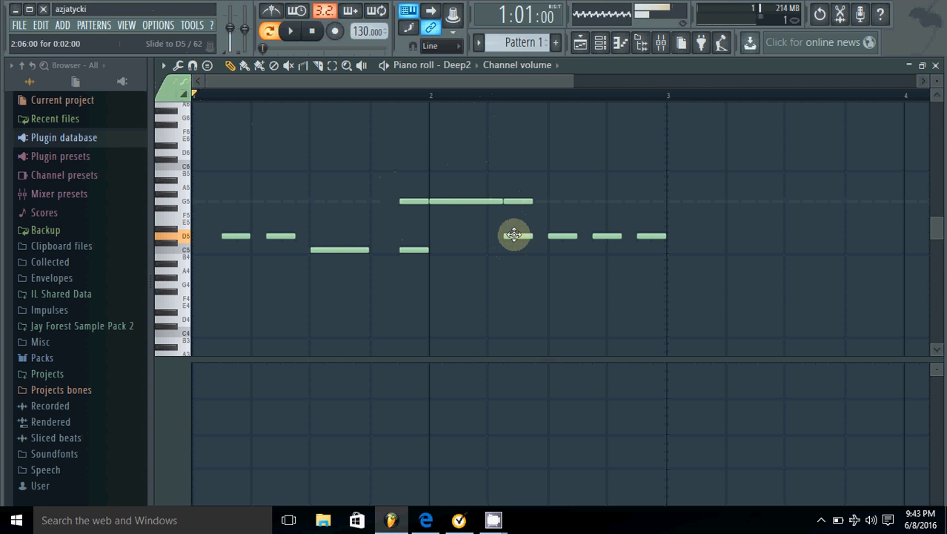
pyautogui.click(292, 31)
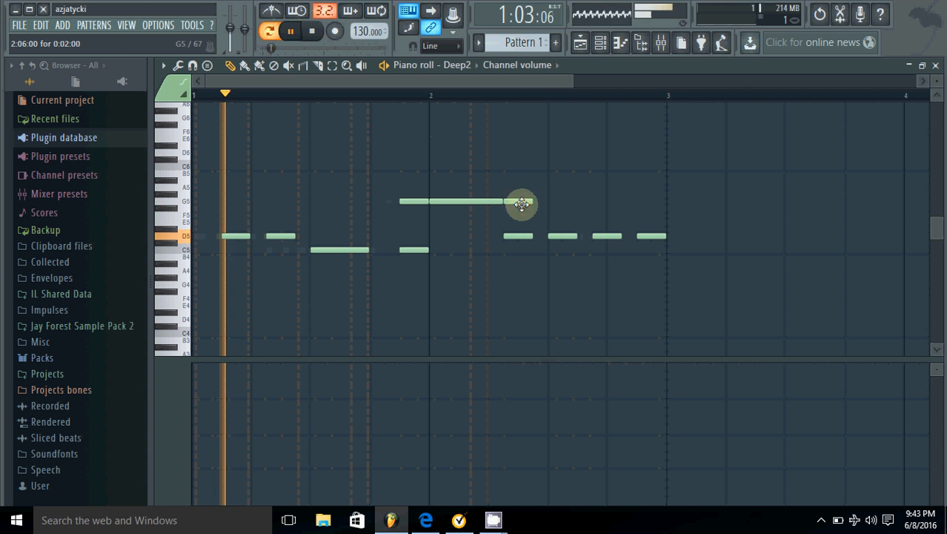
pyautogui.moveTo(531, 236); pyautogui.dragTo(542, 236)
pyautogui.moveTo(529, 203); pyautogui.dragTo(539, 204)
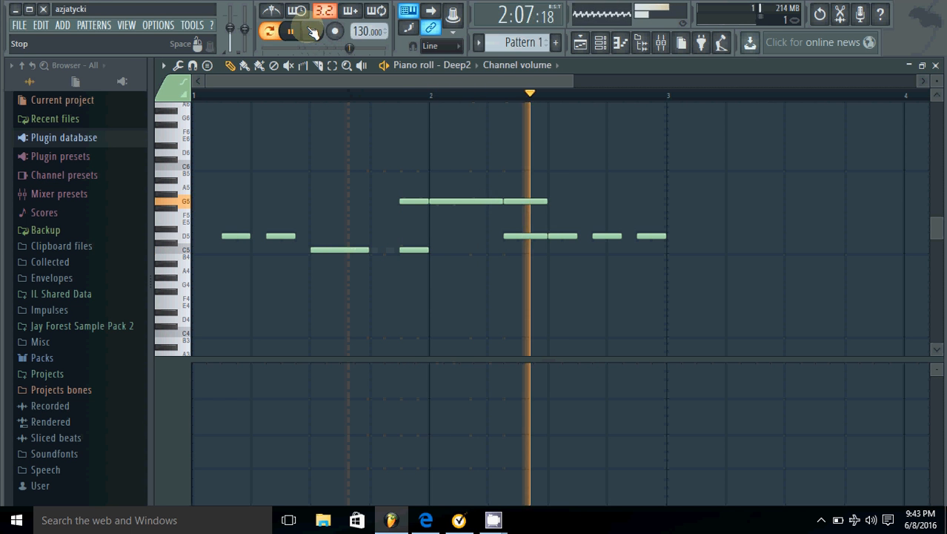
# Switch the event lane to note pan, redraw the Deep2 notes' pan levels near centre during playback, and stop
pyautogui.click(175, 444)
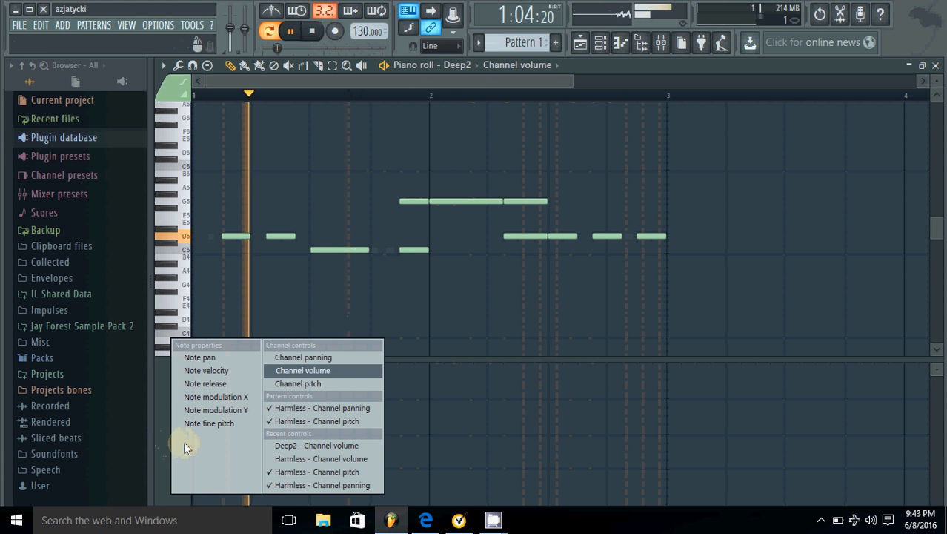
pyautogui.click(299, 358)
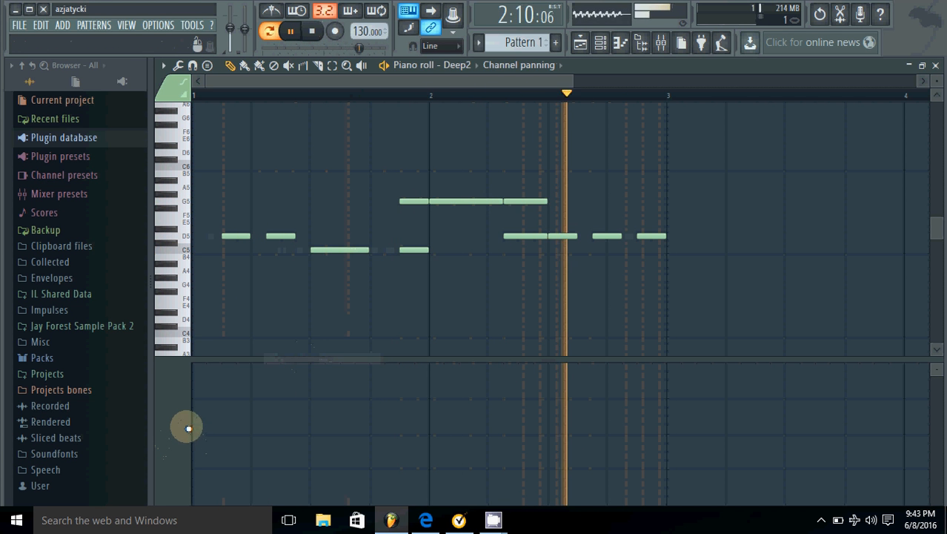
pyautogui.click(188, 428)
pyautogui.click(211, 342)
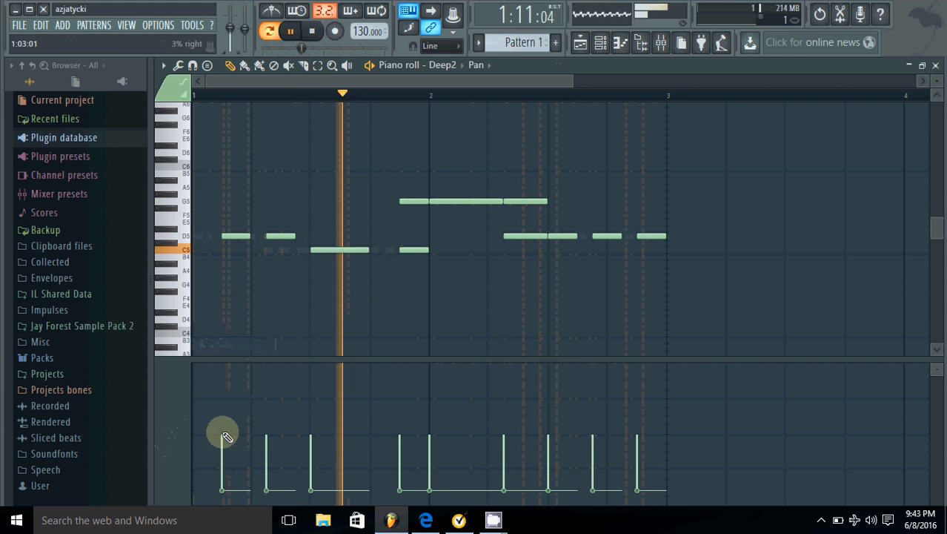
pyautogui.moveTo(226, 436)
pyautogui.mouseDown()
pyautogui.moveTo(630, 430)
pyautogui.moveTo(261, 440)
pyautogui.mouseUp()
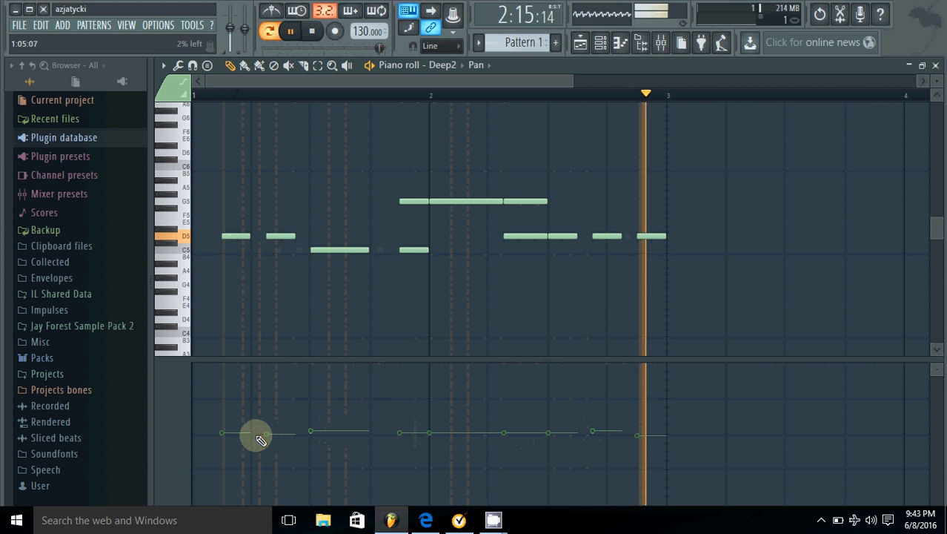
pyautogui.press('space')
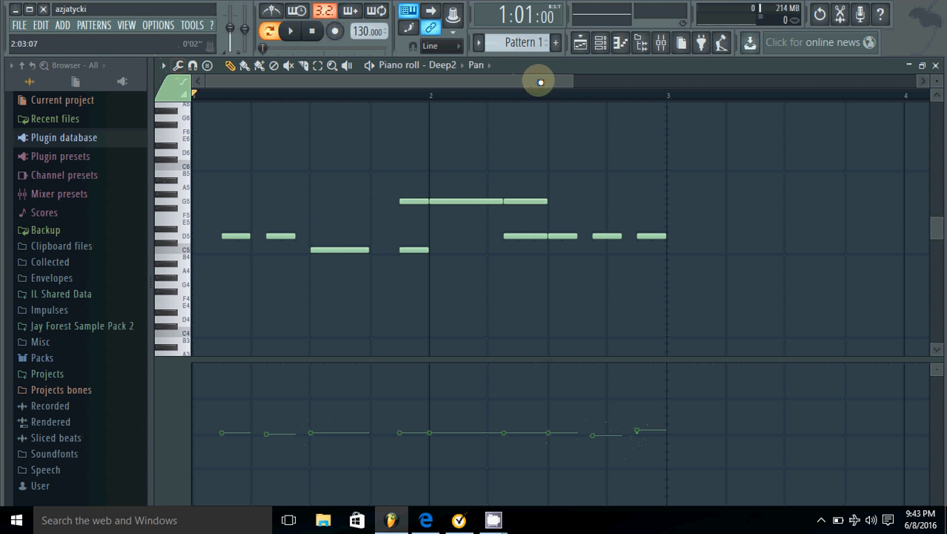
# Erase all notes from the Deep2 piano roll and show the channel rack
pyautogui.moveTo(540, 81); pyautogui.dragTo(601, 97)
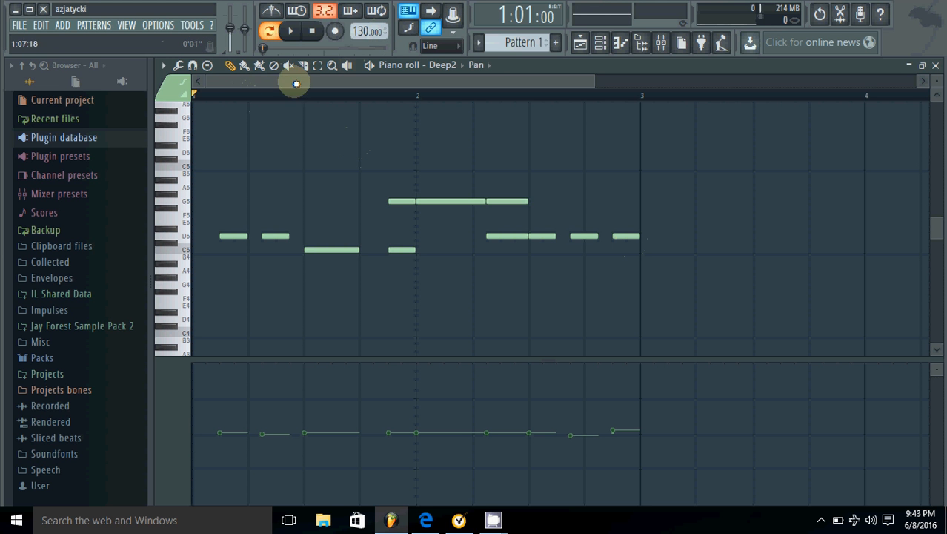
pyautogui.moveTo(622, 234)
pyautogui.mouseDown()
pyautogui.moveTo(520, 250)
pyautogui.moveTo(484, 208)
pyautogui.moveTo(394, 243)
pyautogui.moveTo(244, 235)
pyautogui.mouseUp()
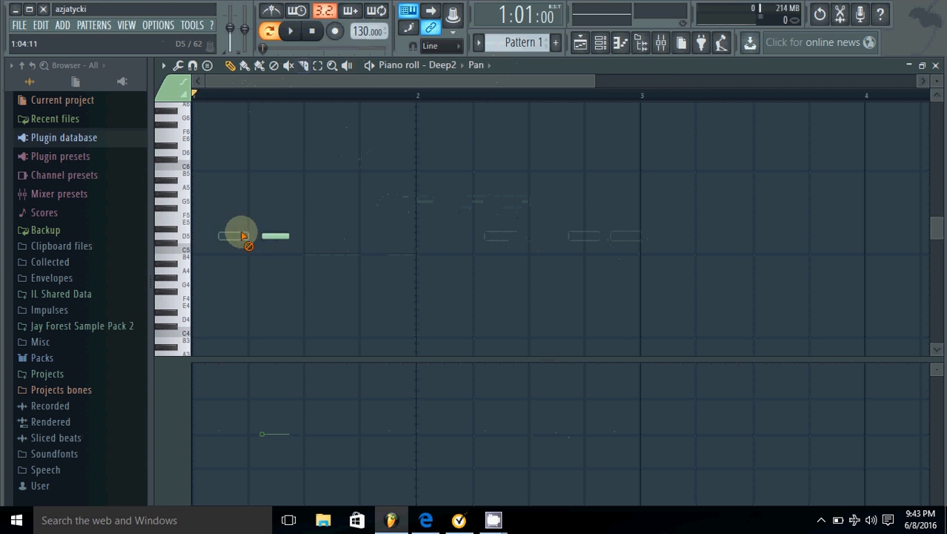
pyautogui.click(604, 43)
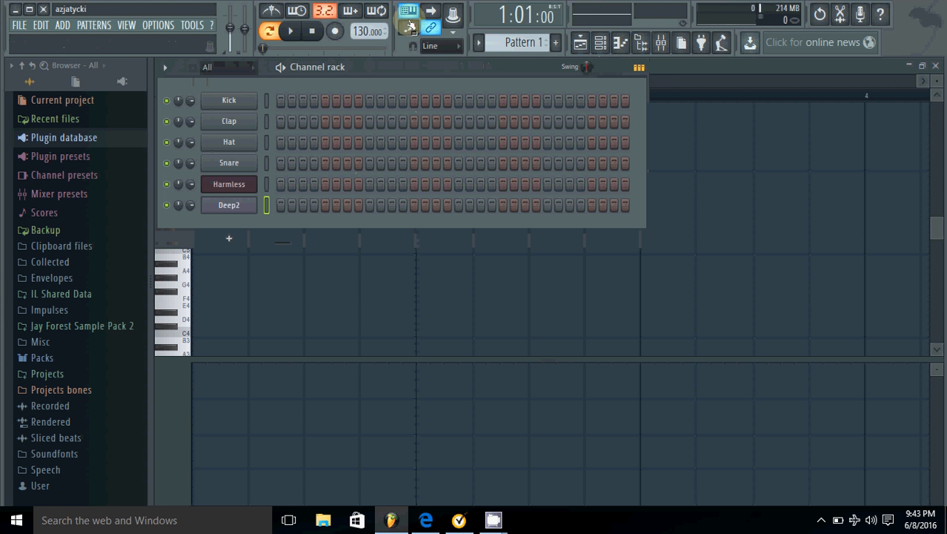
# Switch to Pattern 2 and replace the Snare channel's sample with 808 CH from the Hats folder in the Drums packs
pyautogui.scroll(-1, 526, 37)
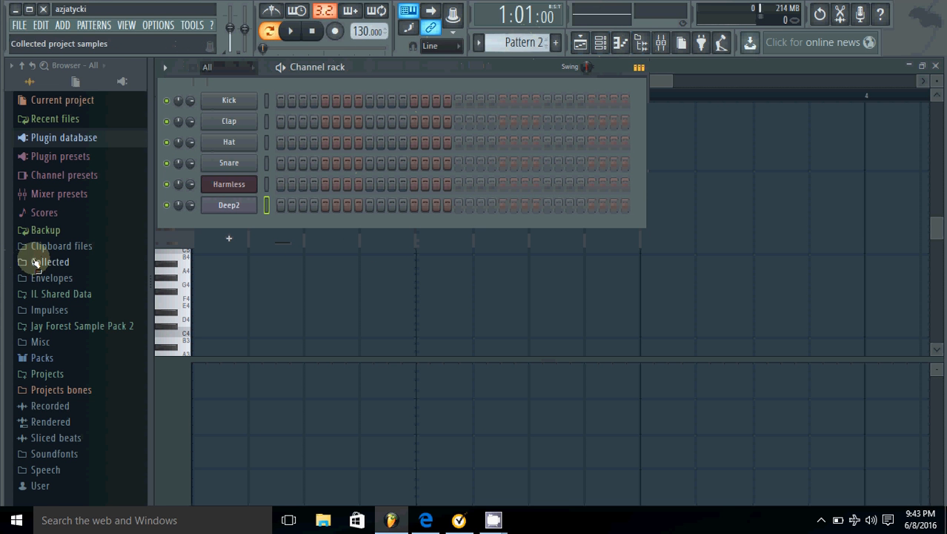
pyautogui.click(42, 358)
pyautogui.click(37, 343)
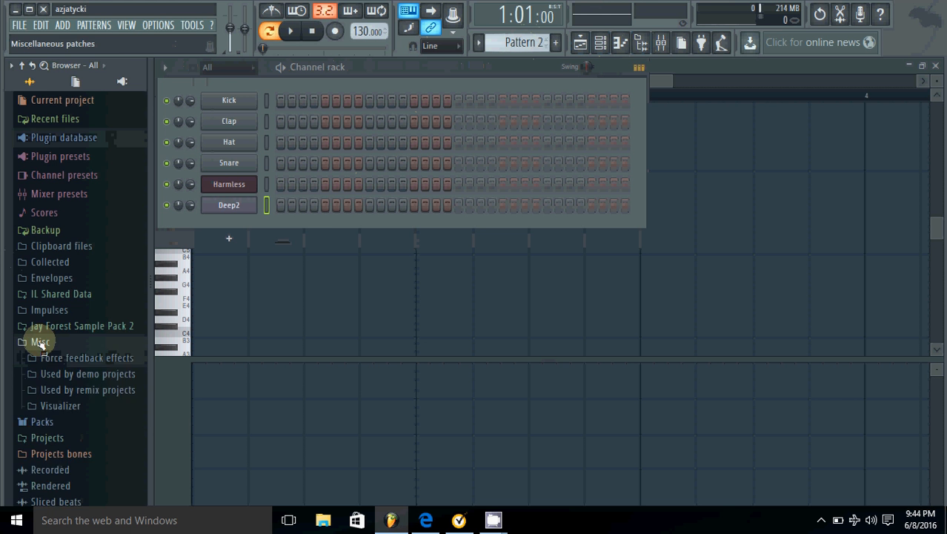
pyautogui.click(42, 421)
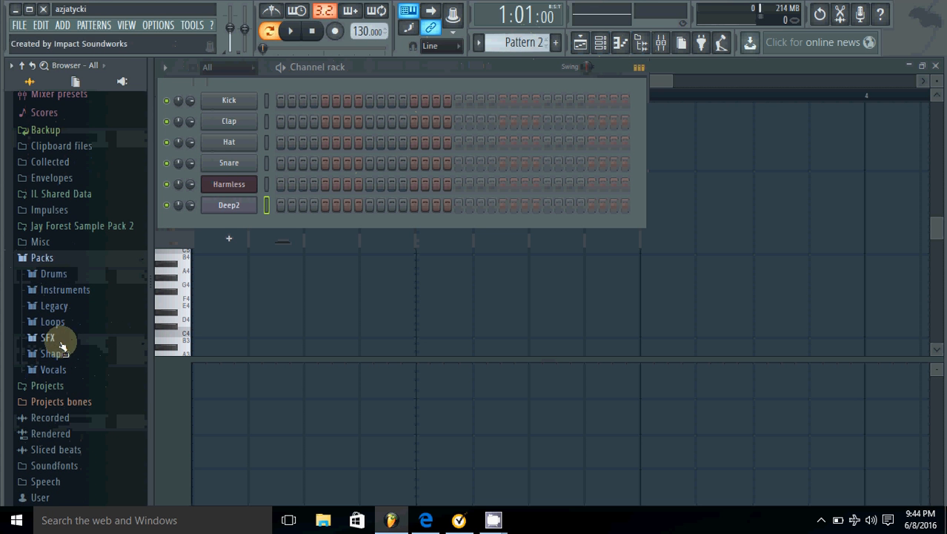
pyautogui.click(49, 274)
pyautogui.click(59, 306)
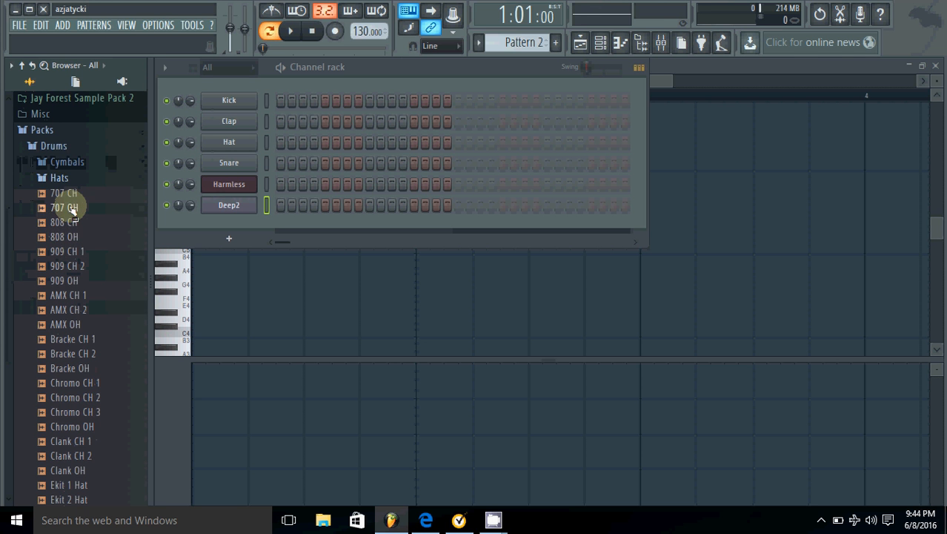
pyautogui.click(72, 238)
pyautogui.moveTo(72, 225); pyautogui.dragTo(233, 166)
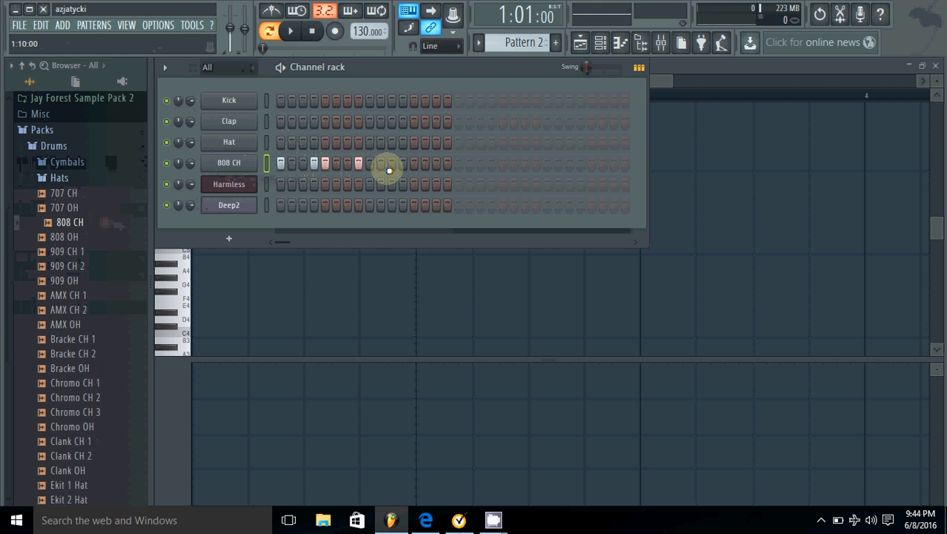
# Try out a hat rhythm on the 808 CH step row, clear it, and show the channel's sampler settings
pyautogui.click(349, 162)
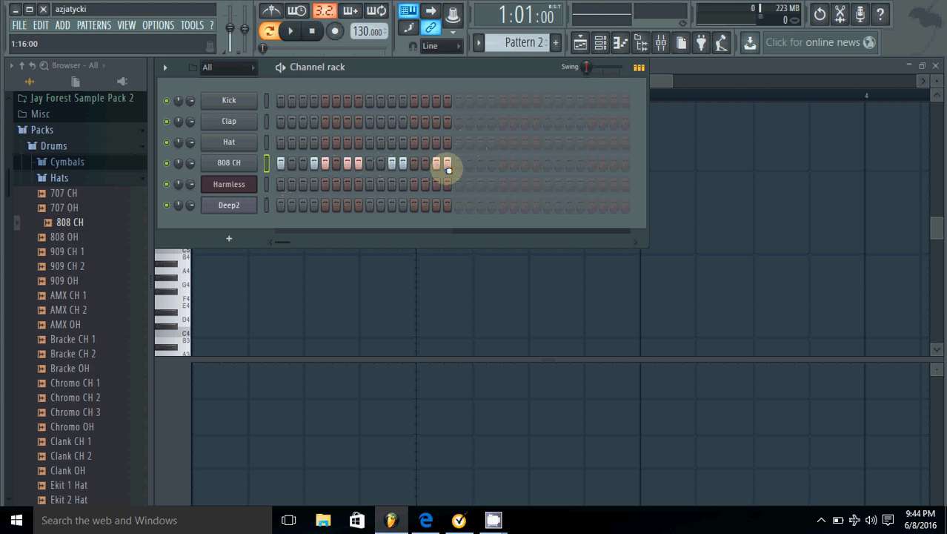
pyautogui.moveTo(420, 168); pyautogui.dragTo(311, 169)
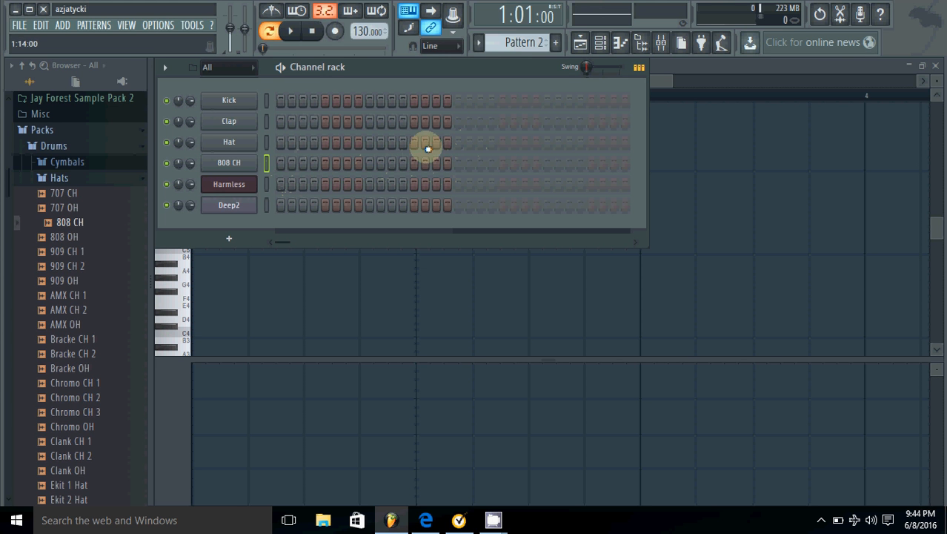
pyautogui.click(246, 164)
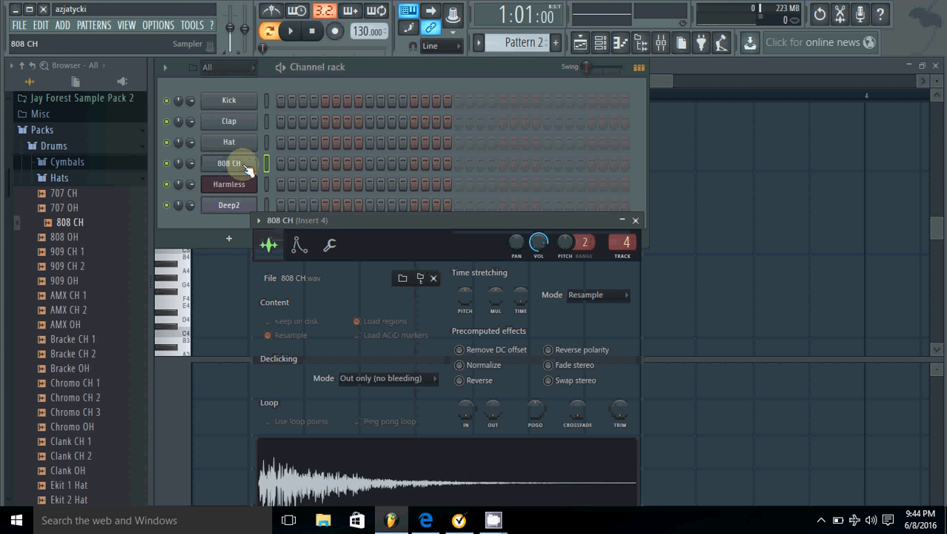
# Show the 808 CH piano roll and erase all of its C5 notes
pyautogui.click(620, 45)
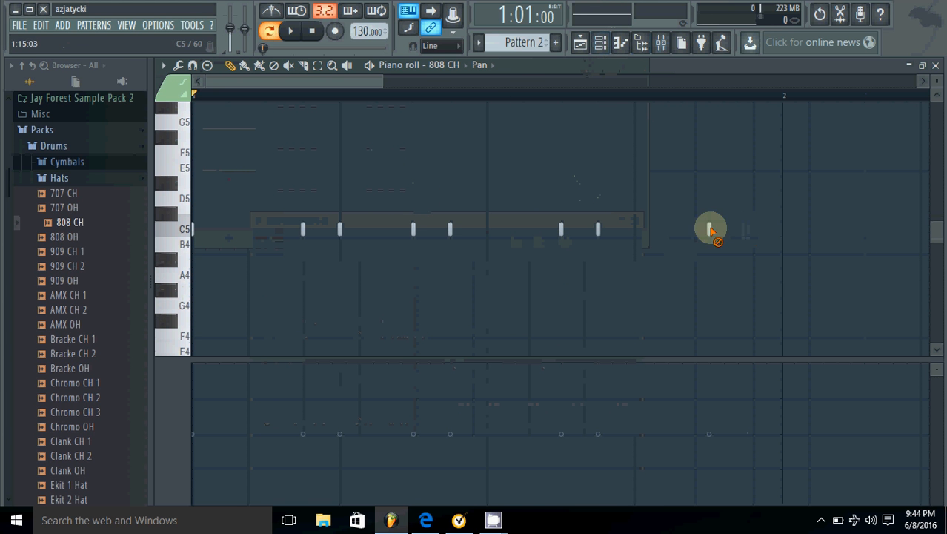
pyautogui.rightClick(710, 231)
pyautogui.rightClick(450, 229)
pyautogui.rightClick(413, 229)
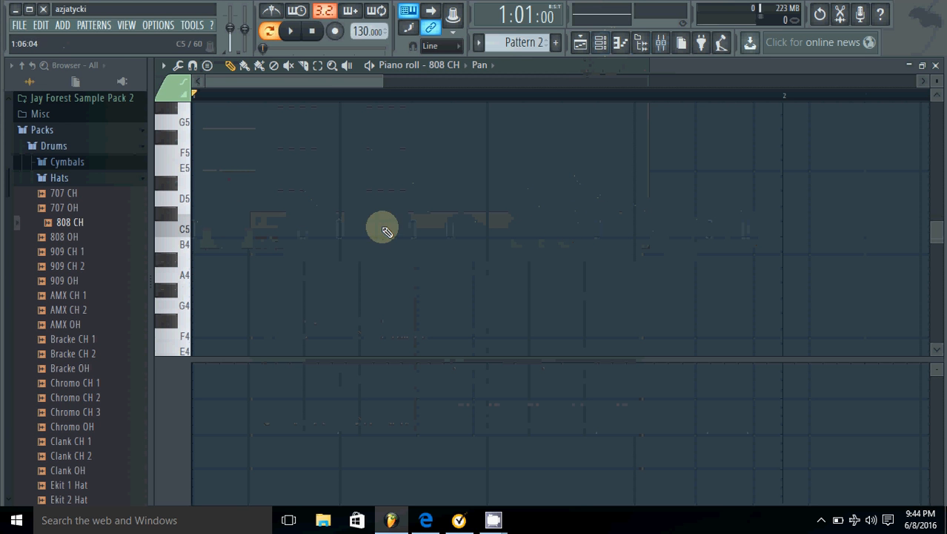
# Set the piano roll snap to 1/3 step, place six short, evenly spaced C5 notes across beat one, and play them
pyautogui.click(193, 66)
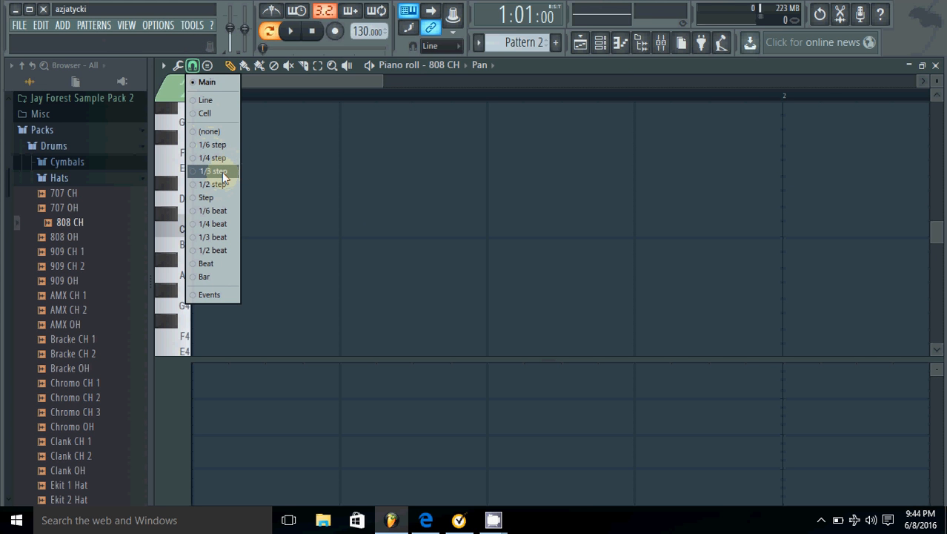
pyautogui.click(224, 172)
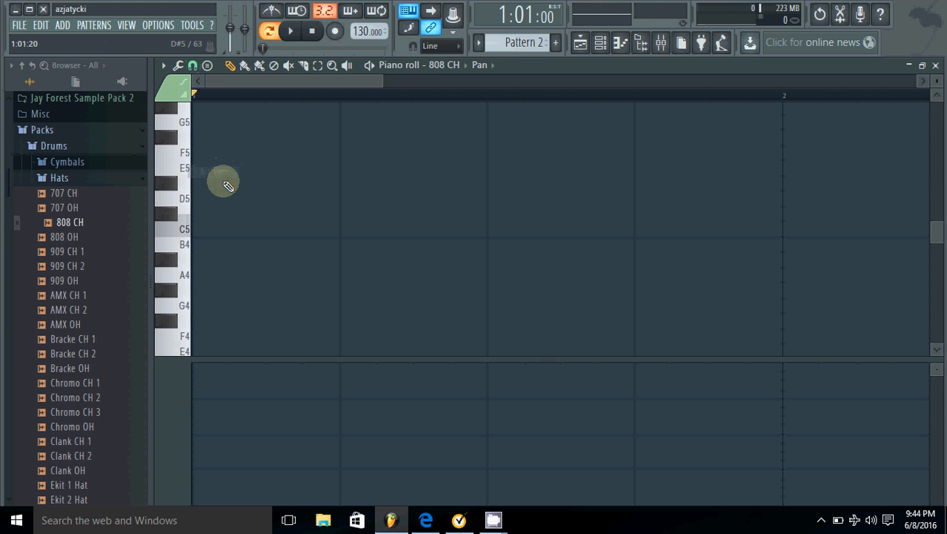
pyautogui.click(209, 231)
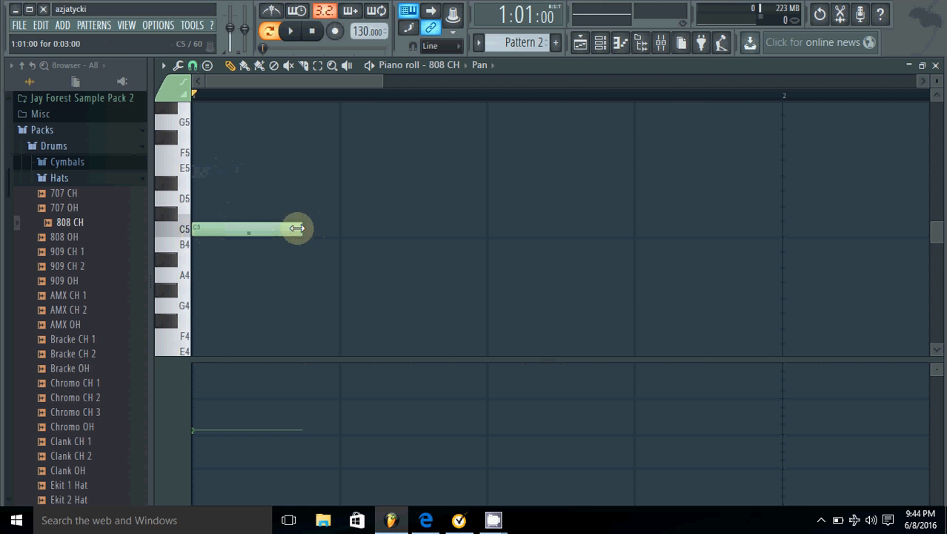
pyautogui.click(220, 229)
pyautogui.click(245, 229)
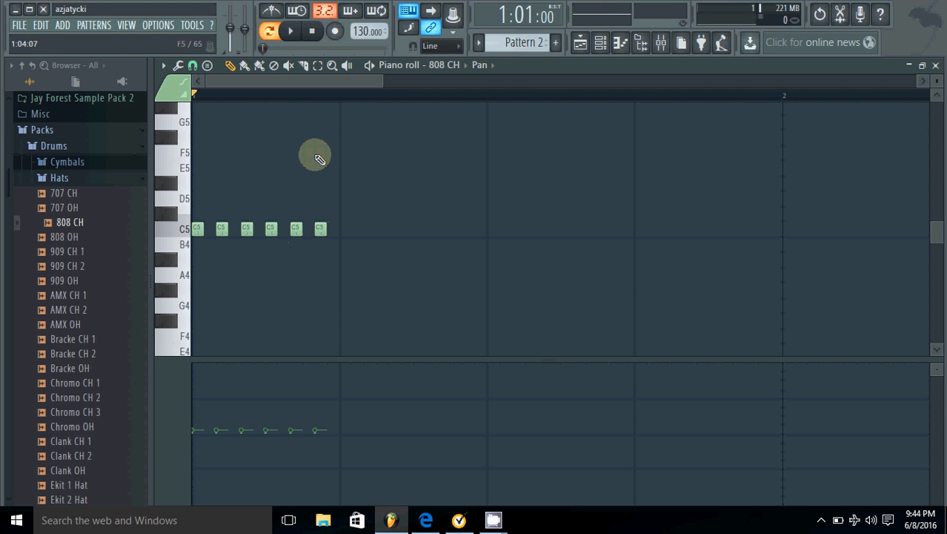
pyautogui.click(305, 32)
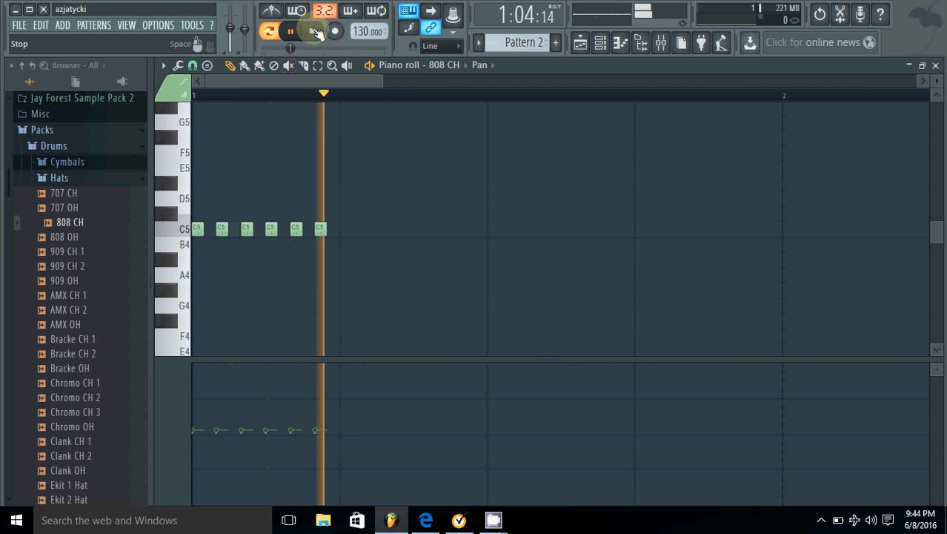
pyautogui.press('space')
# Continue the evenly spaced short C5 notes through beat two, and add one at beat three with snap set to Main
pyautogui.click(370, 229)
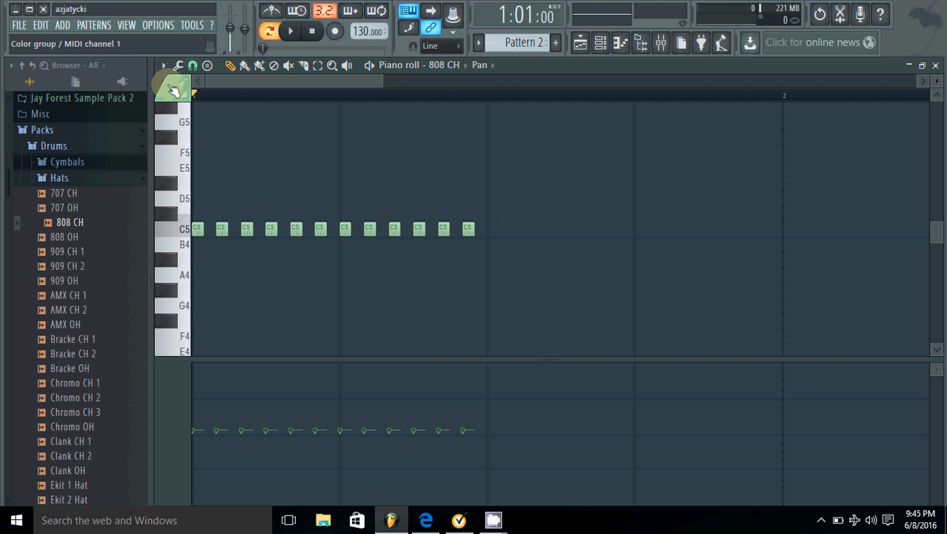
pyautogui.click(192, 66)
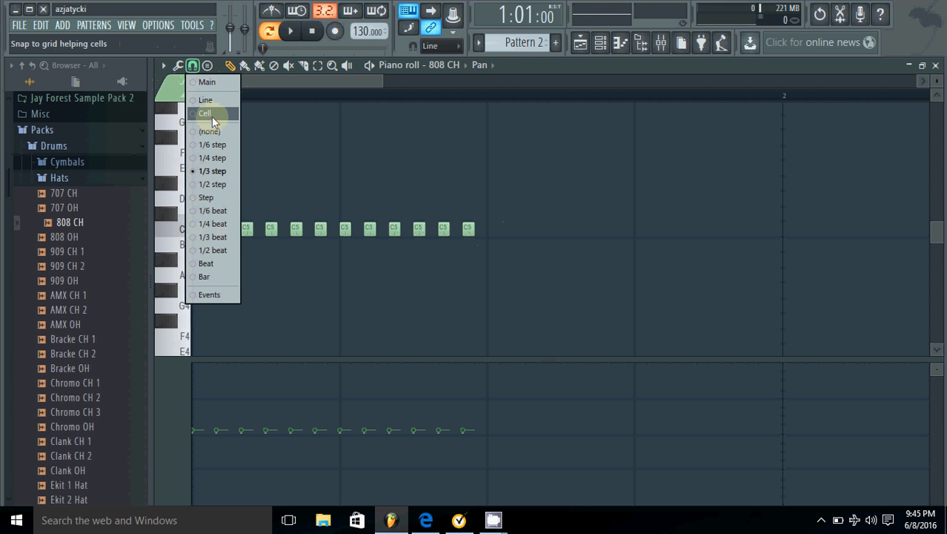
pyautogui.click(214, 82)
pyautogui.click(486, 231)
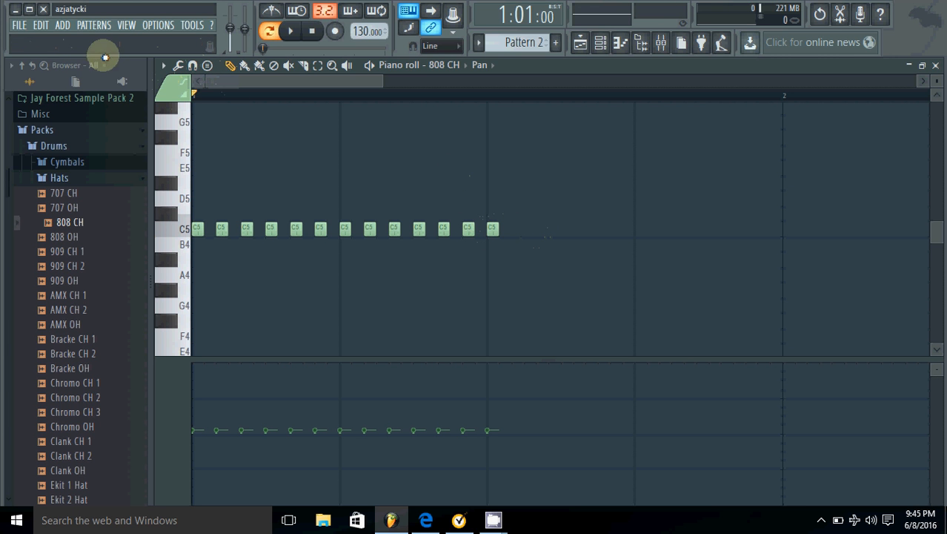
# Resize the beat-three C5 note to one step, add one-step C5 notes at steps 11, 13 and 15, and play the pattern
pyautogui.click(192, 66)
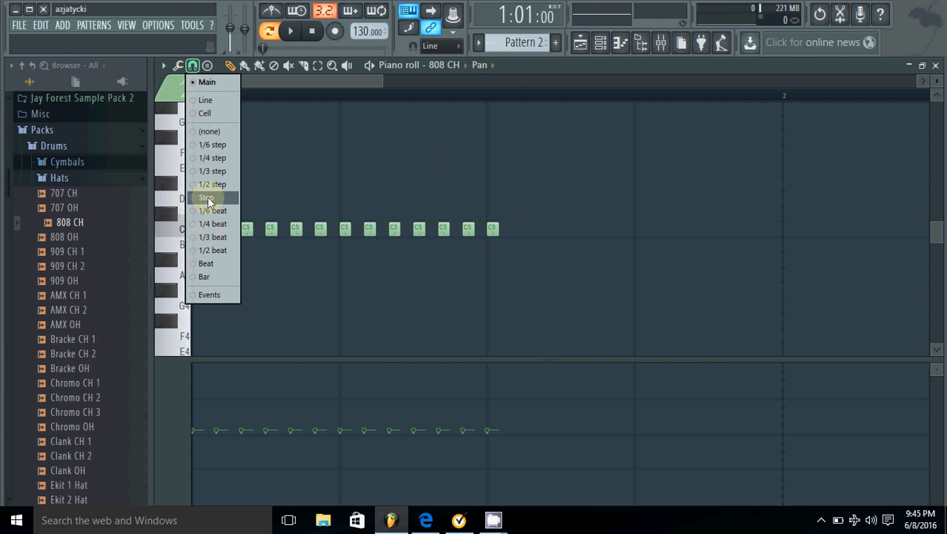
pyautogui.click(206, 186)
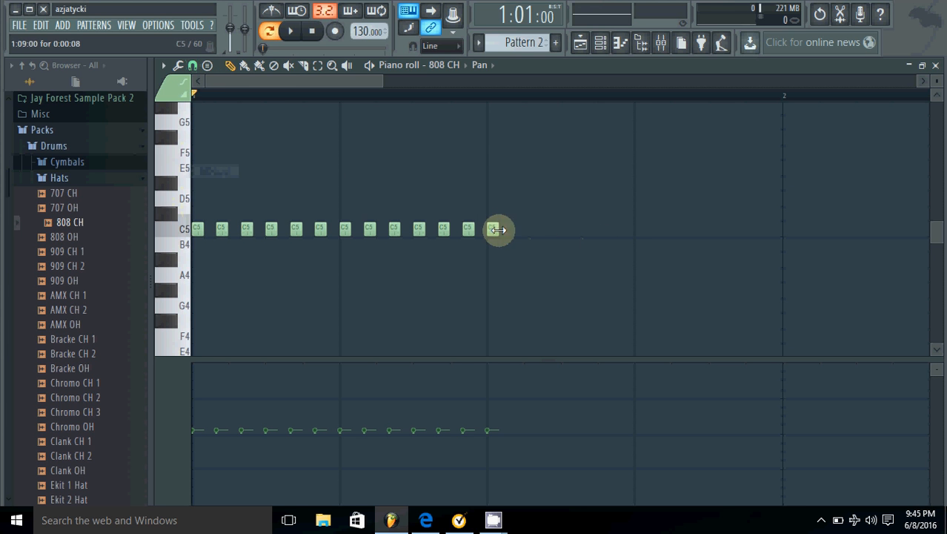
pyautogui.moveTo(499, 228); pyautogui.dragTo(638, 238)
pyautogui.click(192, 66)
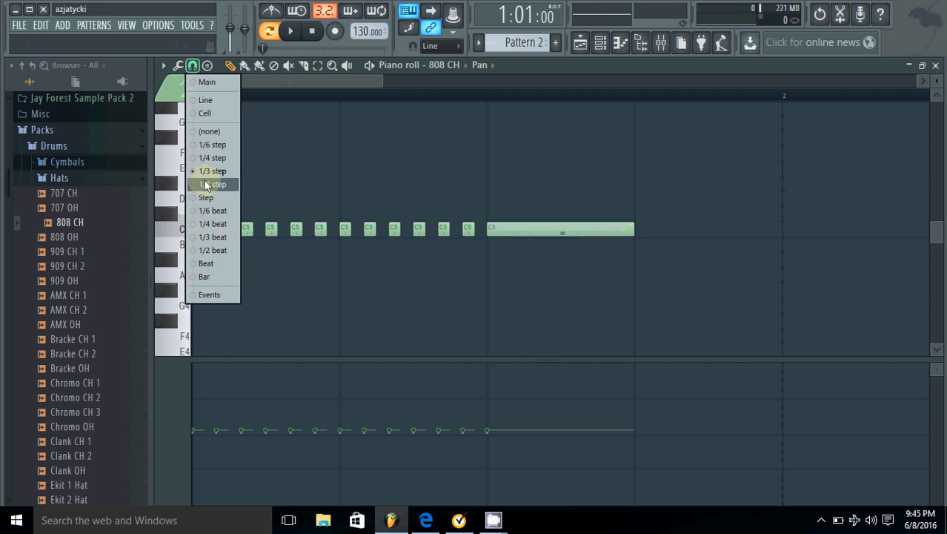
pyautogui.click(215, 83)
pyautogui.moveTo(636, 228); pyautogui.dragTo(499, 233)
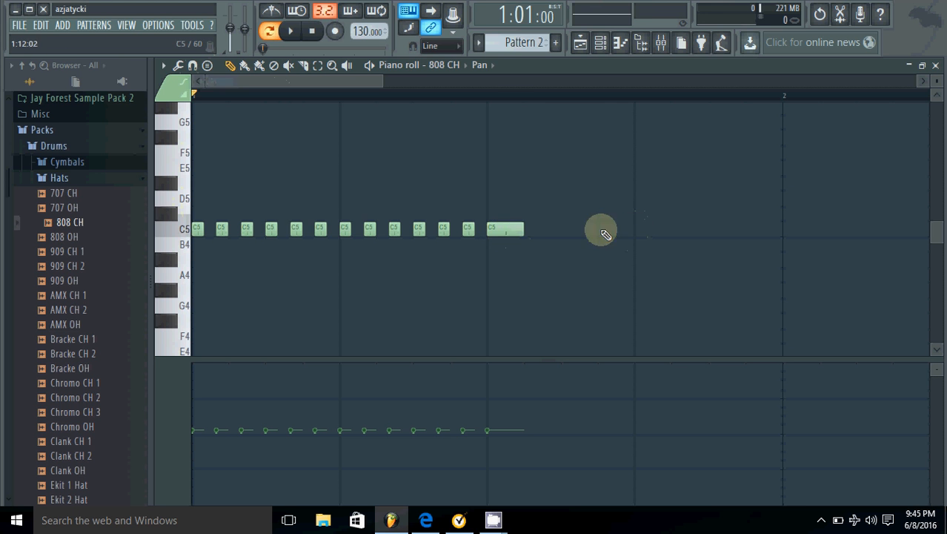
pyautogui.click(643, 232)
pyautogui.click(712, 230)
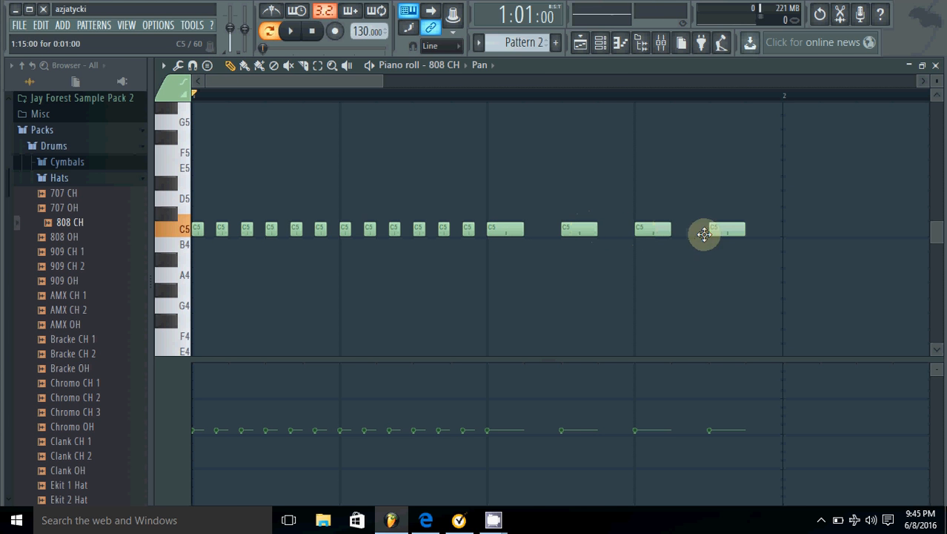
pyautogui.click(291, 31)
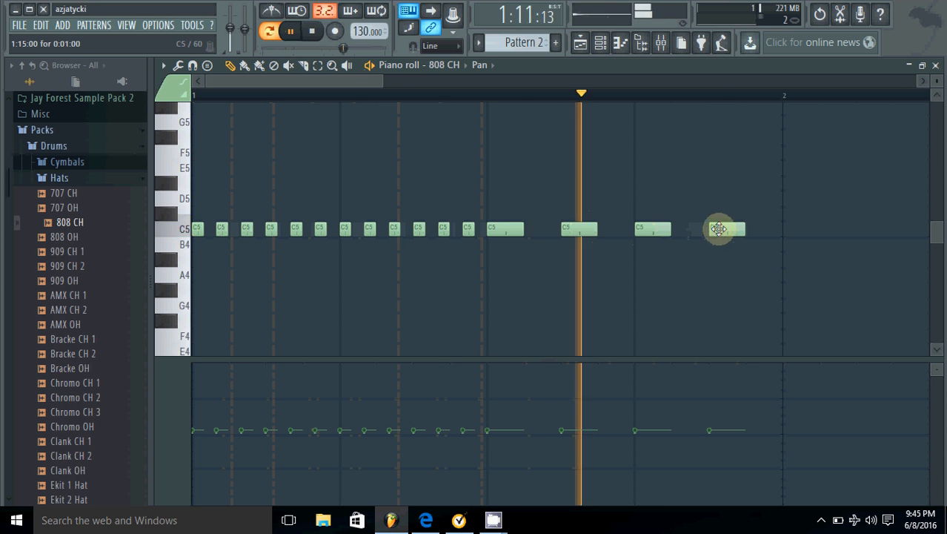
pyautogui.click(177, 65)
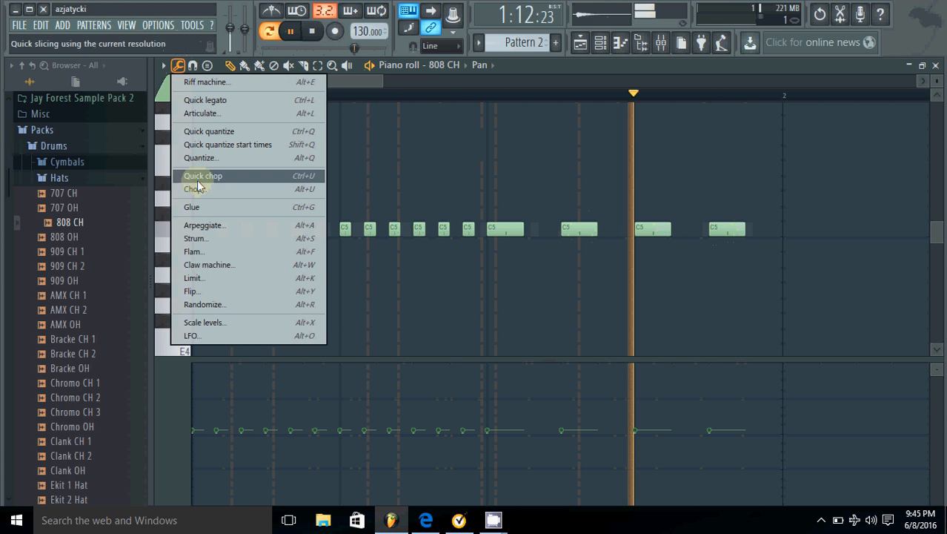
pyautogui.click(192, 65)
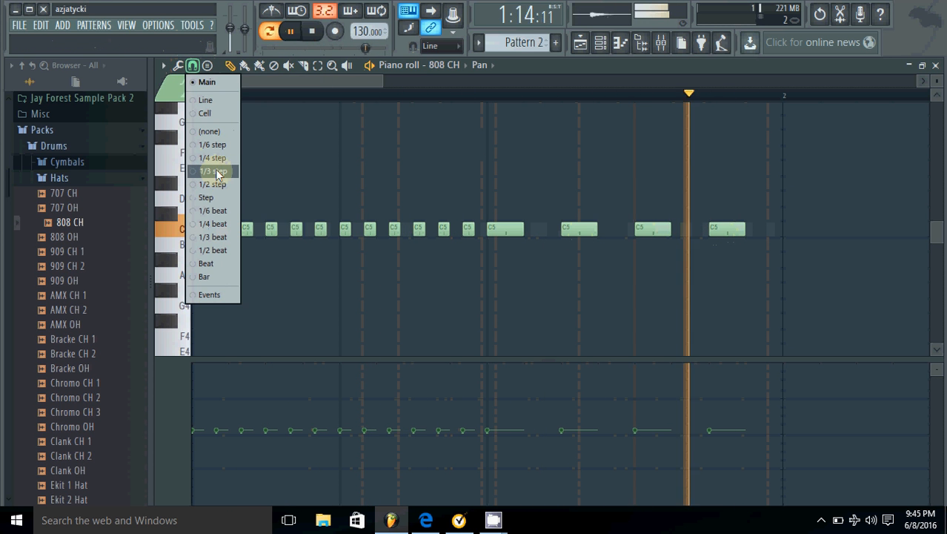
pyautogui.click(216, 171)
pyautogui.click(178, 65)
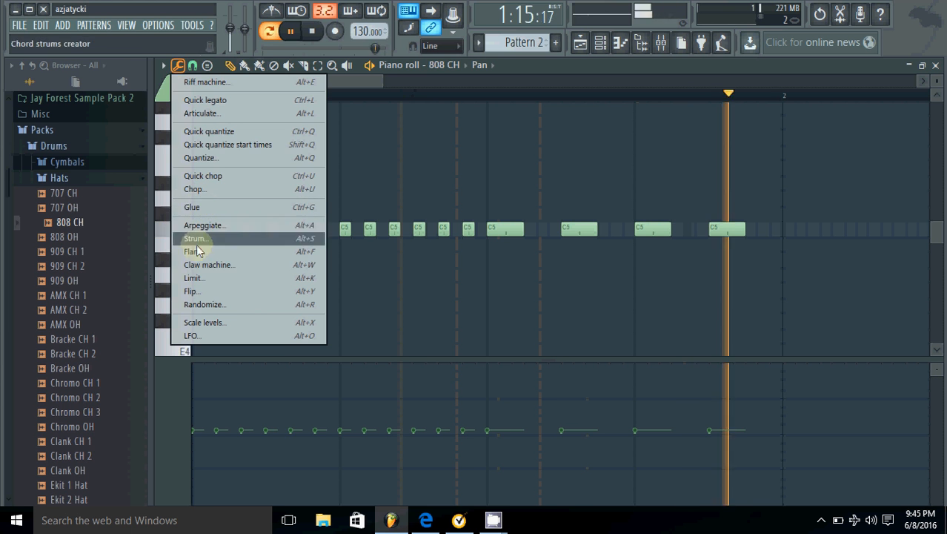
pyautogui.click(192, 65)
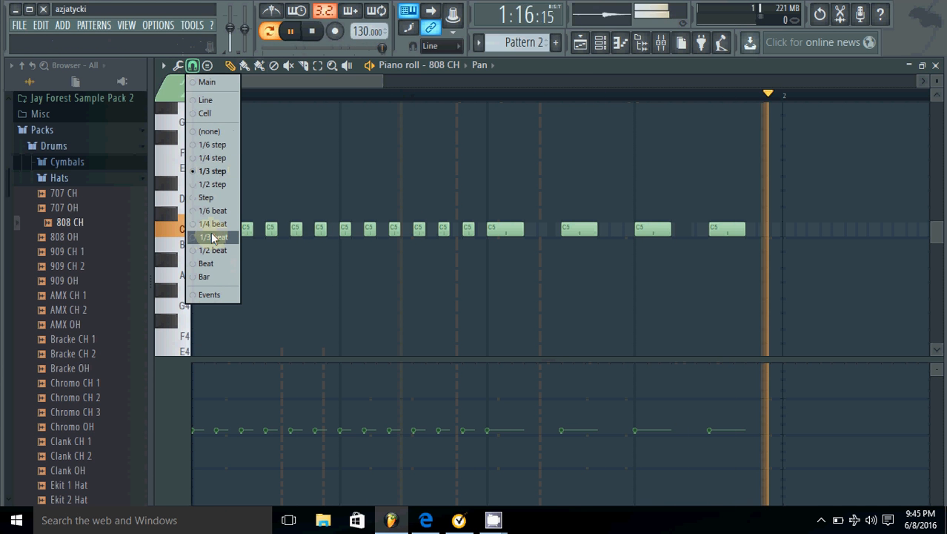
pyautogui.click(215, 172)
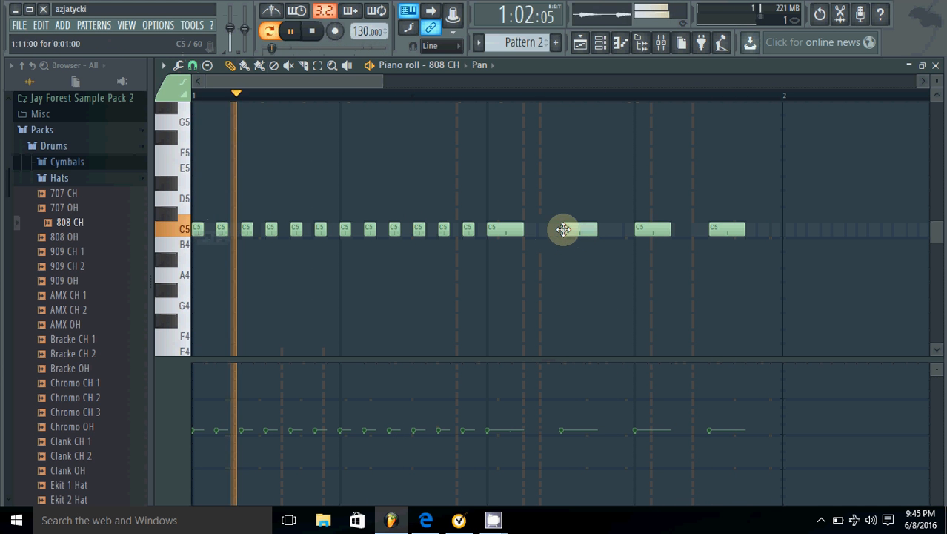
pyautogui.click(192, 66)
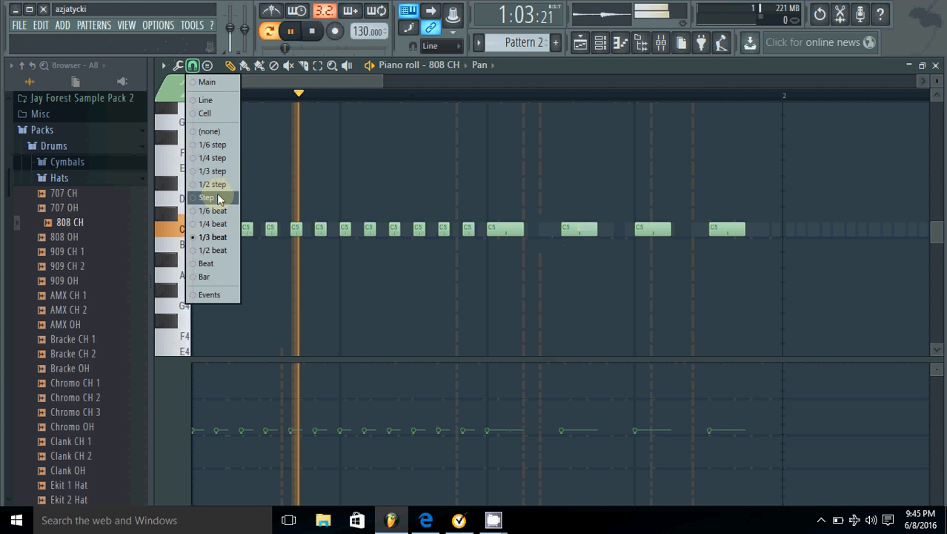
pyautogui.click(206, 102)
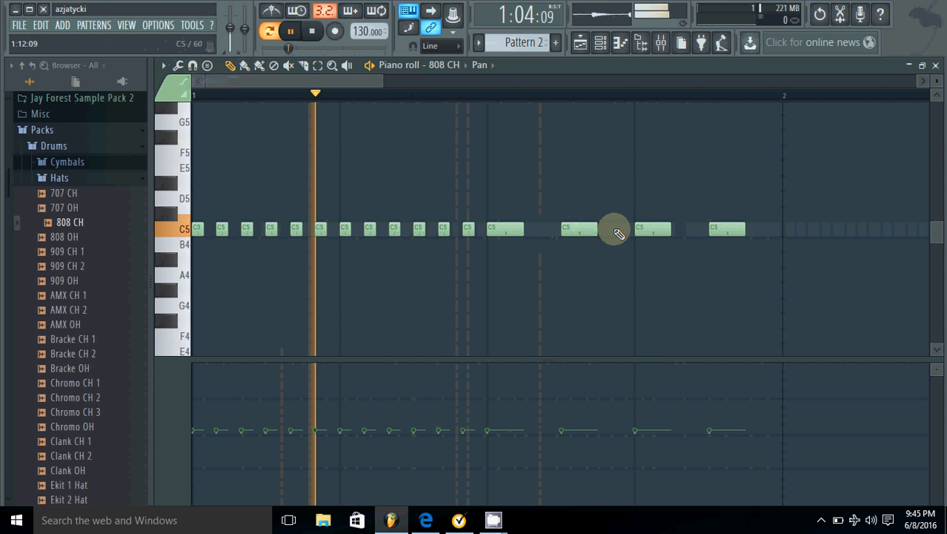
# Erase the C5 notes at steps 11, 13 and 15, and stretch the beat-three note to one full beat
pyautogui.rightClick(722, 231)
pyautogui.rightClick(652, 230)
pyautogui.rightClick(578, 230)
pyautogui.moveTo(518, 230); pyautogui.dragTo(634, 230)
# Set snap to 1/3 beat, shorten the beat-three note to 1/3 beat, and fill beats three and four with matching C5 notes
pyautogui.click(182, 66)
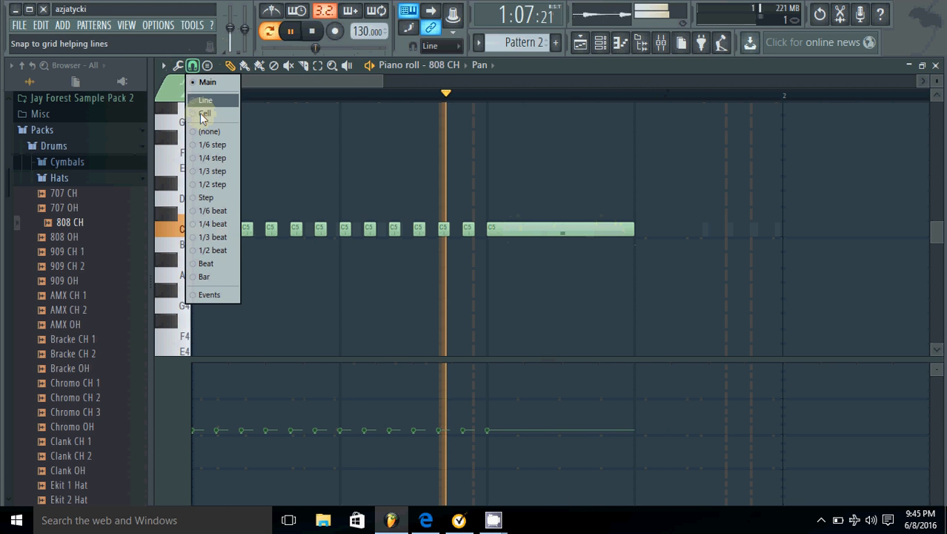
pyautogui.click(206, 237)
pyautogui.moveTo(625, 239); pyautogui.dragTo(539, 227)
pyautogui.click(584, 227)
pyautogui.click(583, 227)
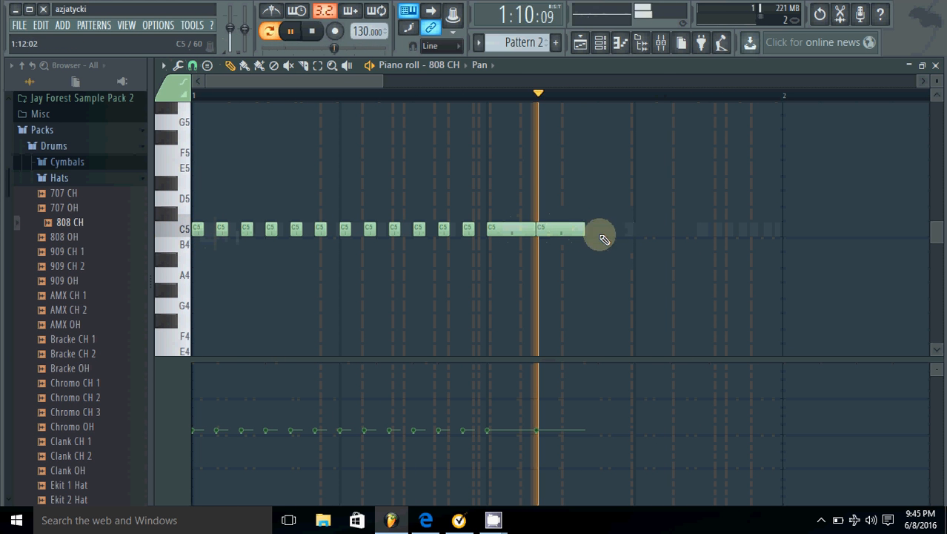
pyautogui.click(663, 229)
pyautogui.click(723, 228)
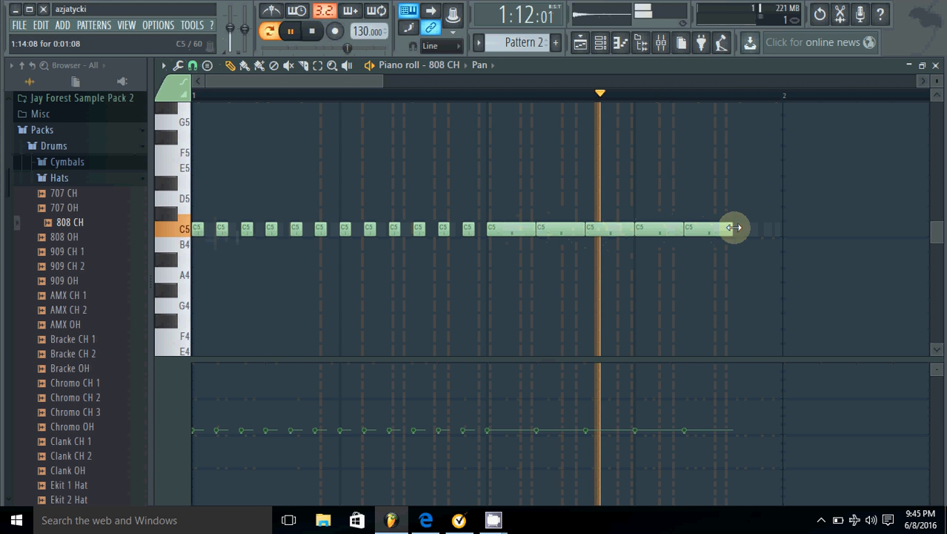
pyautogui.click(751, 226)
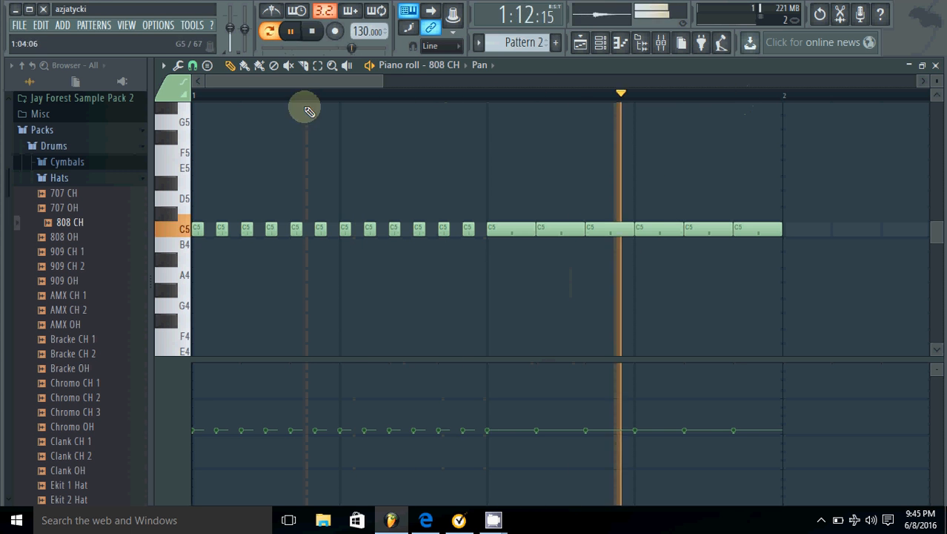
# Bring up the channel rack and lower the project tempo to 110 BPM
pyautogui.moveTo(382, 80); pyautogui.dragTo(348, 81)
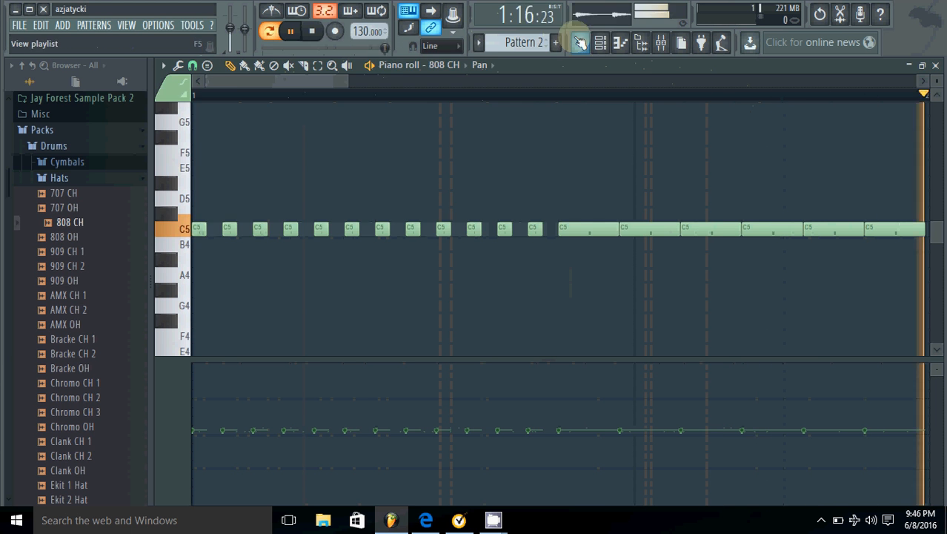
pyautogui.click(600, 42)
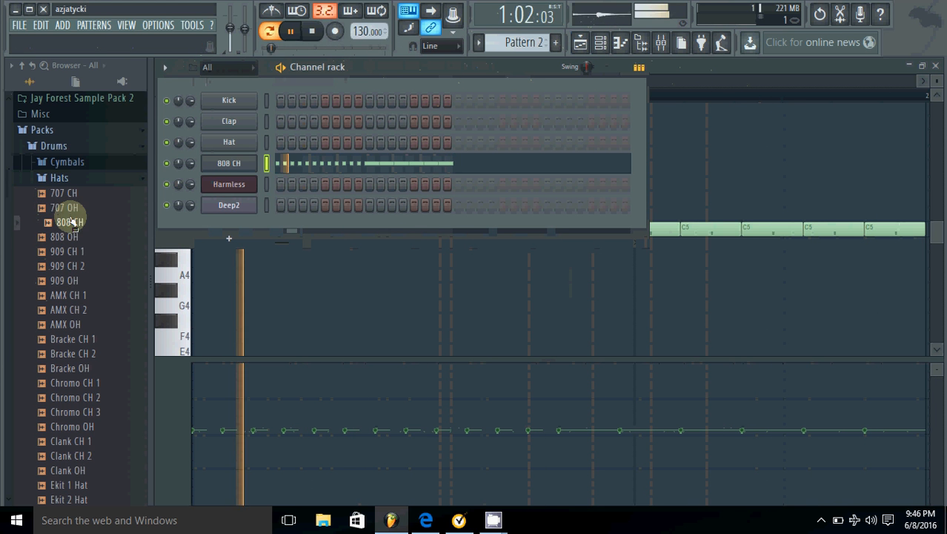
pyautogui.moveTo(363, 31); pyautogui.dragTo(366, 85)
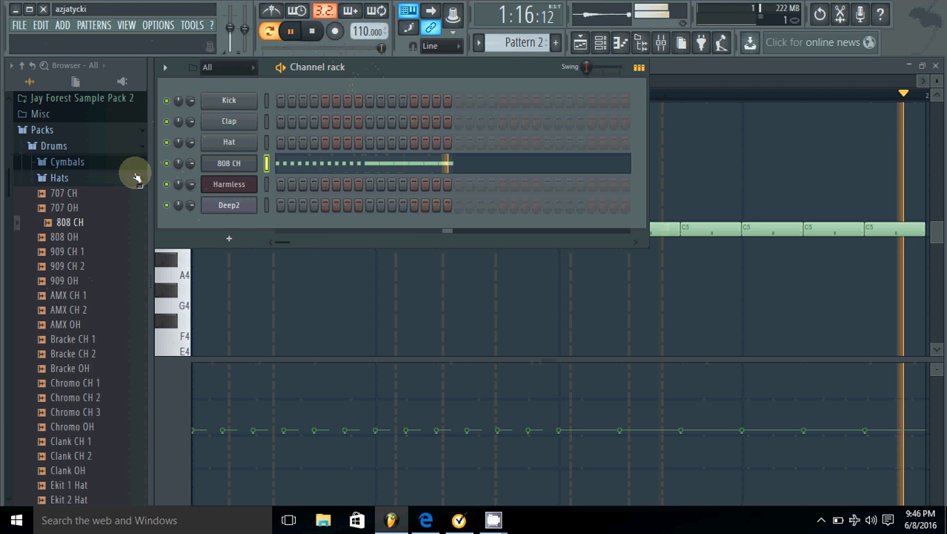
# Replace the Kick channel's sample with 808 Kick from the Kicks pack and place its hits on steps 1, 7 and 13
pyautogui.click(59, 178)
pyautogui.click(61, 194)
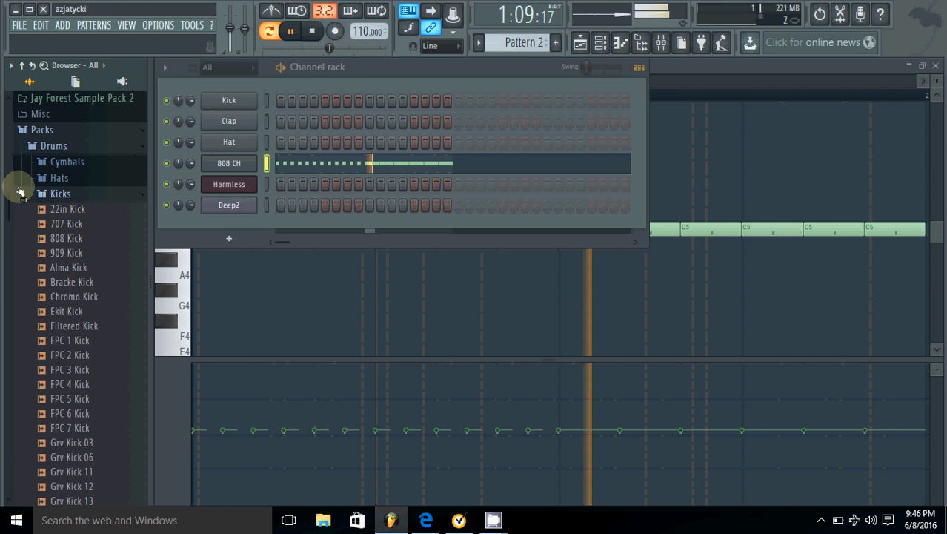
pyautogui.moveTo(65, 236); pyautogui.dragTo(234, 99)
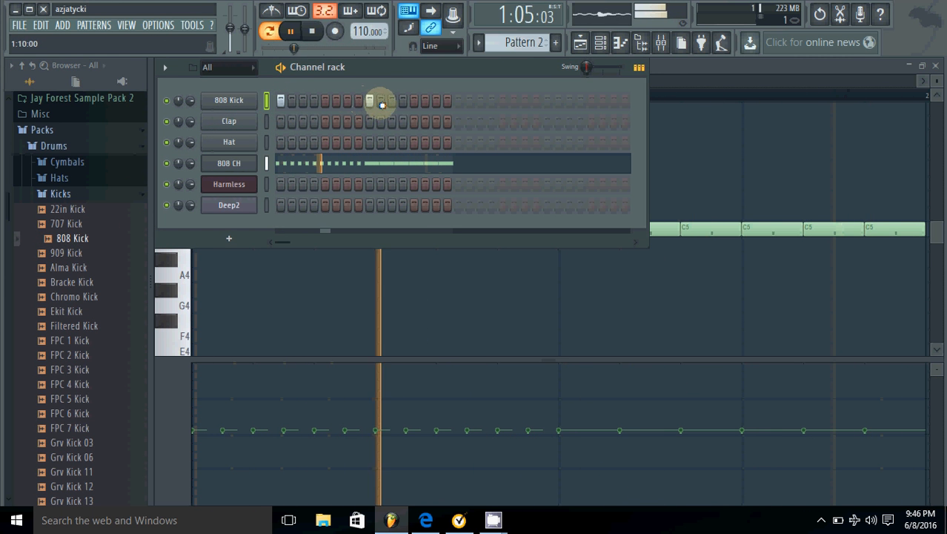
pyautogui.click(346, 103)
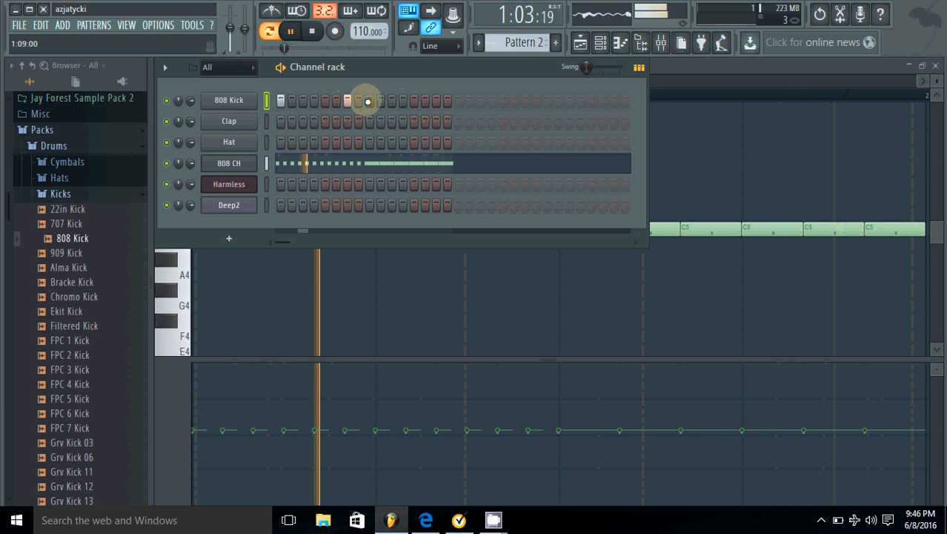
pyautogui.click(404, 102)
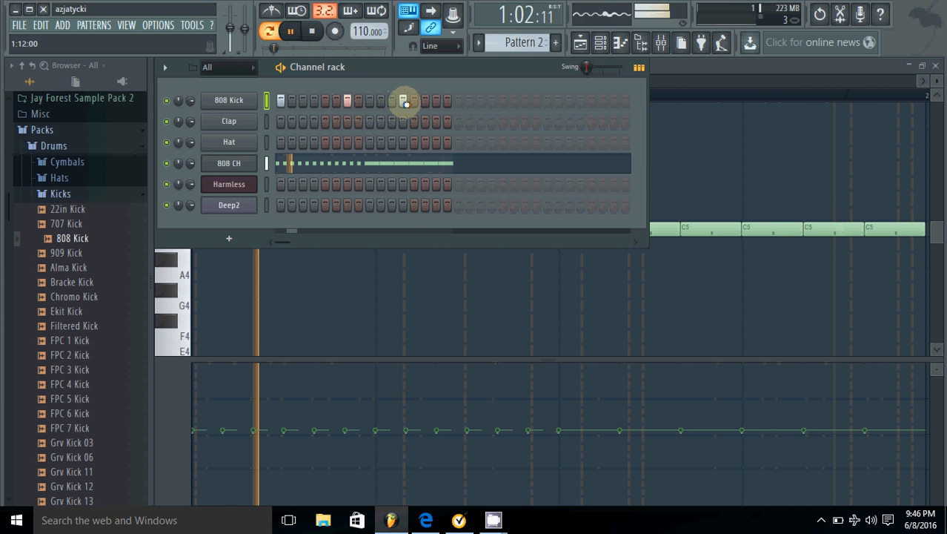
pyautogui.click(404, 104)
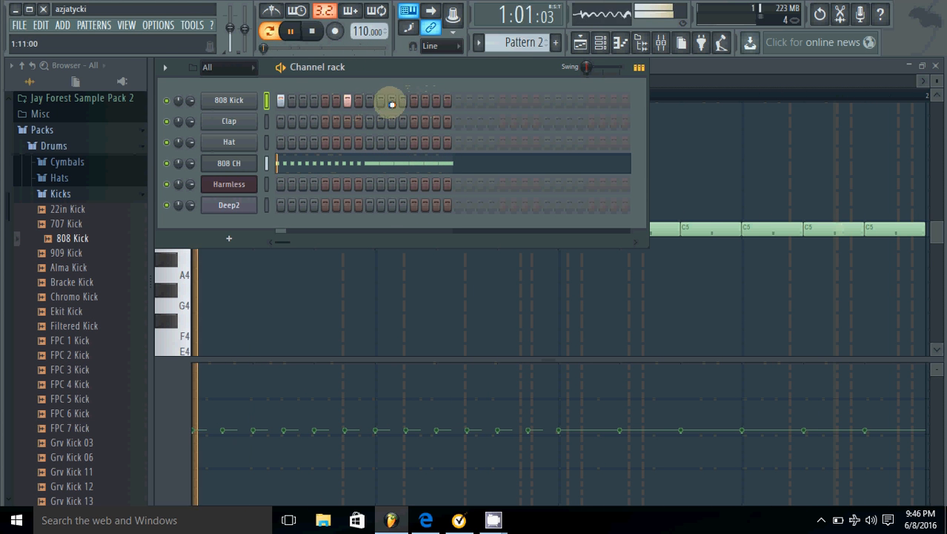
pyautogui.click(415, 103)
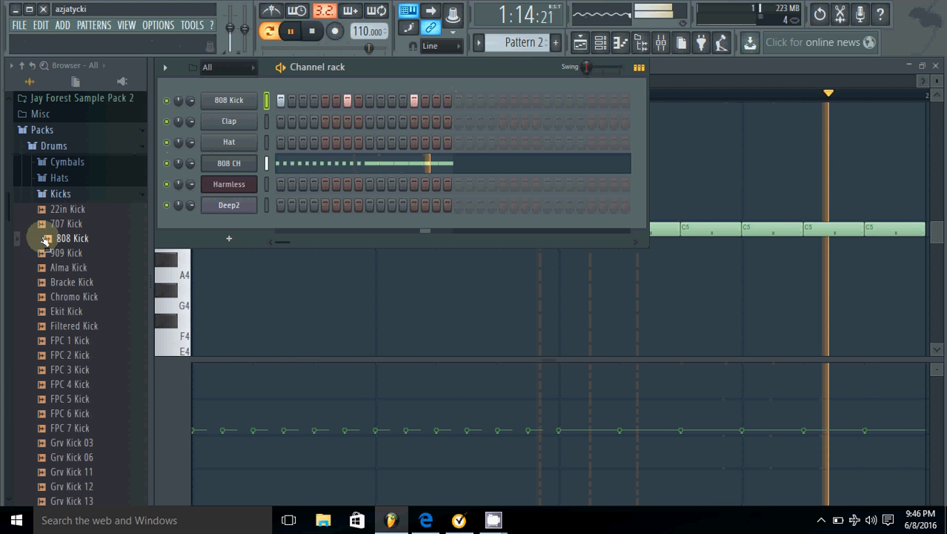
# Replace the Hat channel's sample with 808 Snare from the Snares pack and place a hit on step 9
pyautogui.click(60, 192)
pyautogui.click(64, 258)
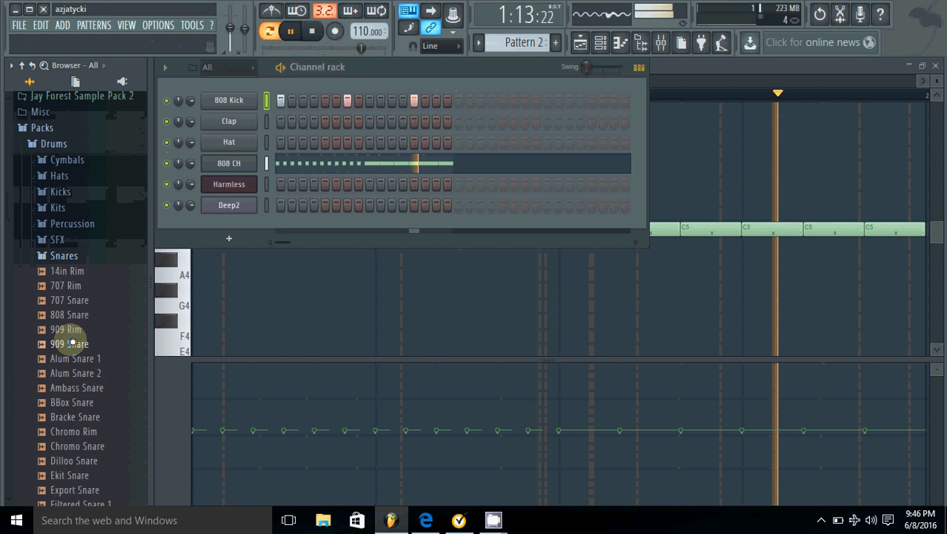
pyautogui.moveTo(74, 316); pyautogui.dragTo(244, 143)
pyautogui.click(324, 142)
pyautogui.click(325, 142)
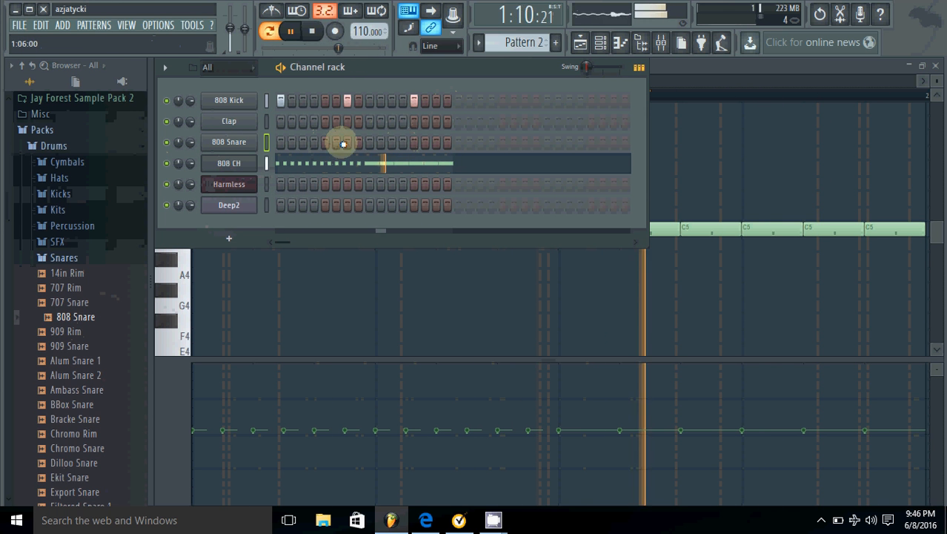
pyautogui.click(369, 142)
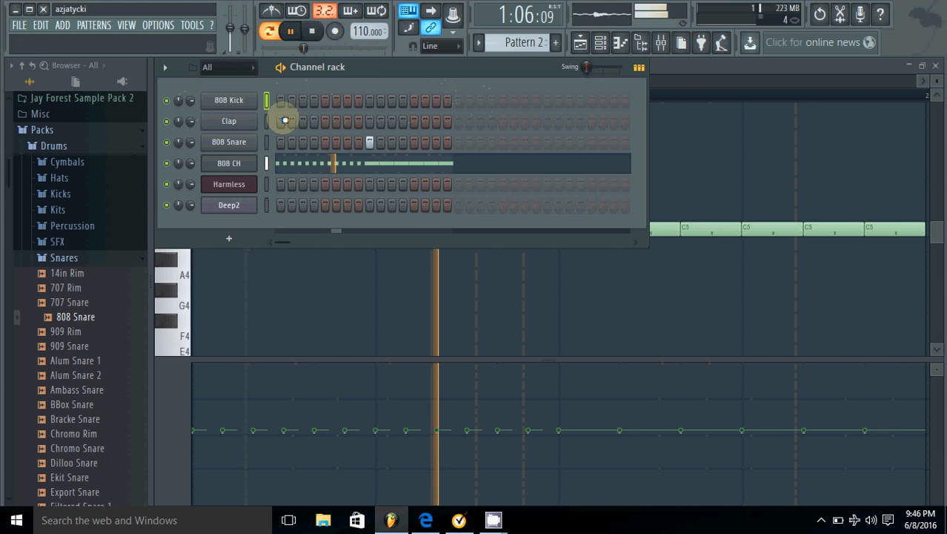
# Stop playback and erase all C5 notes from the 808 CH piano roll
pyautogui.click(312, 30)
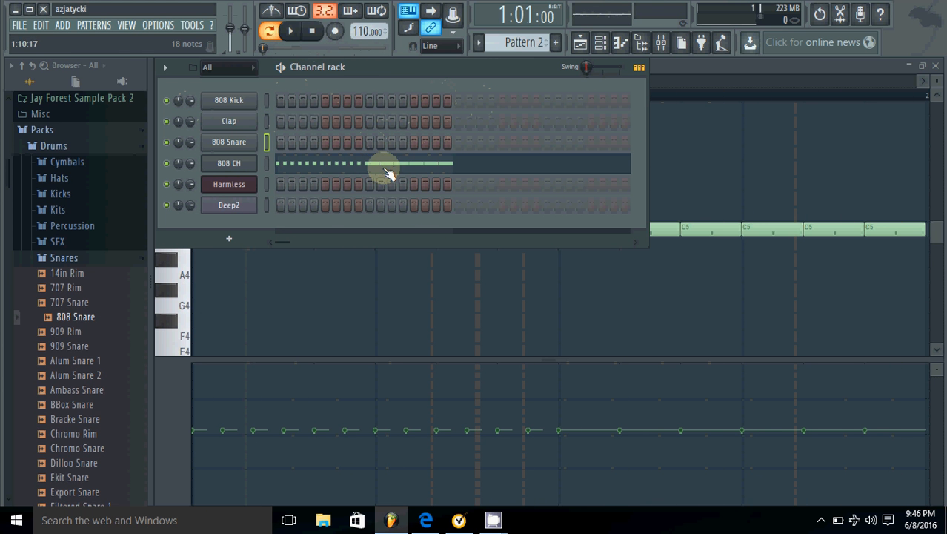
pyautogui.click(385, 169)
pyautogui.click(415, 169)
pyautogui.moveTo(682, 230)
pyautogui.mouseDown()
pyautogui.moveTo(258, 230)
pyautogui.moveTo(326, 227)
pyautogui.mouseUp()
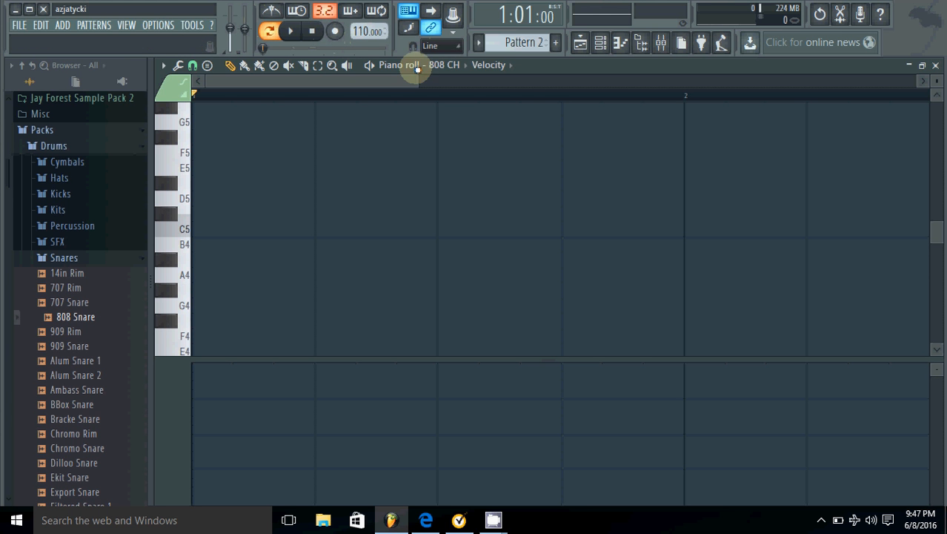
pyautogui.moveTo(417, 86); pyautogui.dragTo(520, 86)
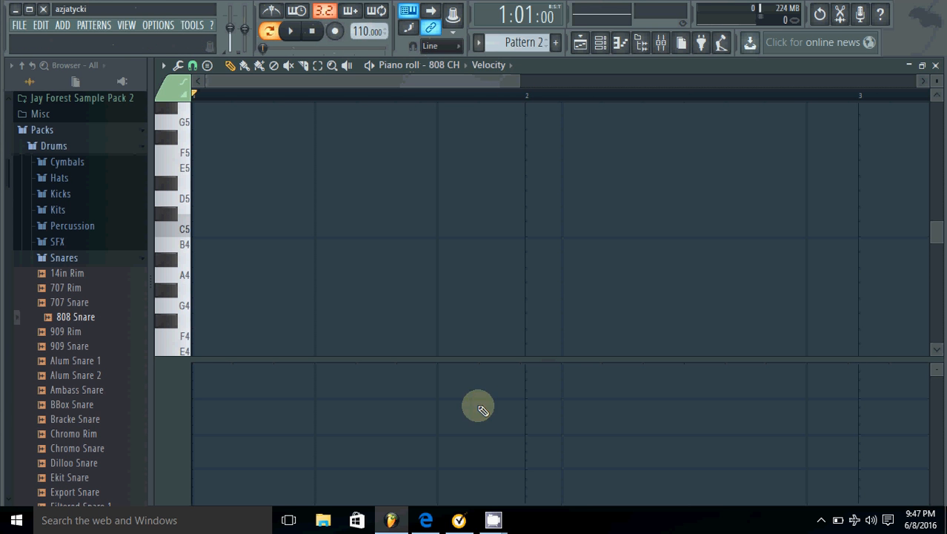